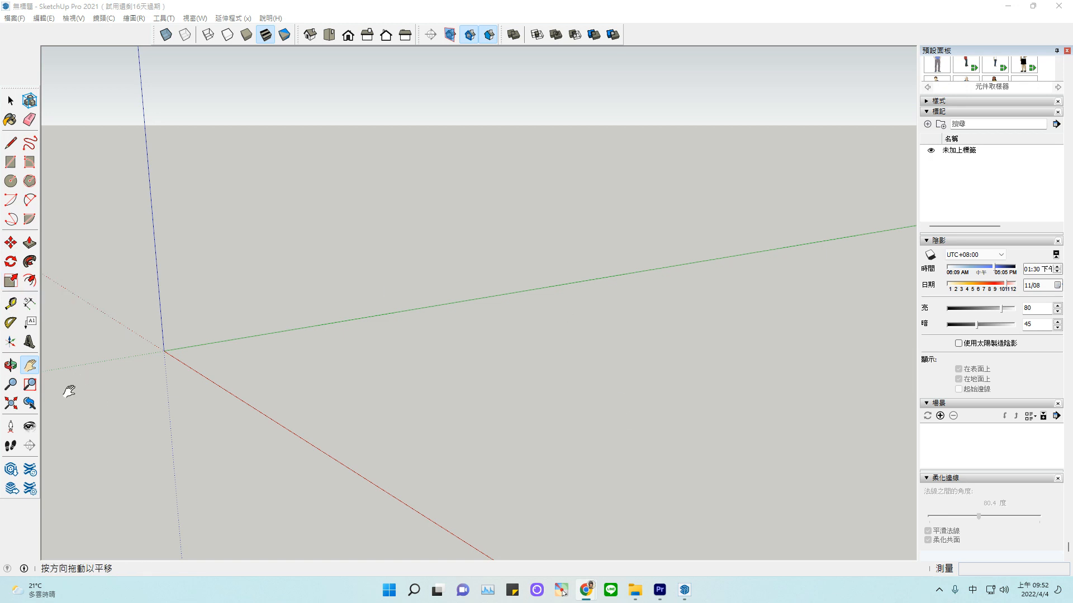
Draw a horizontal circle with a radius of about 85 cm on the ground plane beside the origin.
left_click(11, 181)
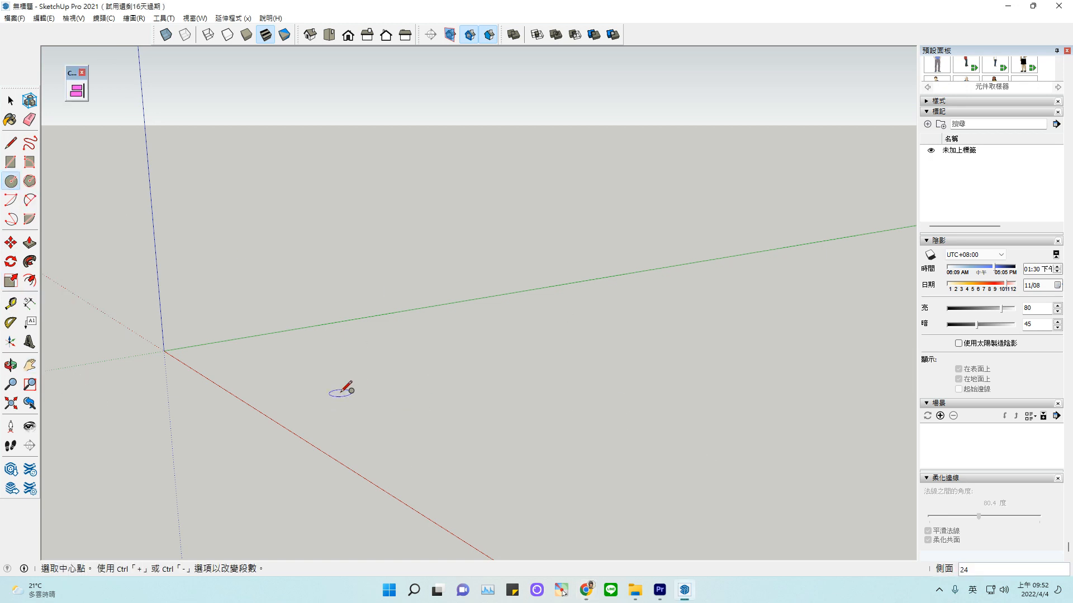
left_click(394, 369)
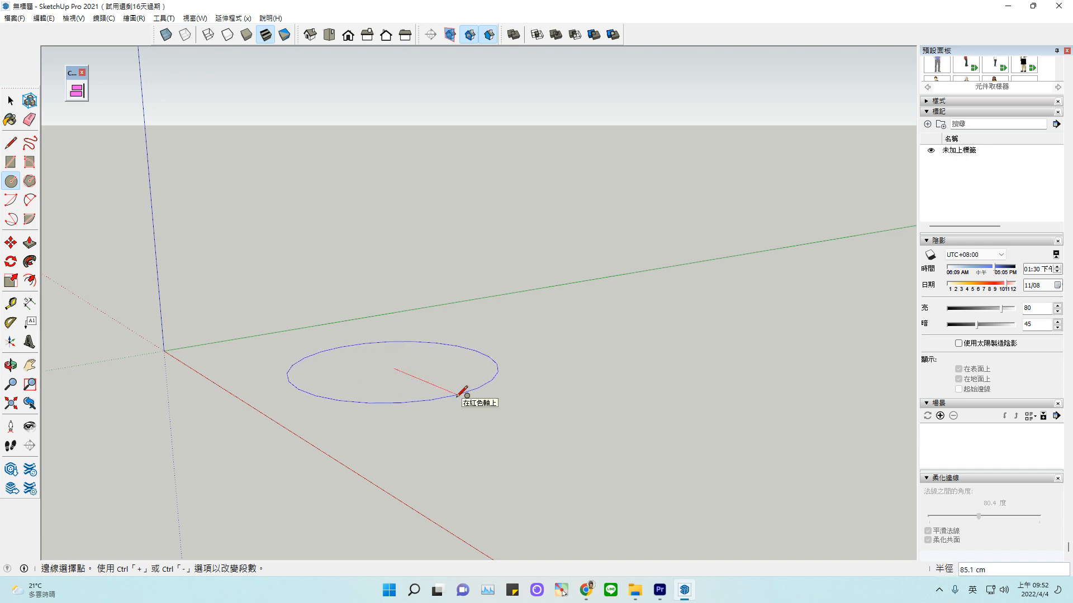
left_click(458, 396)
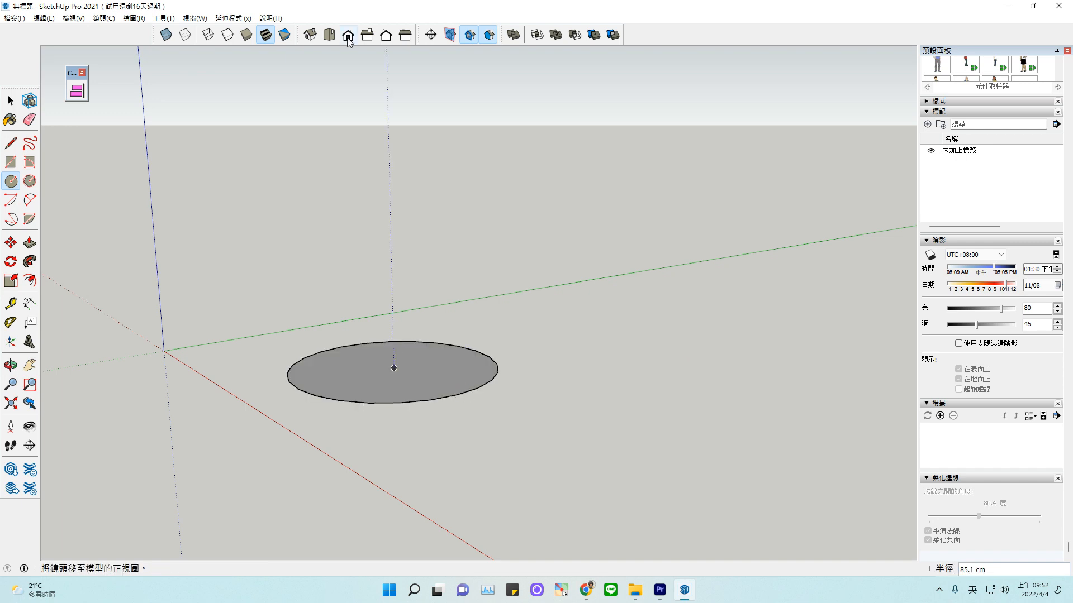
Draw a vertical guide line about 319 cm long down to the ground circle's centre.
left_click(13, 143)
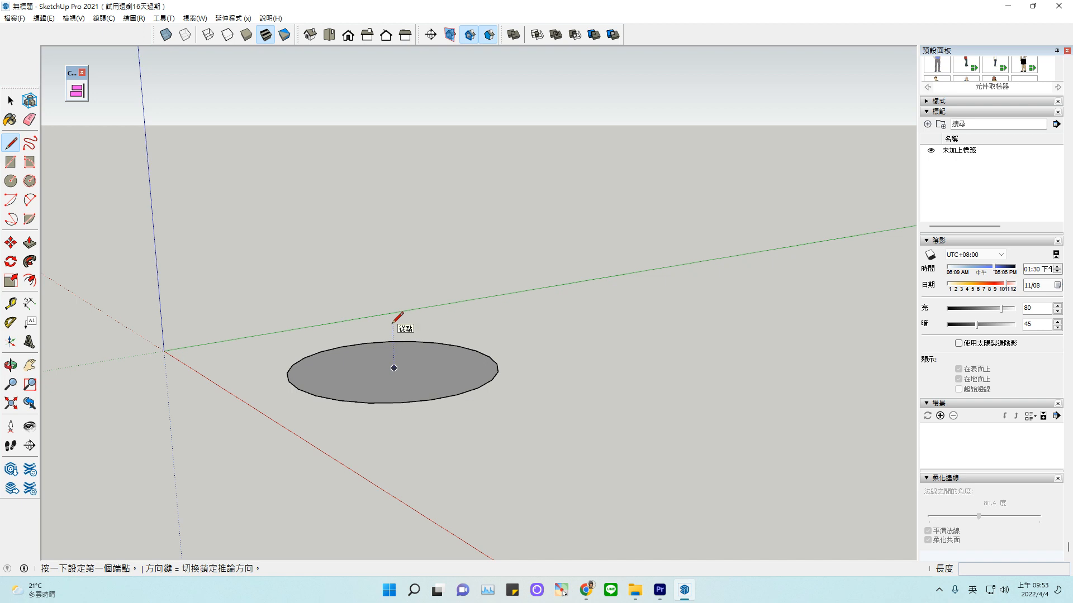
left_click(389, 136)
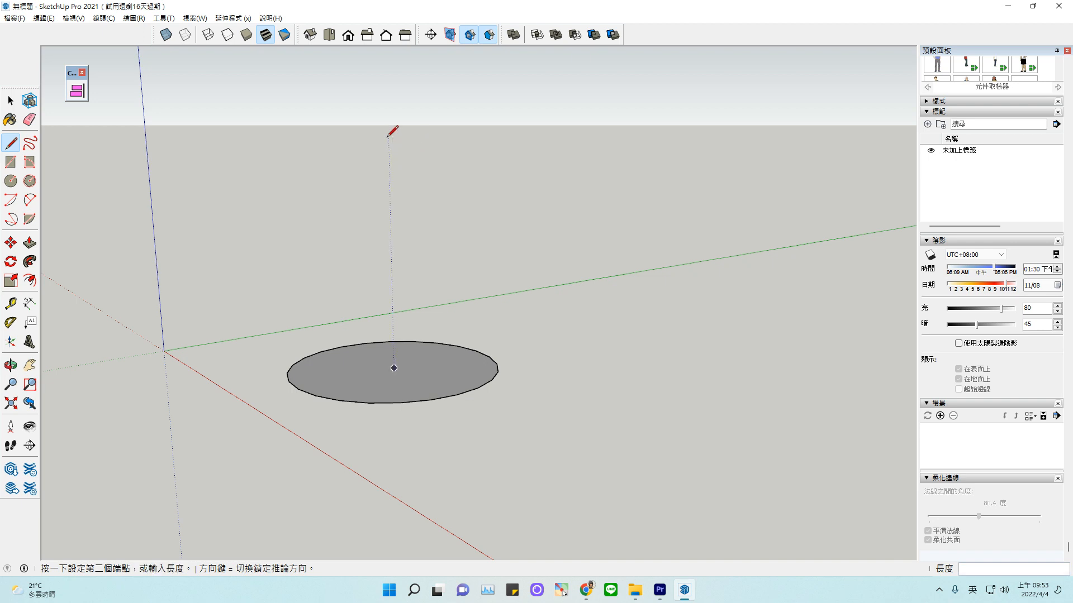
left_click(394, 369)
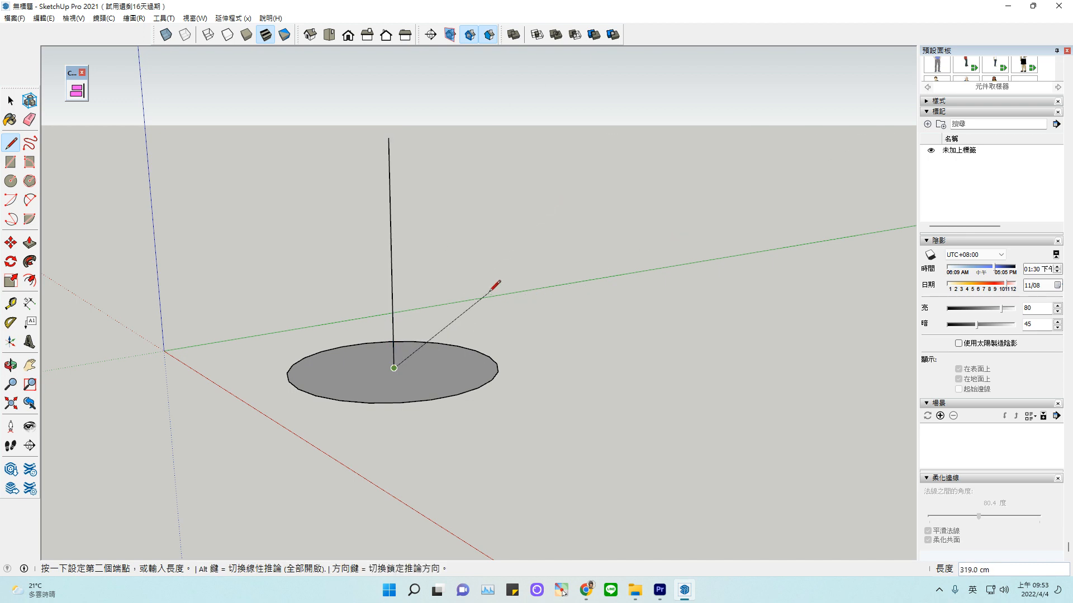
key("Escape")
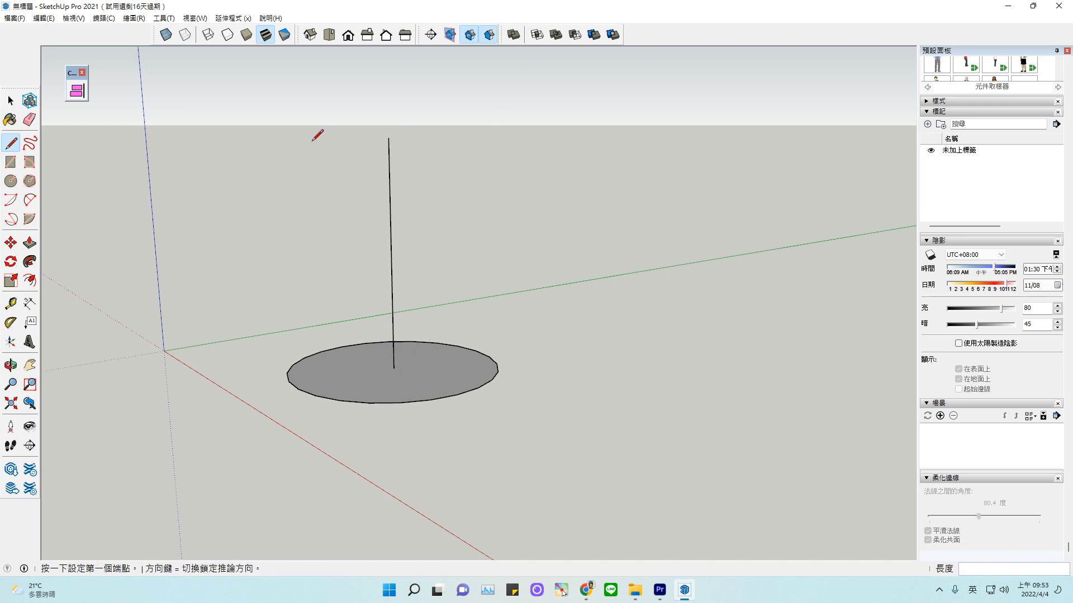
Draw a vertical circle perpendicular to the green axis, centred on the guide line, with a radius of about 118 cm.
left_click(12, 182)
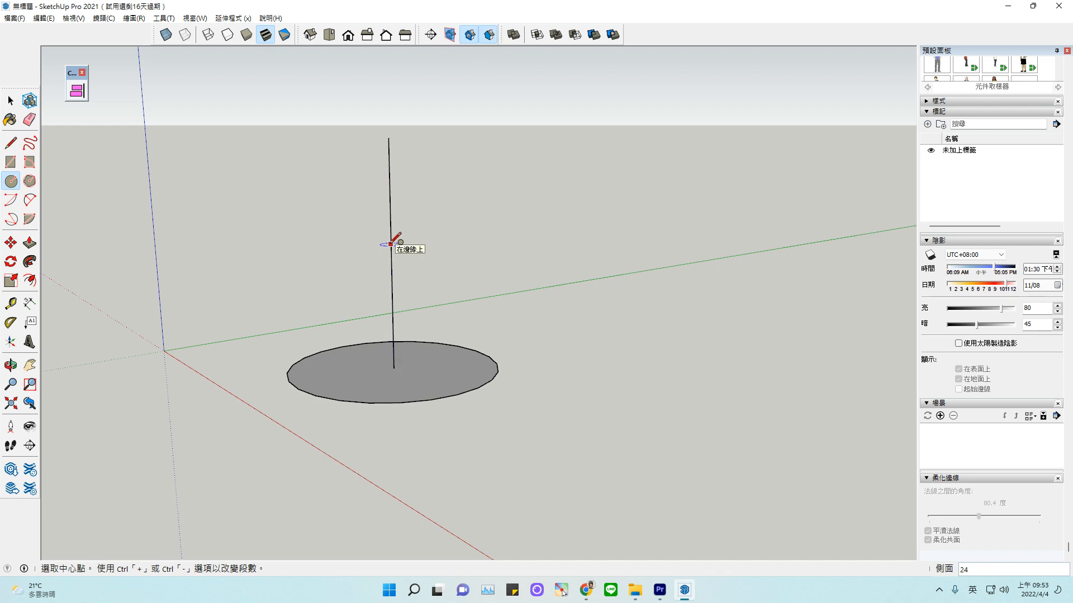
key("Left")
left_click(391, 256)
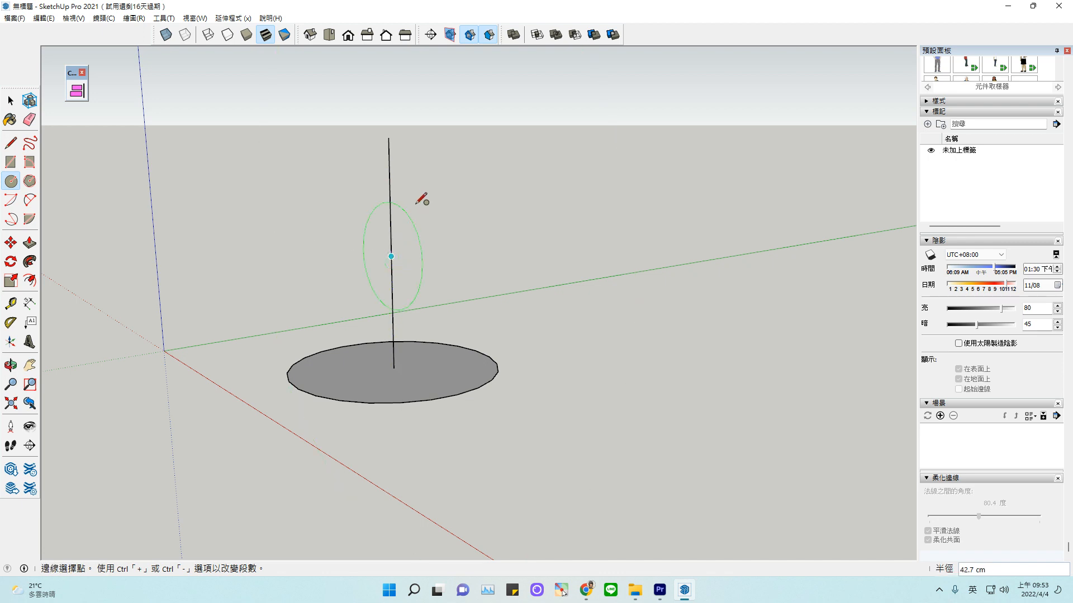
left_click(482, 157)
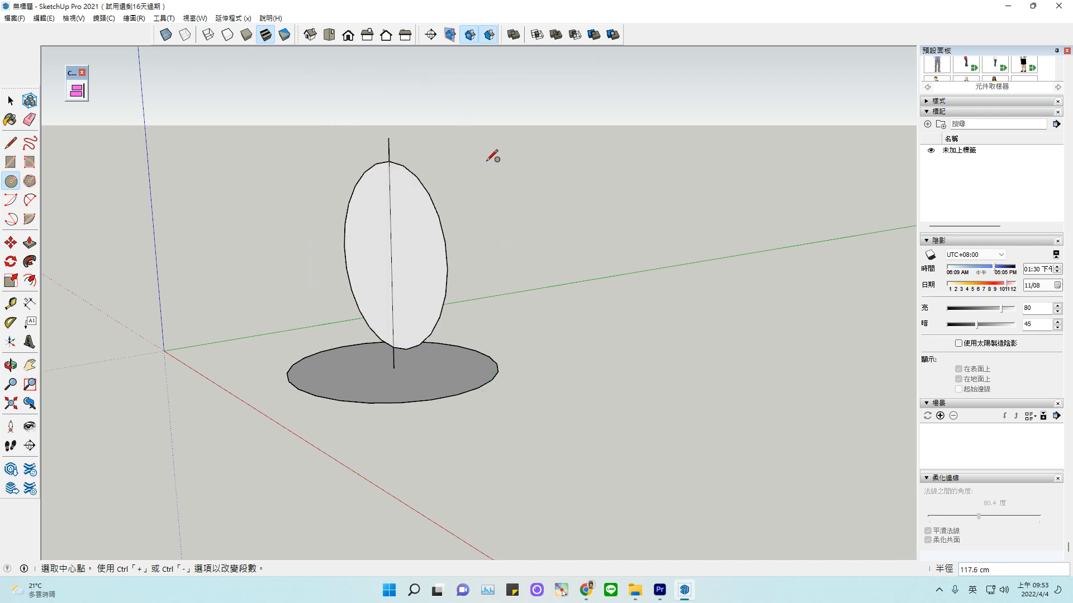
Delete all segments of the vertical guide line, keeping the upright circle's face intact.
left_click(11, 365)
left_click_drag(430, 373, 514, 368)
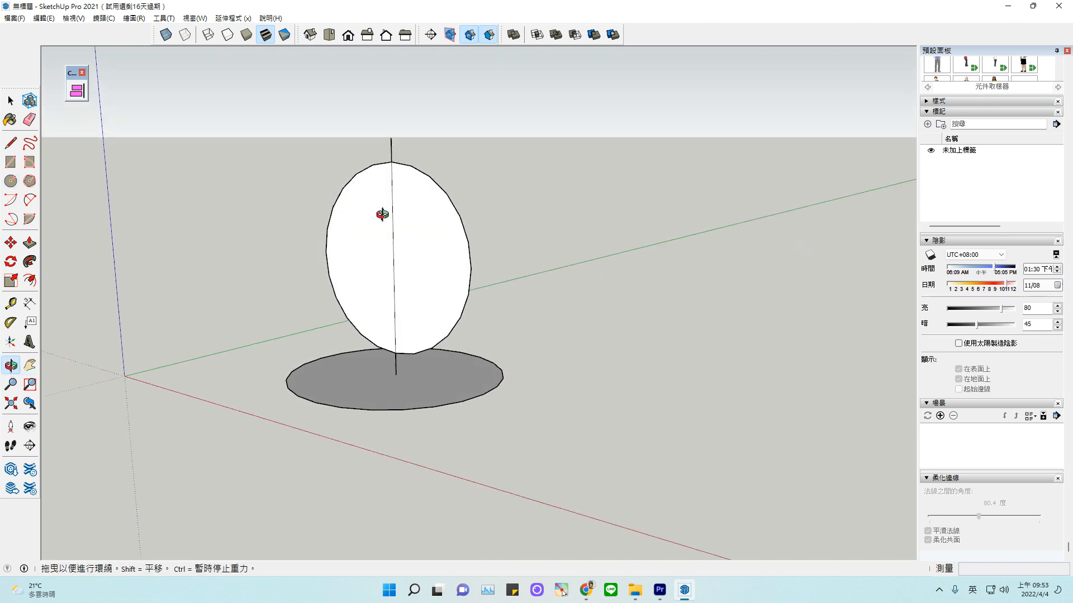
left_click(10, 102)
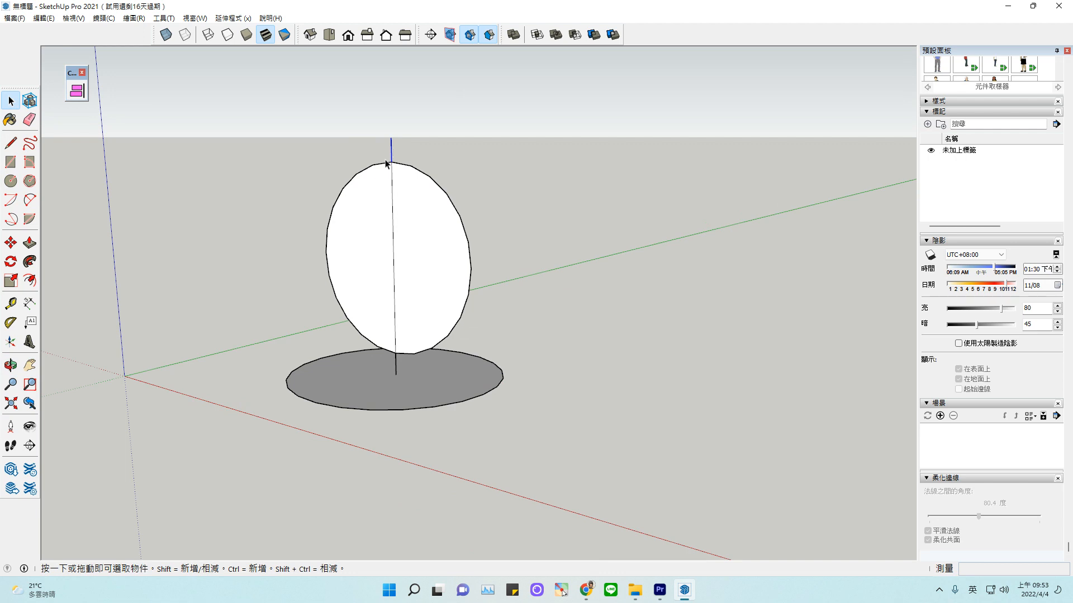
key("Delete")
left_click(394, 229)
key("Delete")
key("Delete")
Sweep the upright circle around the ground circle with Follow Me to form a sphere.
double_click(416, 389)
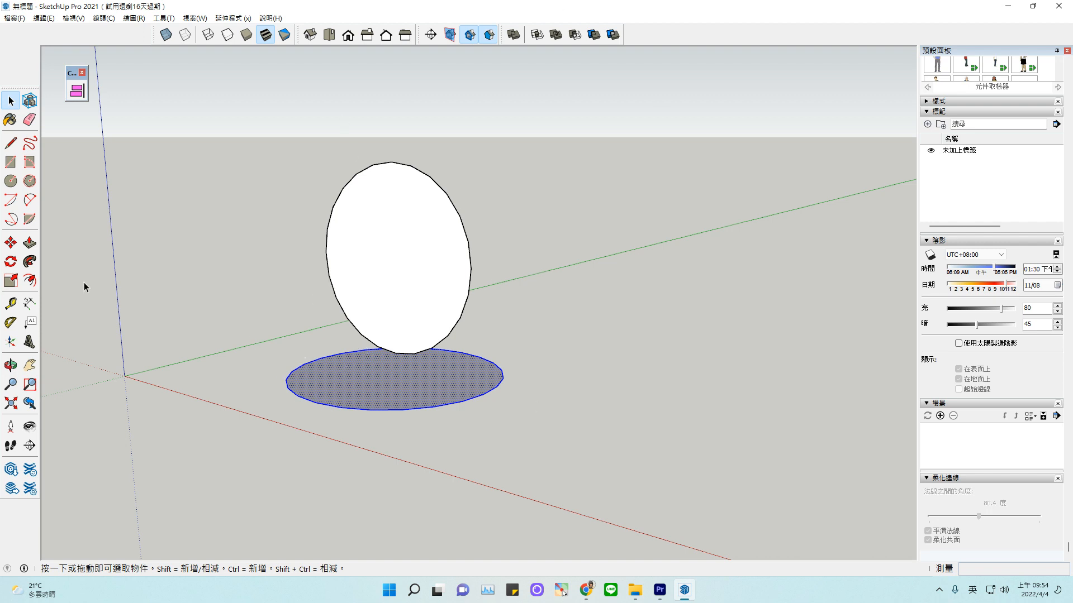
left_click(30, 260)
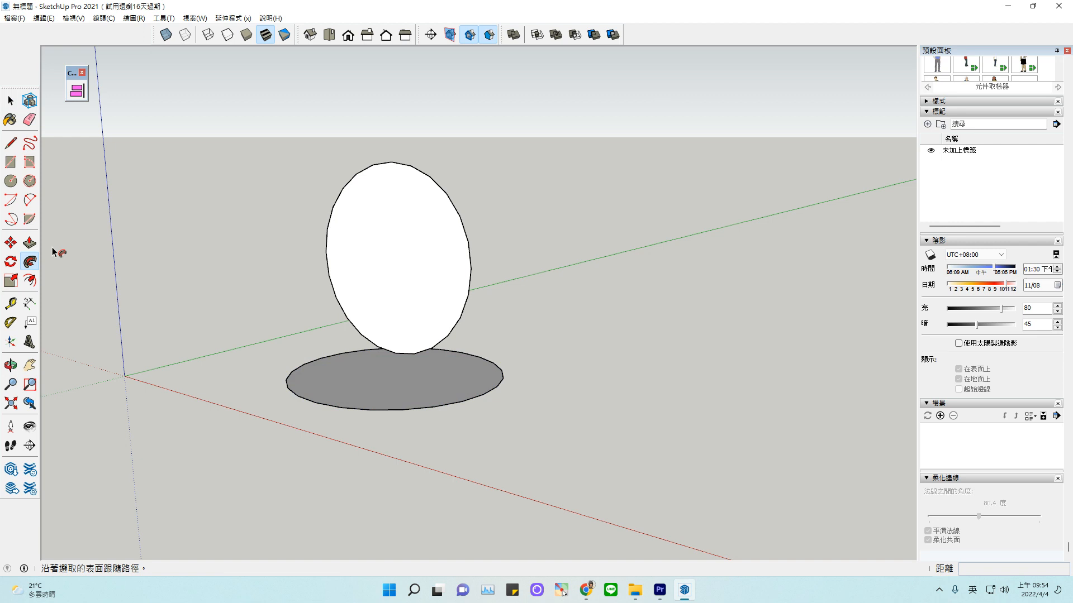
left_click(398, 247)
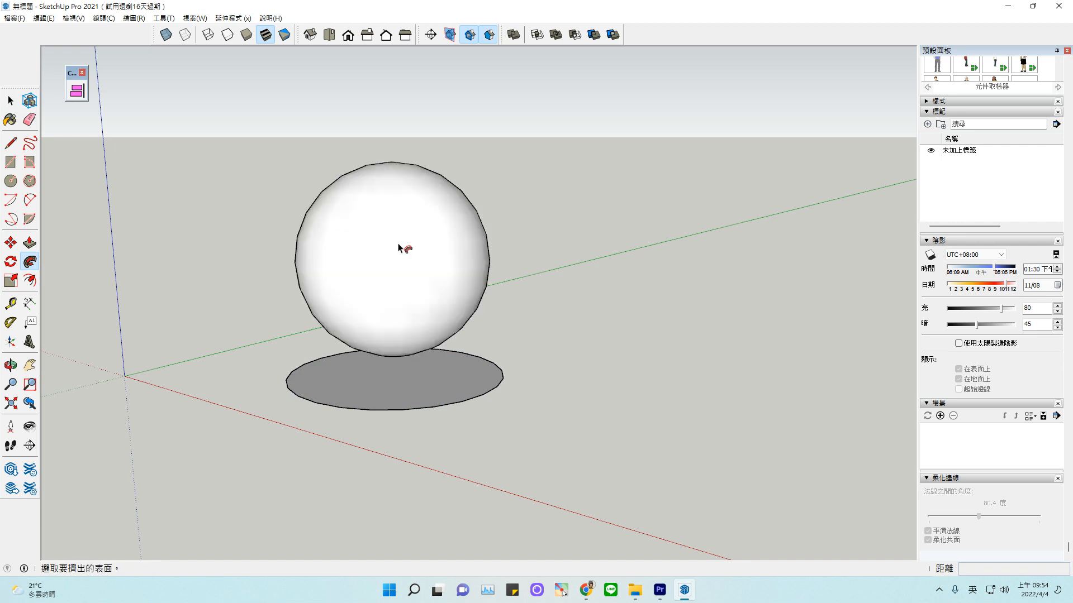
left_click(13, 101)
left_click(13, 102)
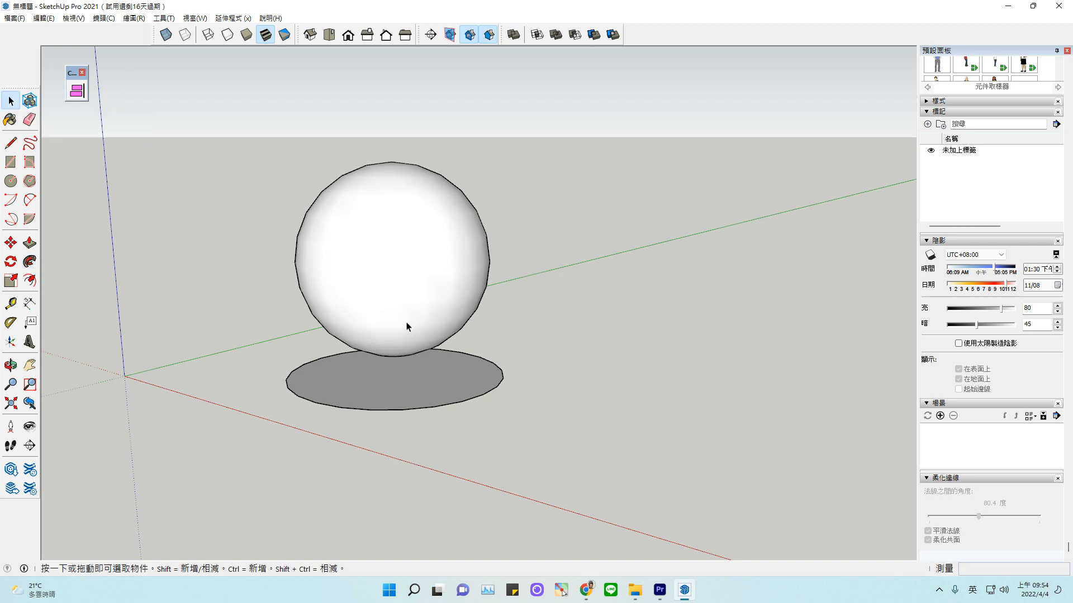
Delete the ground circle beneath the sphere, including both its face and its edge.
left_click(10, 365)
left_click_drag(47, 355, 309, 202)
left_click(11, 101)
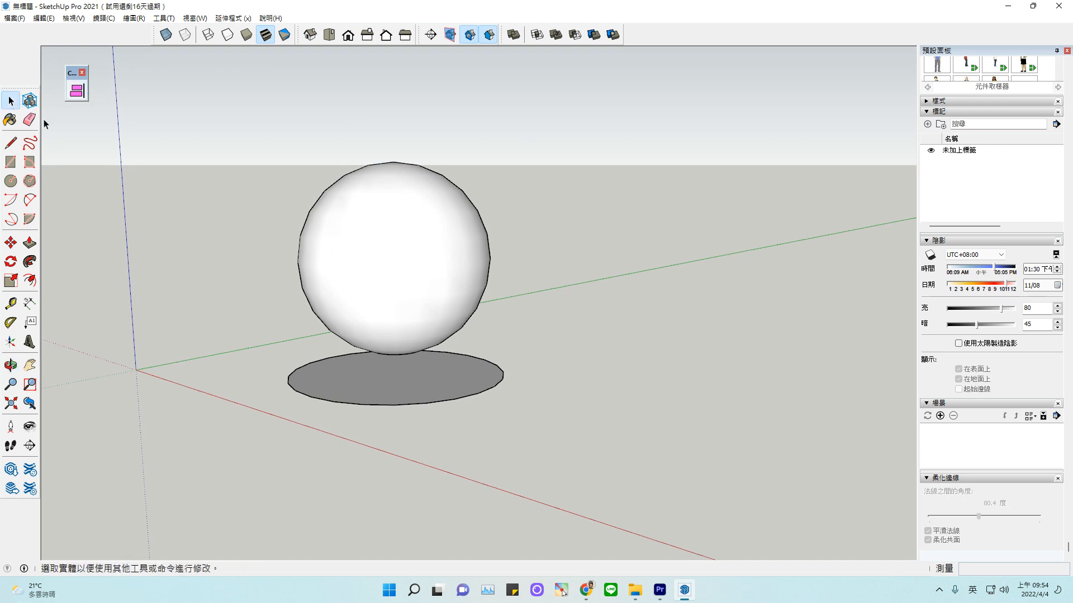
double_click(380, 380)
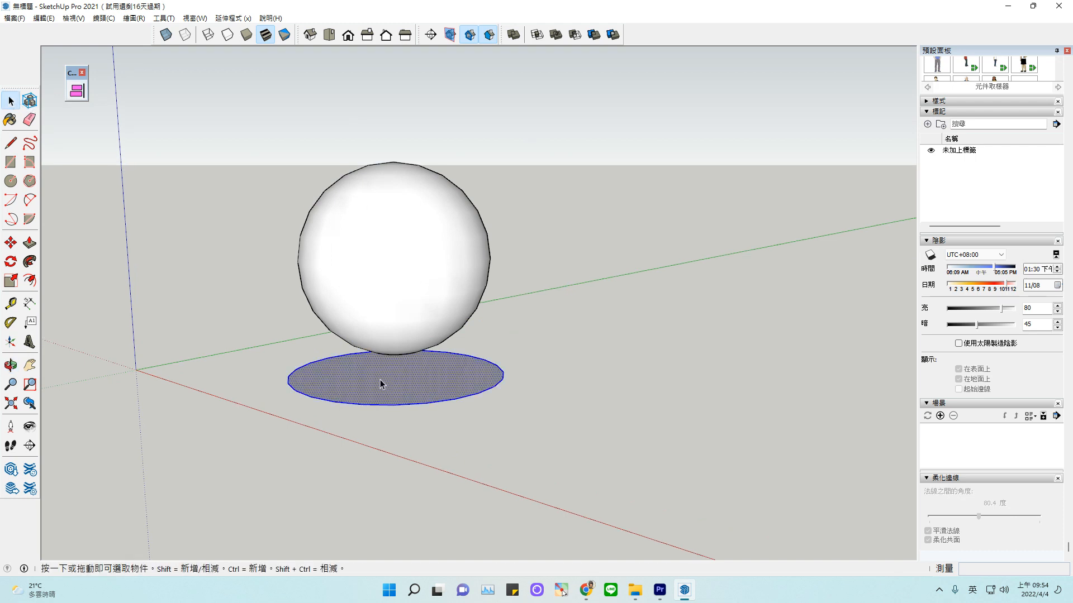
key("Delete")
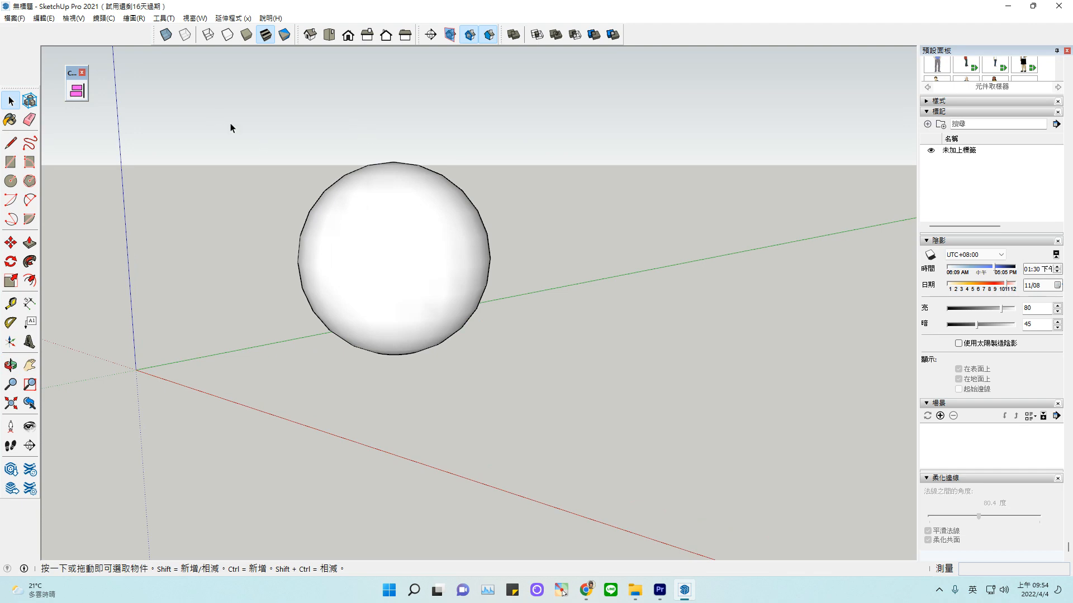
Select all of the sphere's connected geometry and make it a group.
left_click_drag(281, 145, 651, 420)
left_click(553, 376)
triple_click(394, 250)
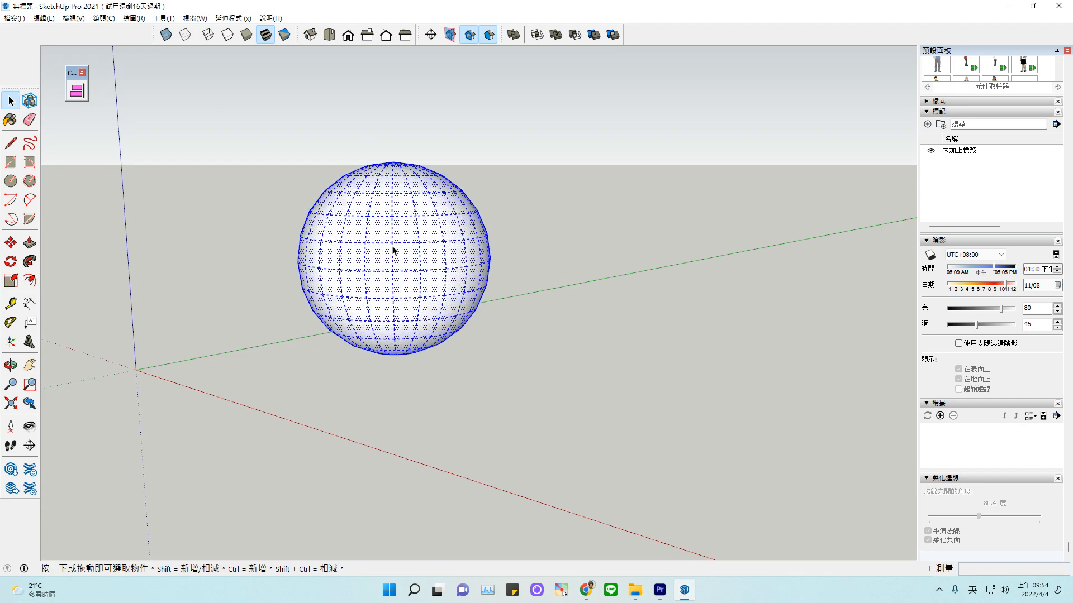
right_click(445, 273)
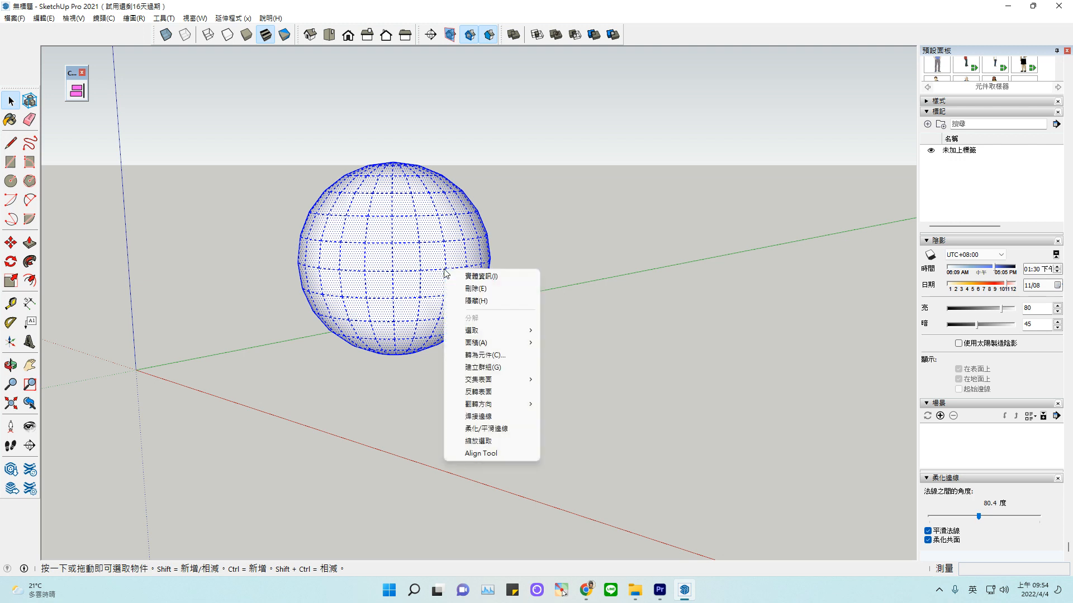
left_click(492, 367)
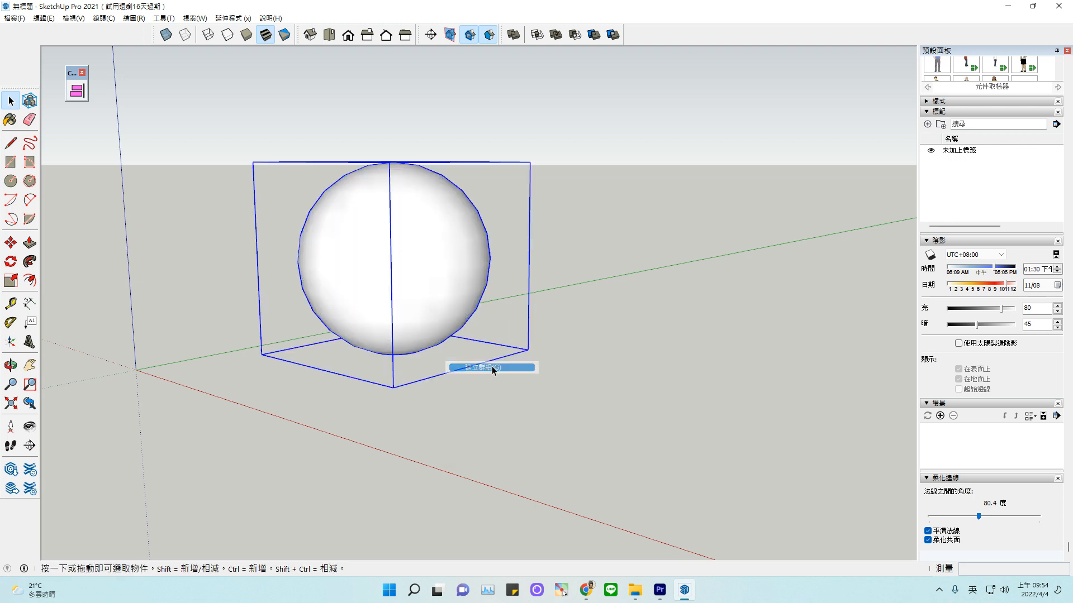
left_click(561, 388)
left_click(475, 259)
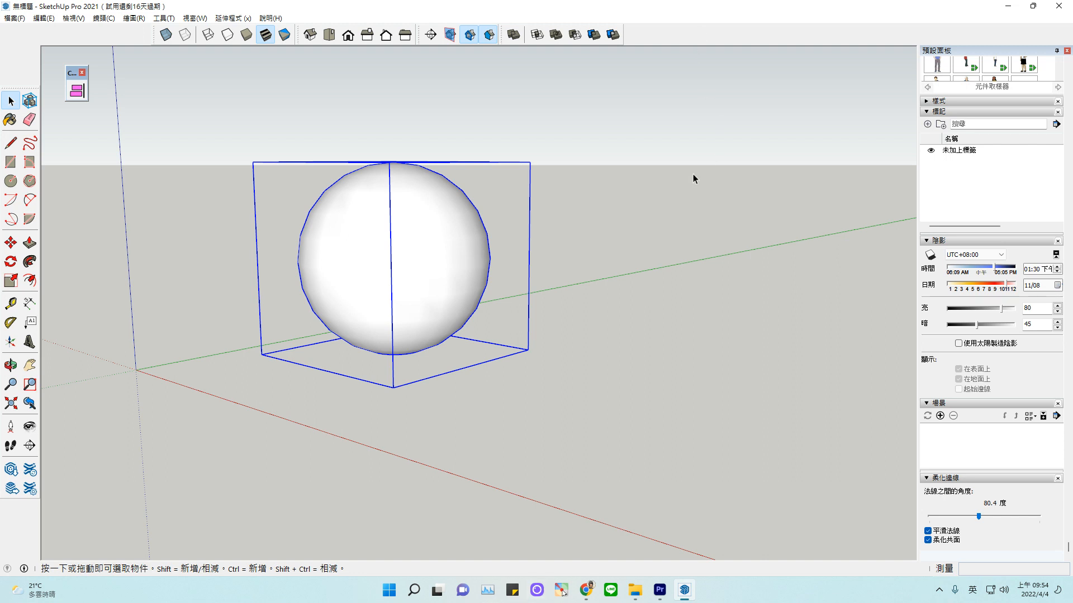
left_click(593, 269)
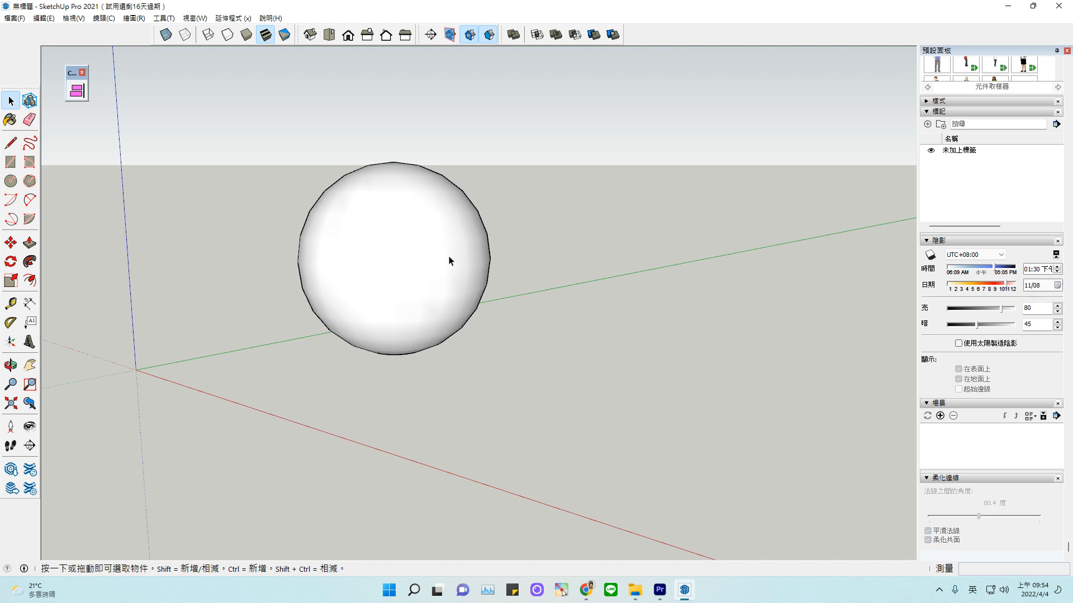
left_click(449, 260)
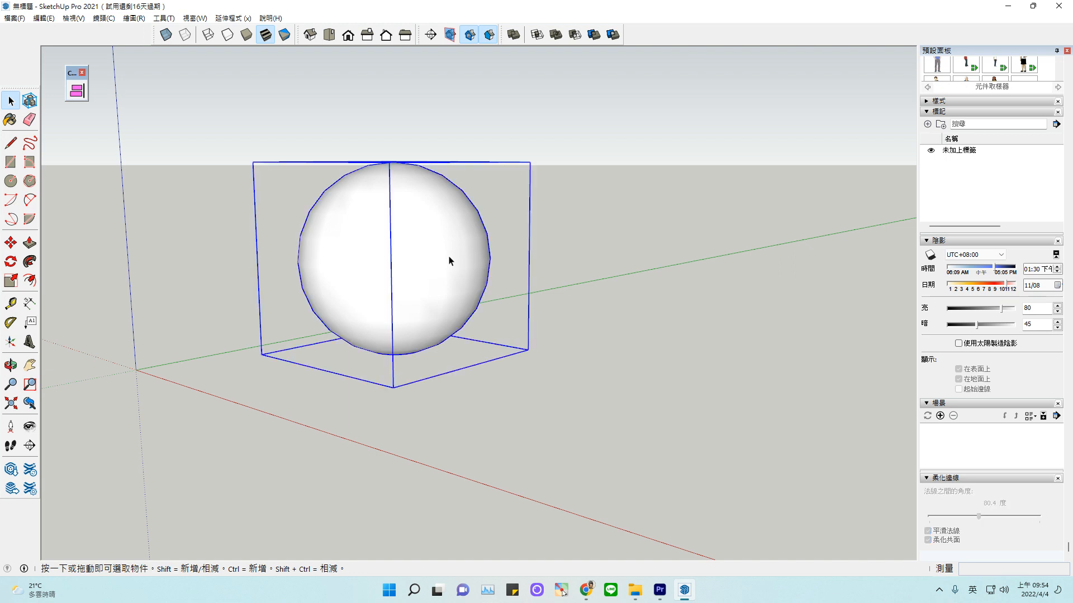
left_click(588, 266)
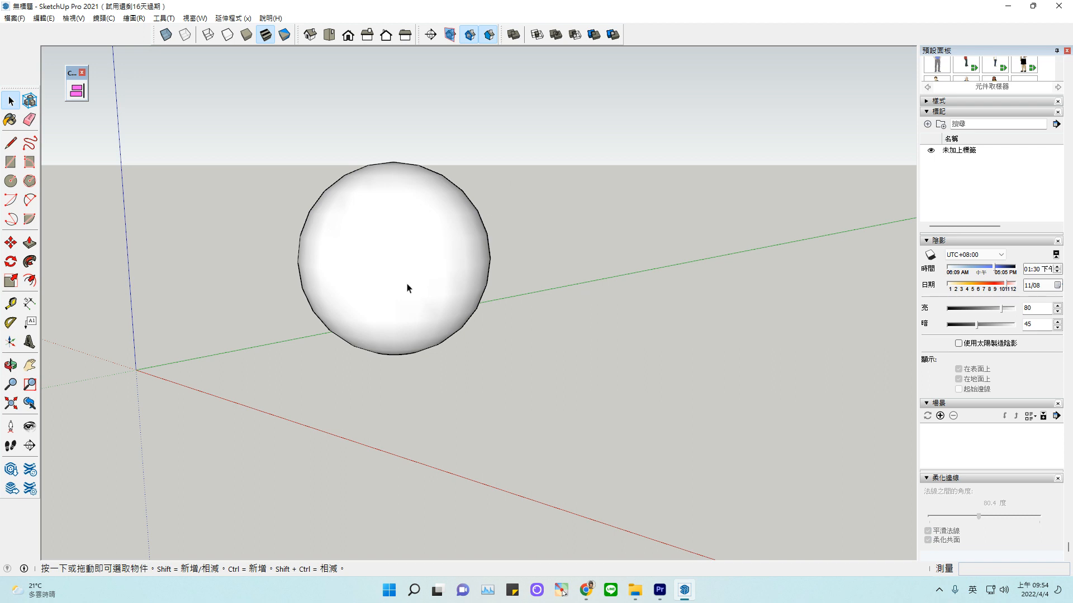
left_click(428, 261)
left_click(542, 413)
Draw a small circle perpendicular to the red axis beside the sphere, with a radius of about 10.5 cm.
left_click(11, 182)
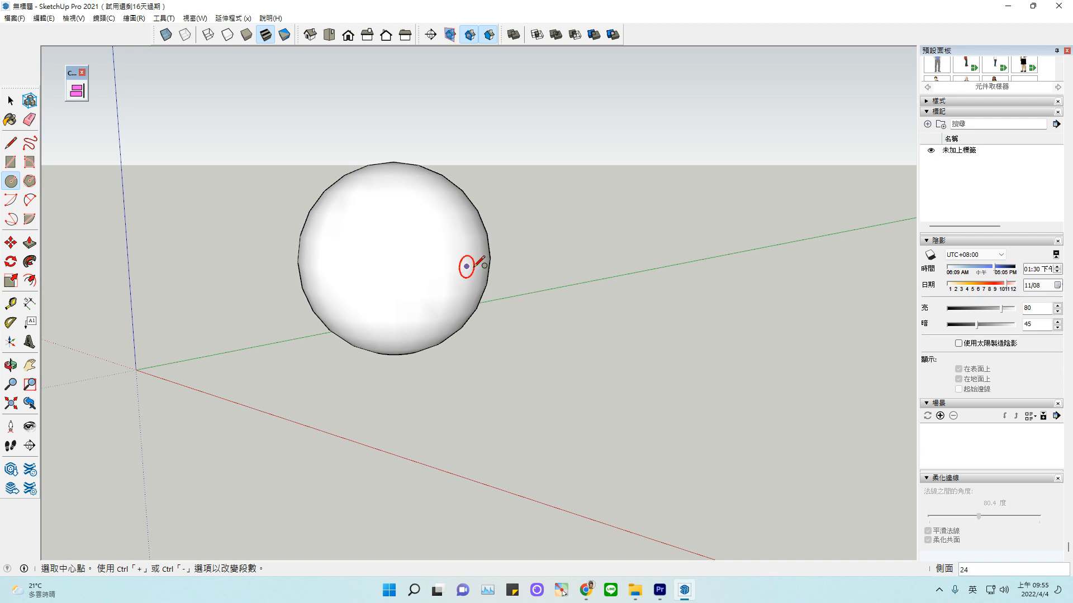
left_click(559, 276)
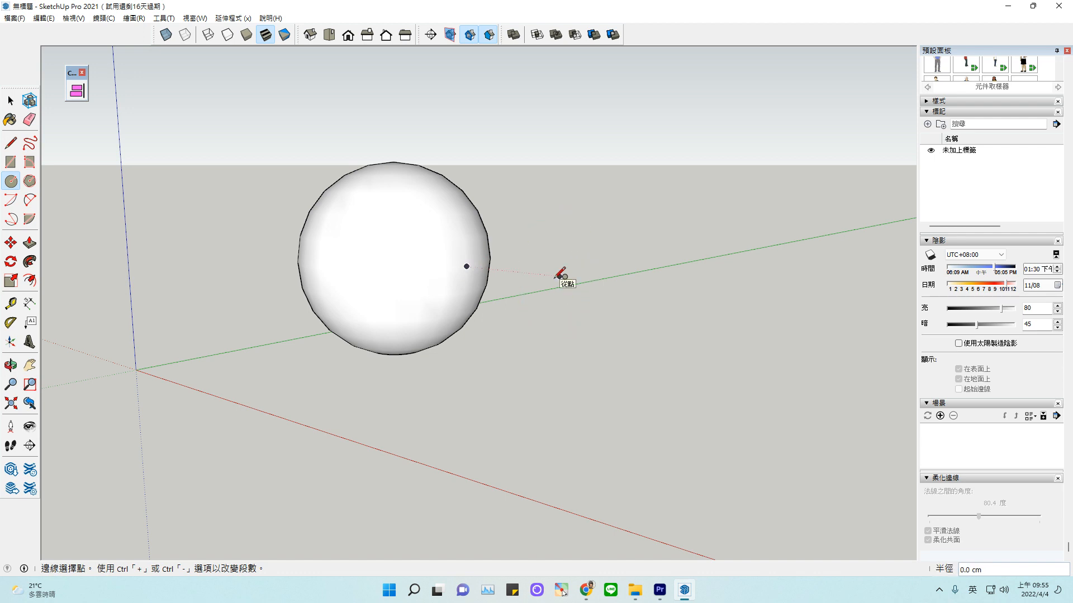
left_click(558, 289)
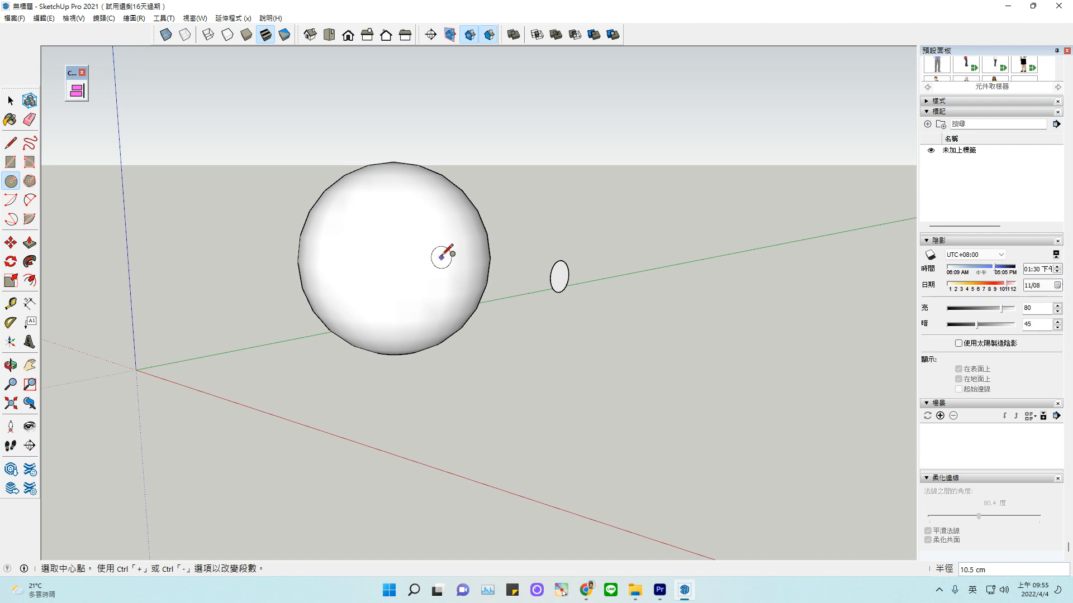
Push/Pull the small circle about 447 cm through the sphere into a rod that protrudes on both sides.
left_click(19, 369)
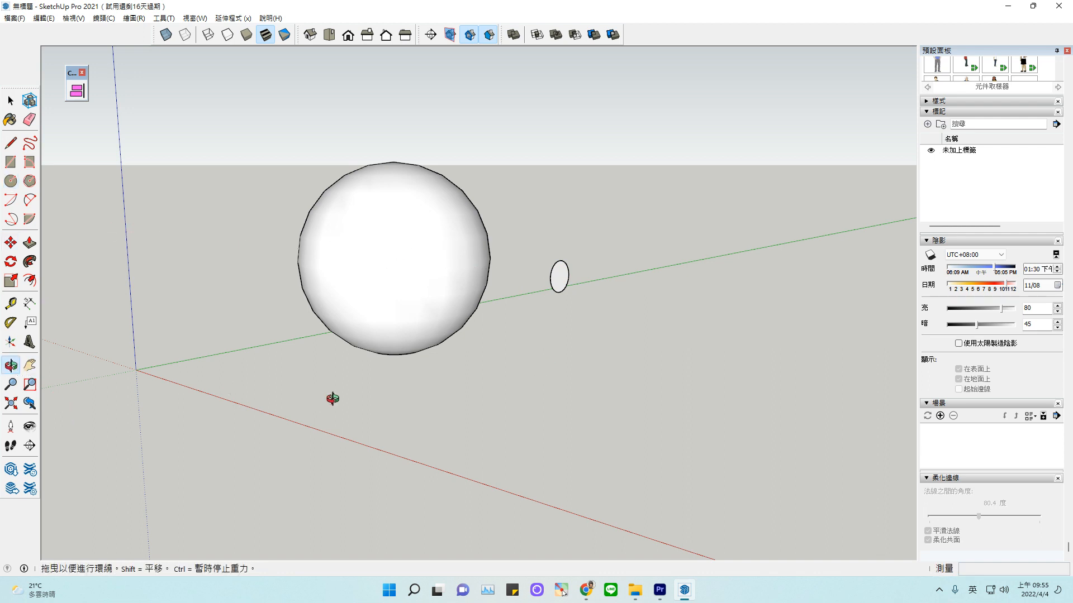
left_click_drag(333, 400, 308, 387)
left_click(30, 242)
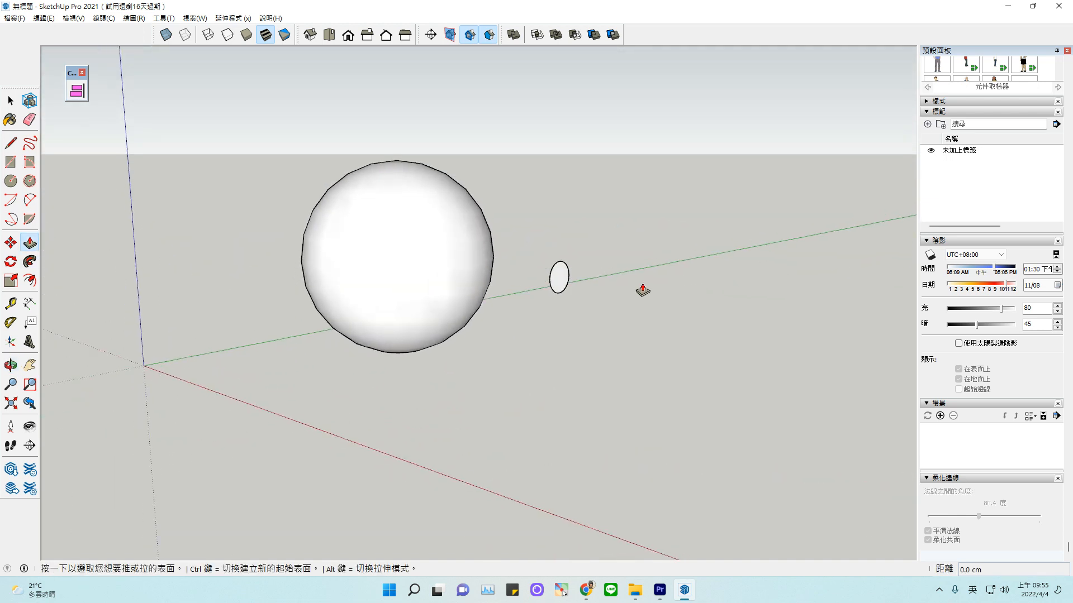
left_click(565, 282)
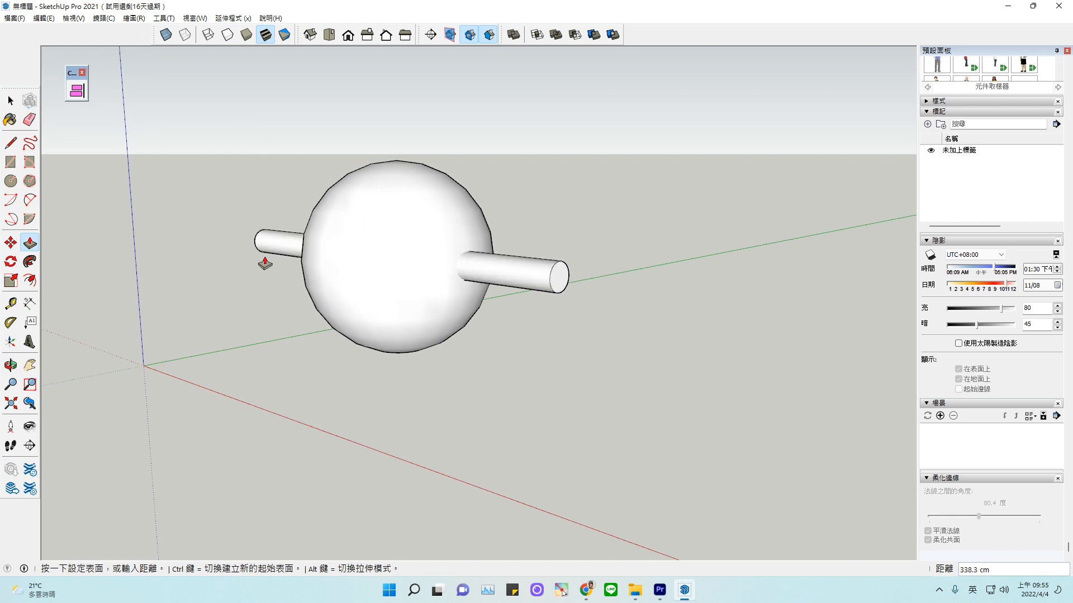
left_click(203, 249)
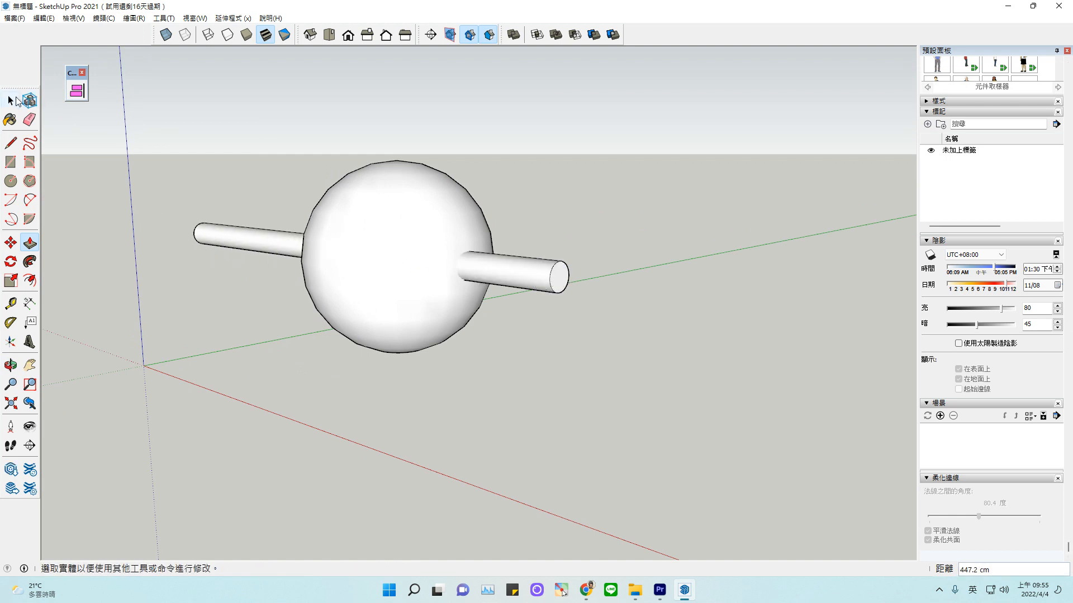
Make all of the rod's connected geometry a group and check that rod and sphere select as separate groups.
left_click(16, 99)
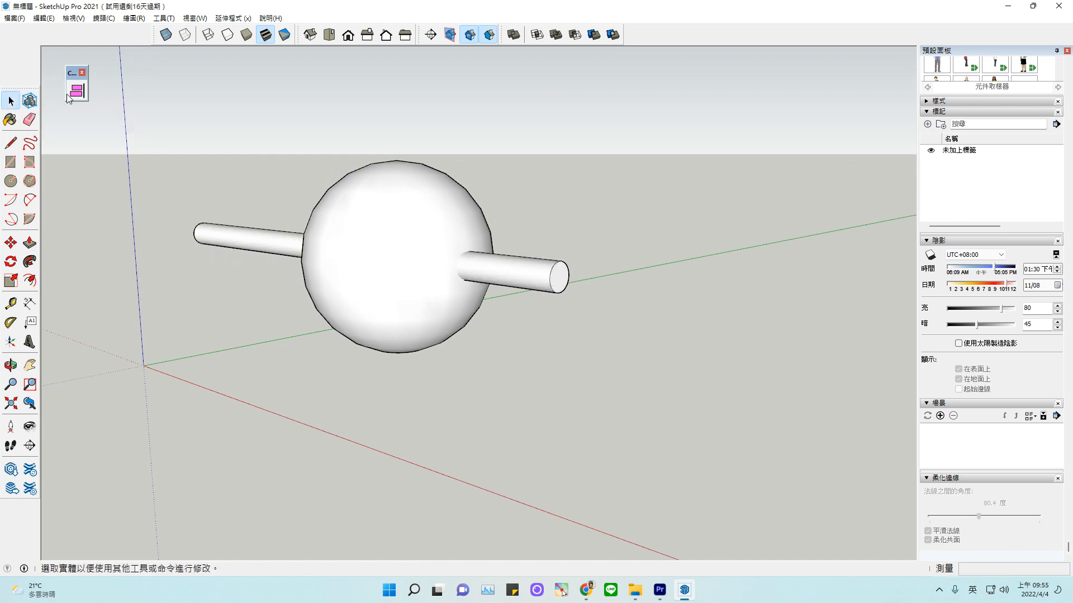
left_click(379, 231)
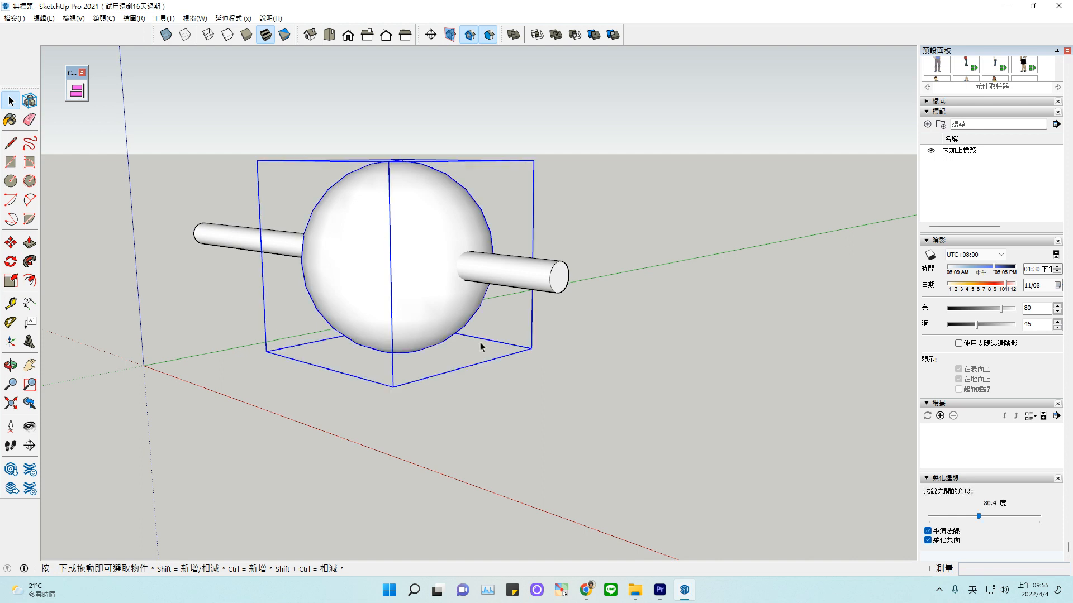
left_click(615, 202)
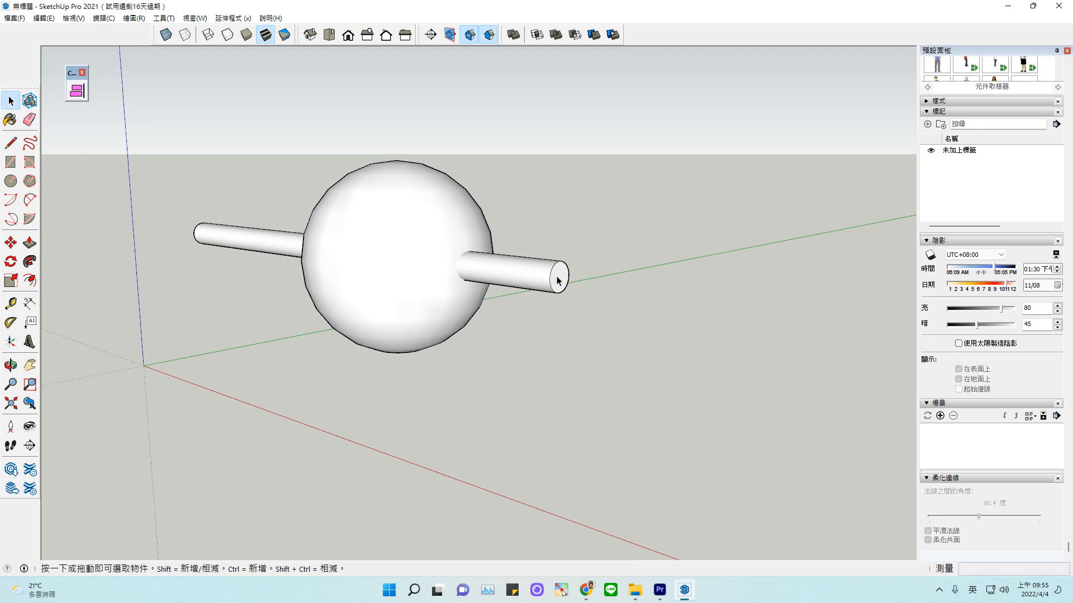
triple_click(557, 281)
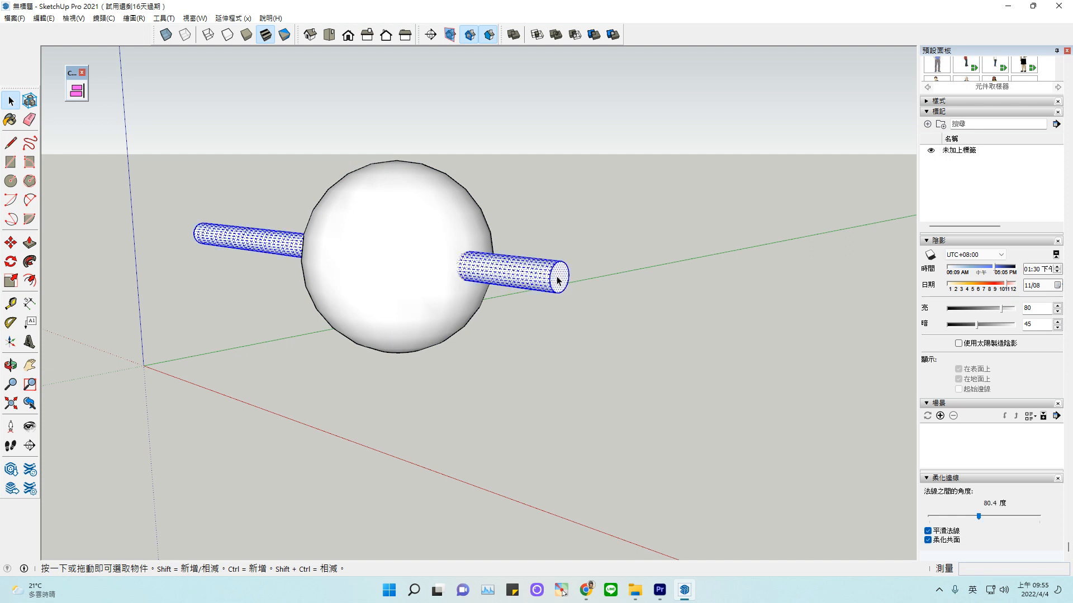
right_click(556, 280)
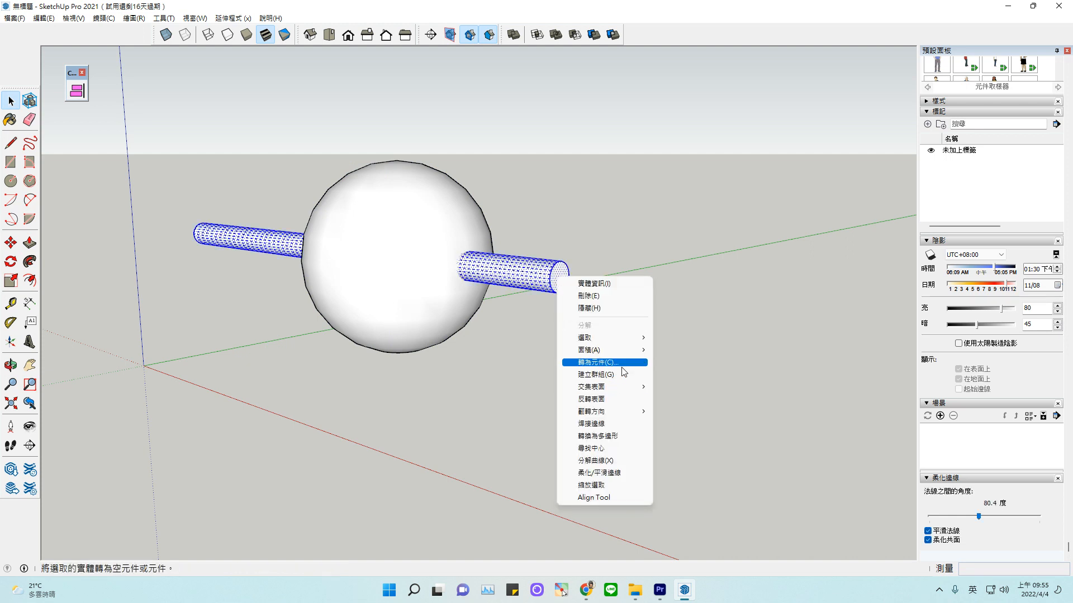
left_click(615, 376)
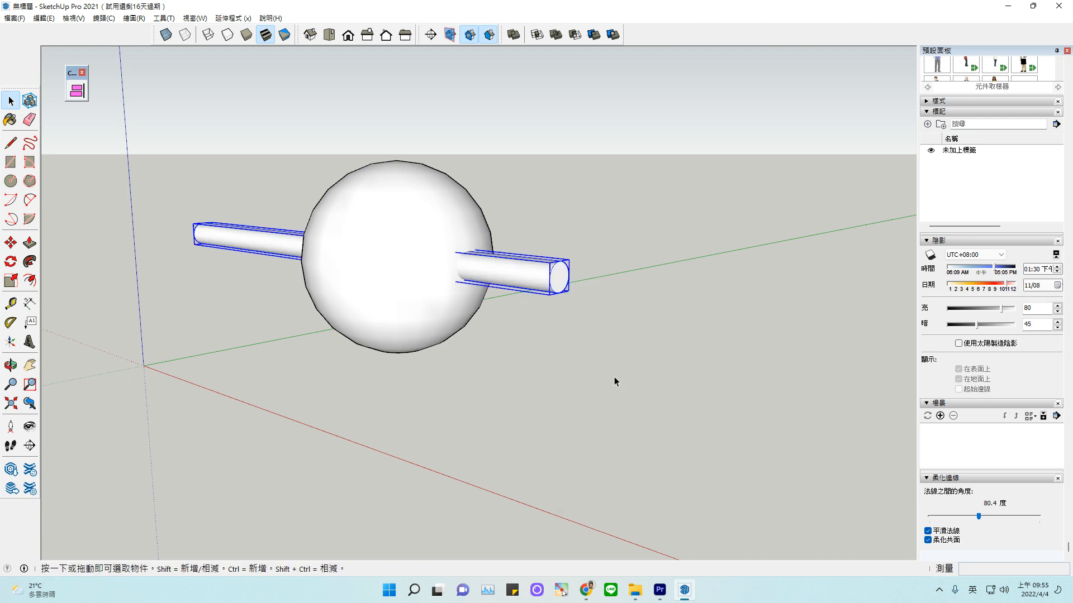
left_click(642, 404)
left_click(427, 234)
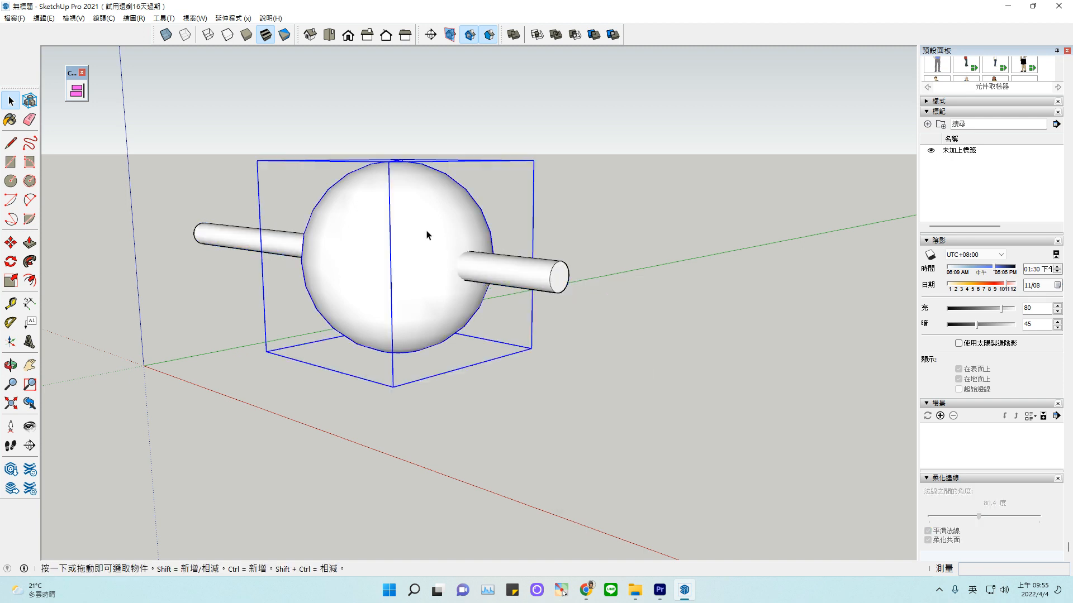
left_click(217, 240)
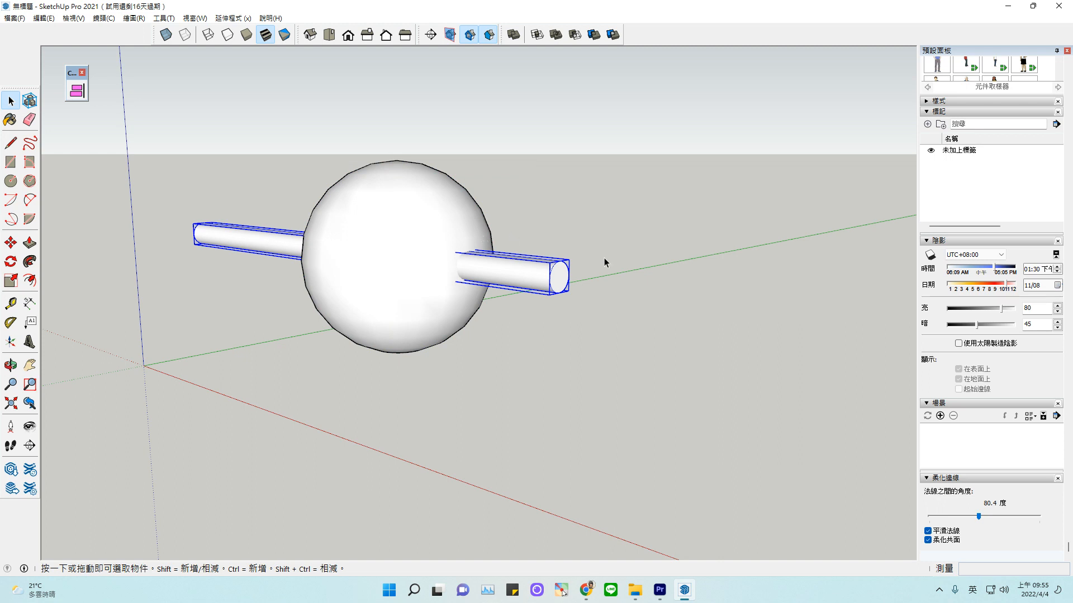
left_click(654, 283)
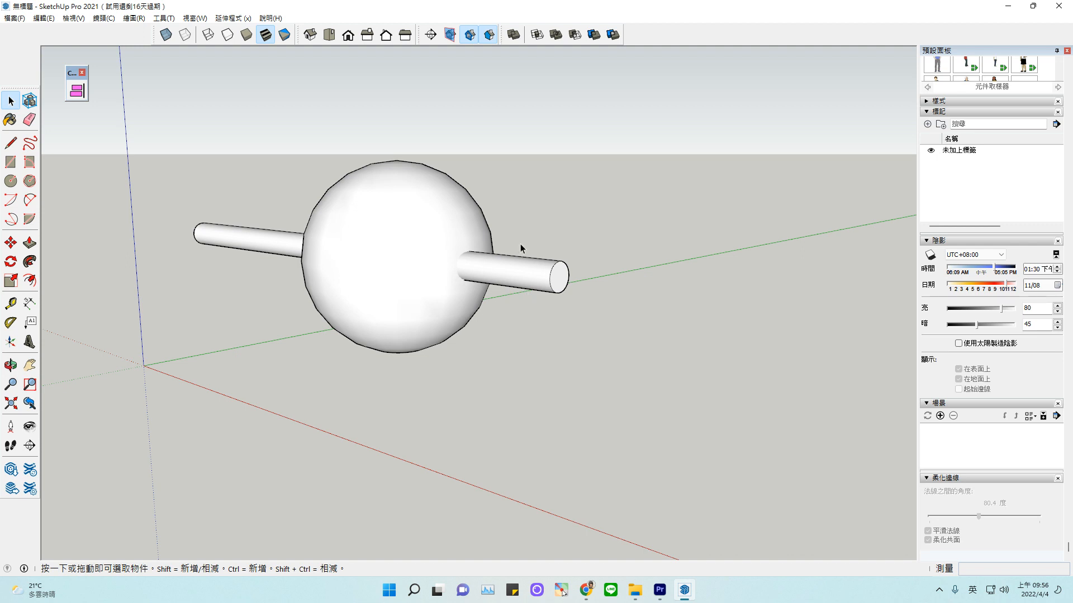
Subtract the rod from the sphere with the Subtract solid tool and inspect the resulting hole.
left_click(557, 274)
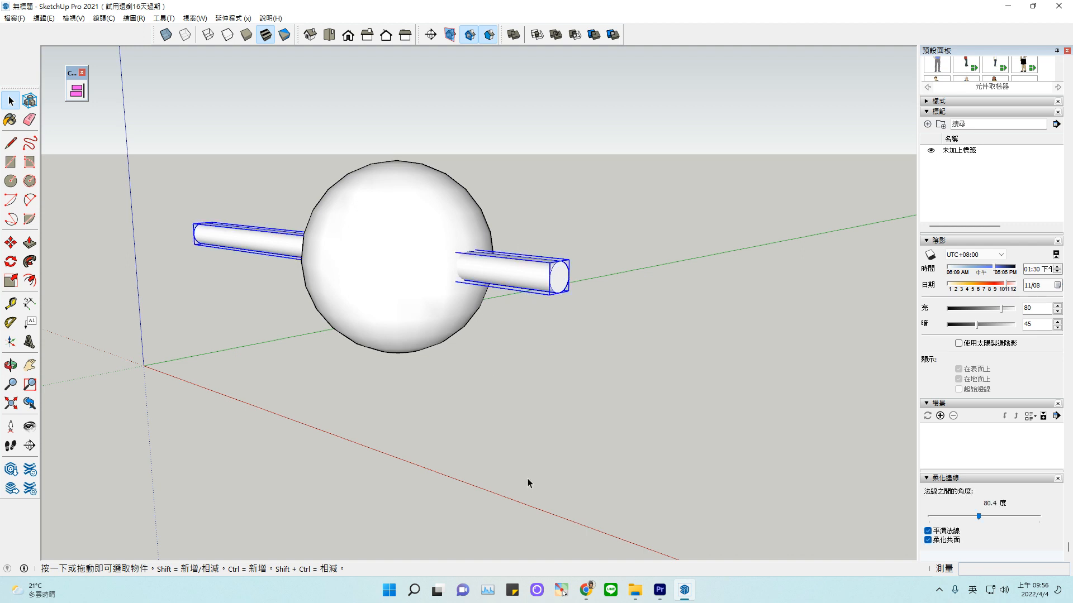
left_click(403, 269, "shift")
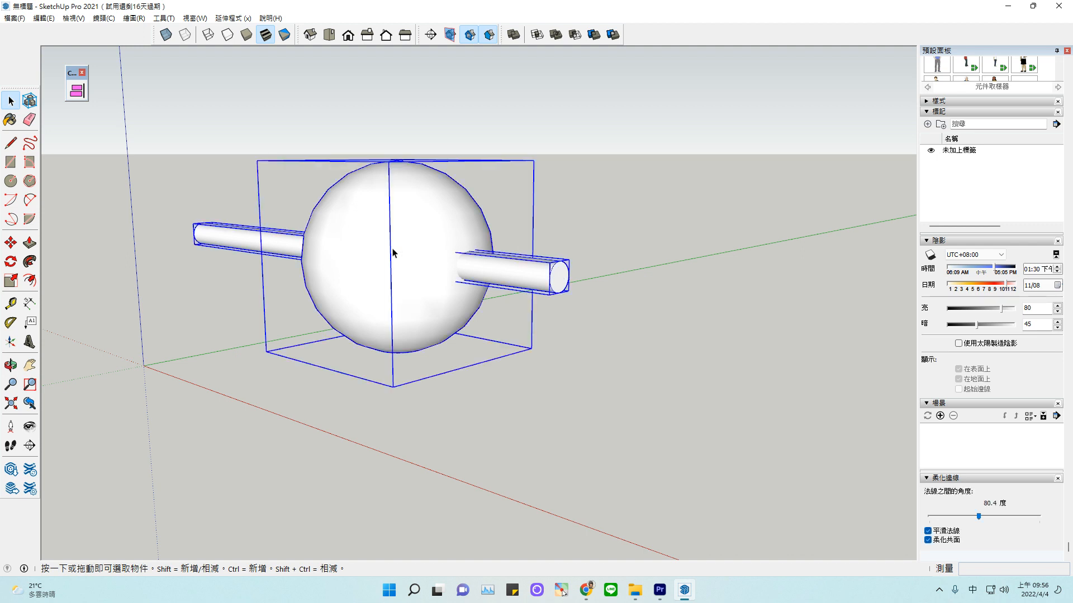
left_click(575, 35)
left_click(99, 371)
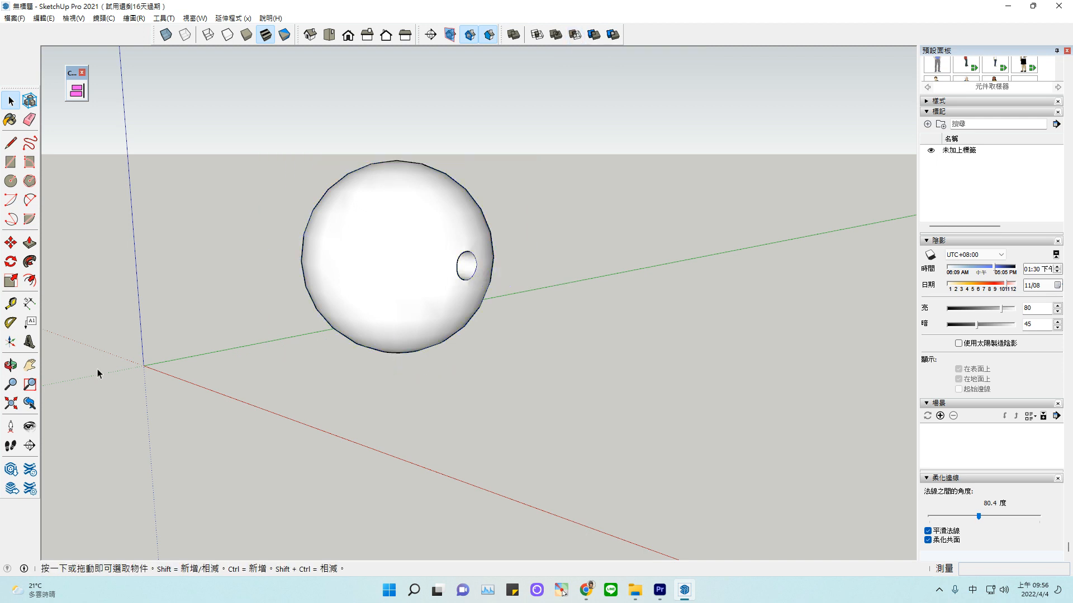
left_click(11, 365)
left_click_drag(629, 346, 486, 125)
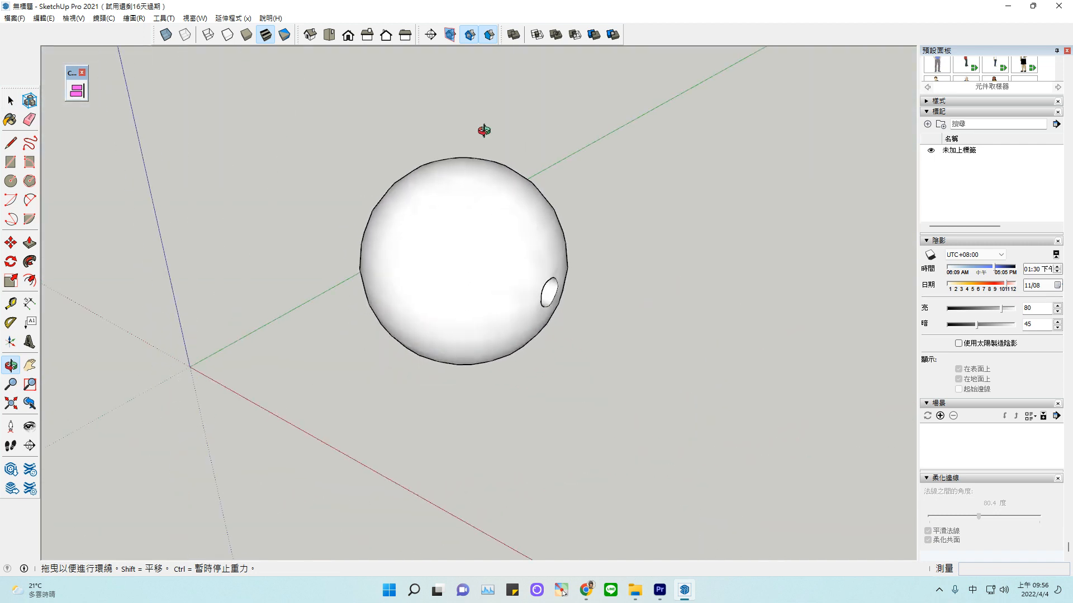
left_click(11, 101)
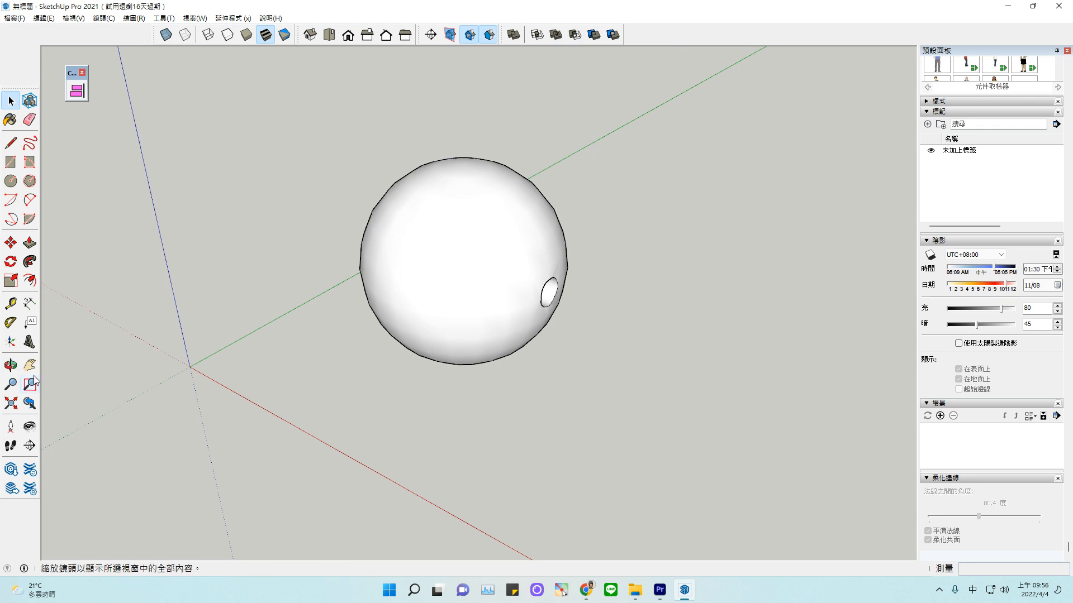
left_click(10, 365)
left_click_drag(550, 427, 501, 290)
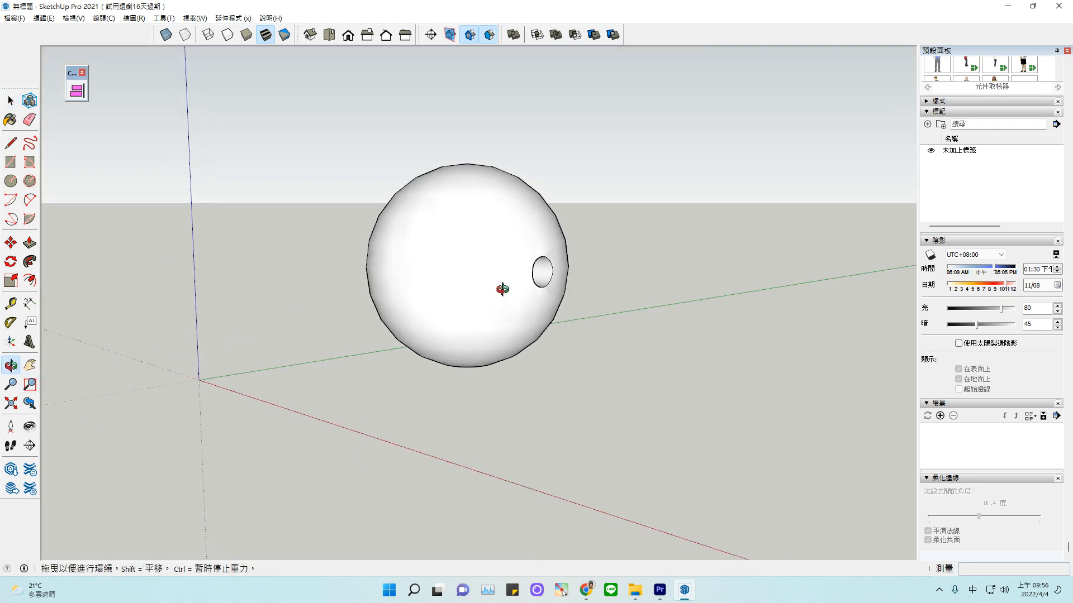
Delete the pierced sphere to empty the model.
key("space")
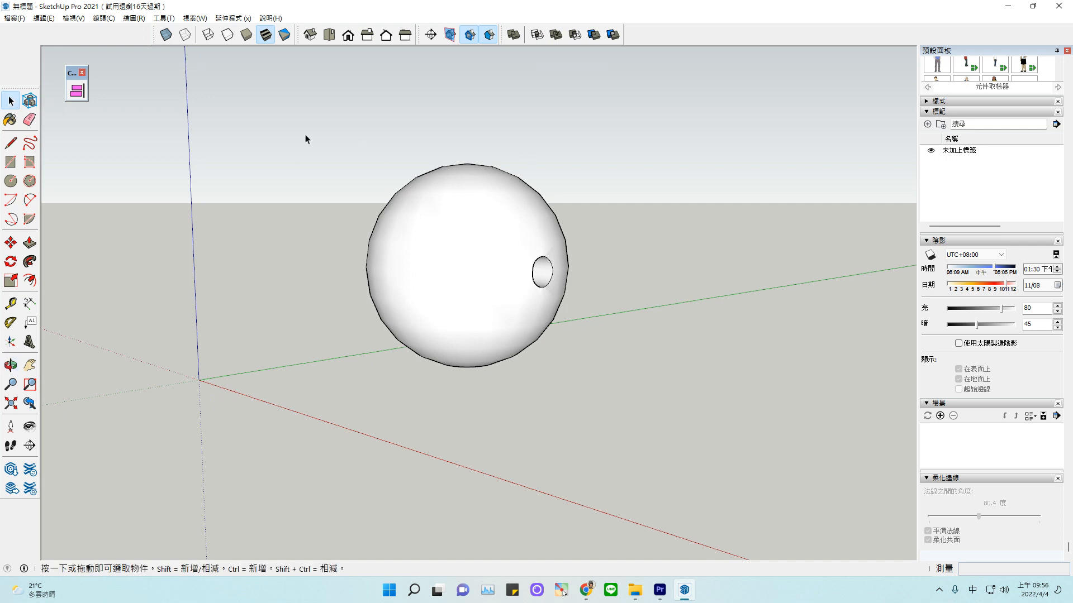
left_click_drag(305, 135, 622, 404)
key("Delete")
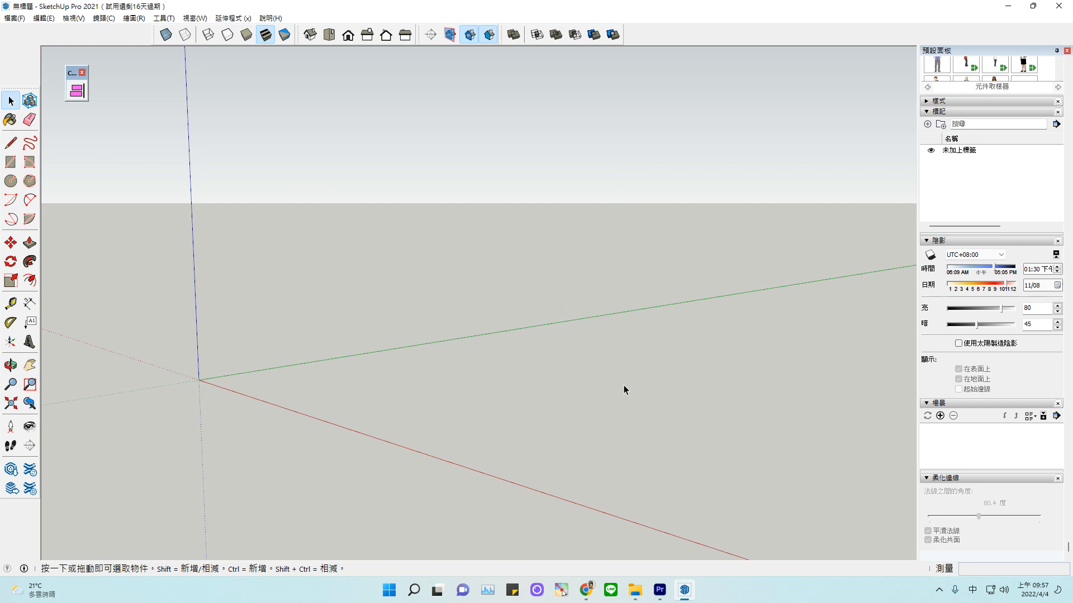
Switch to the standard front view and make room beside the blue axis for drawing.
left_click(347, 36)
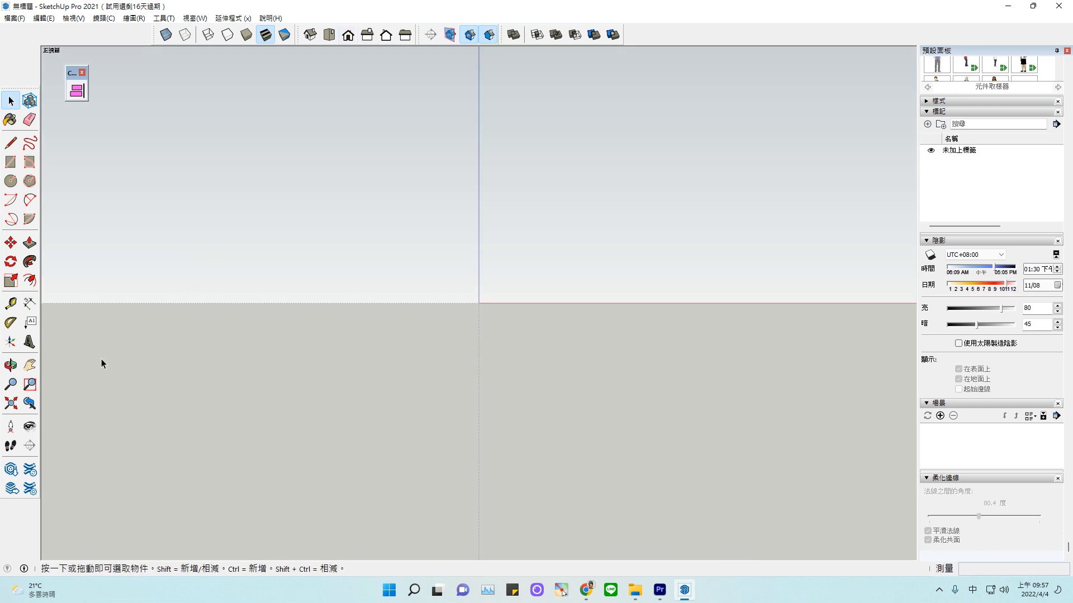
left_click(29, 366)
left_click_drag(598, 189, 225, 387)
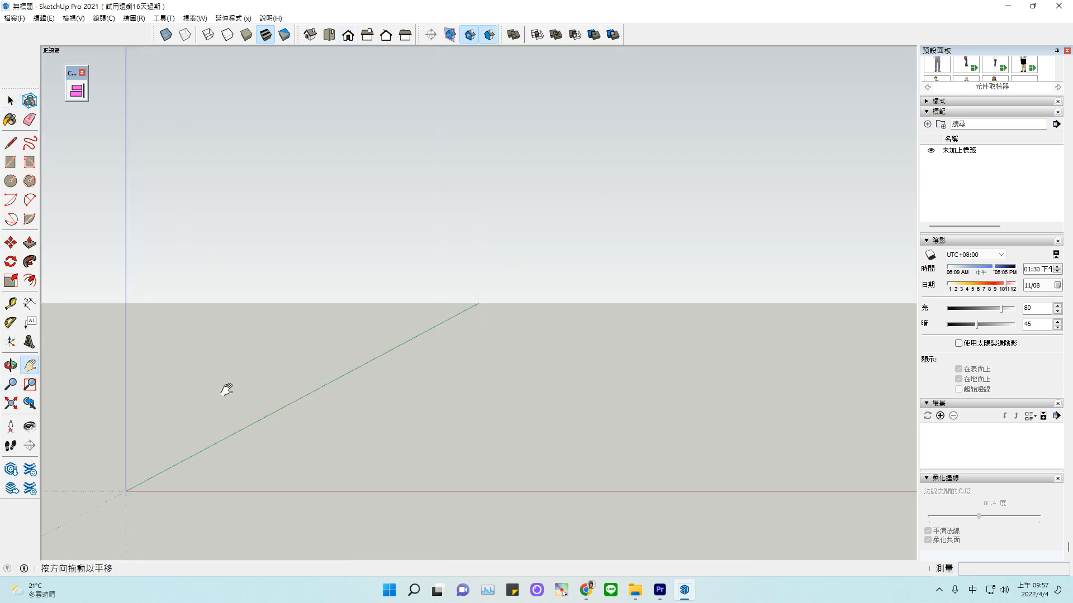
left_click(11, 143)
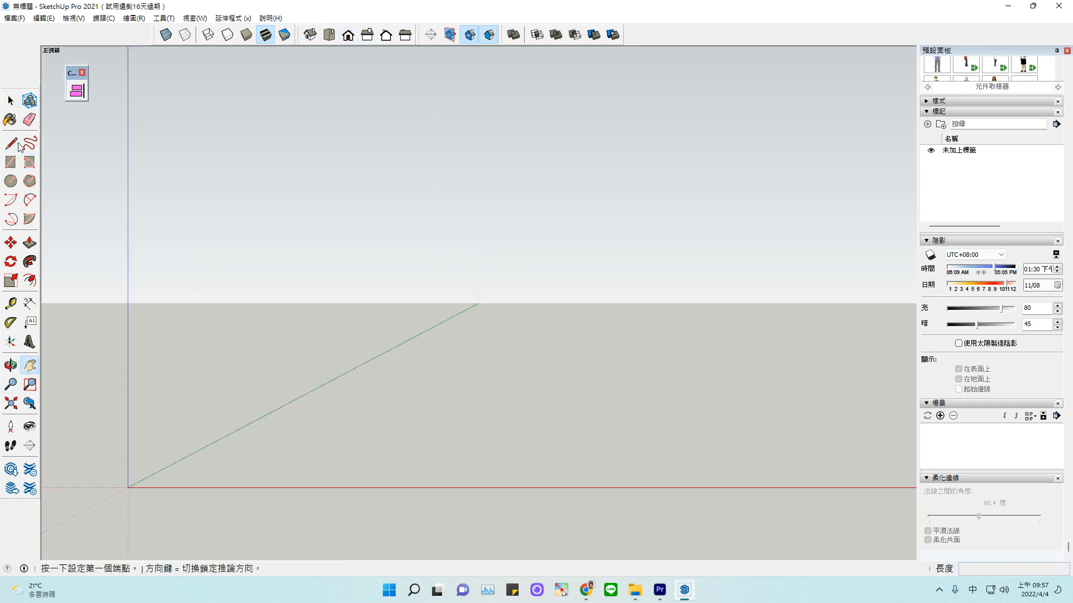
left_click(398, 315)
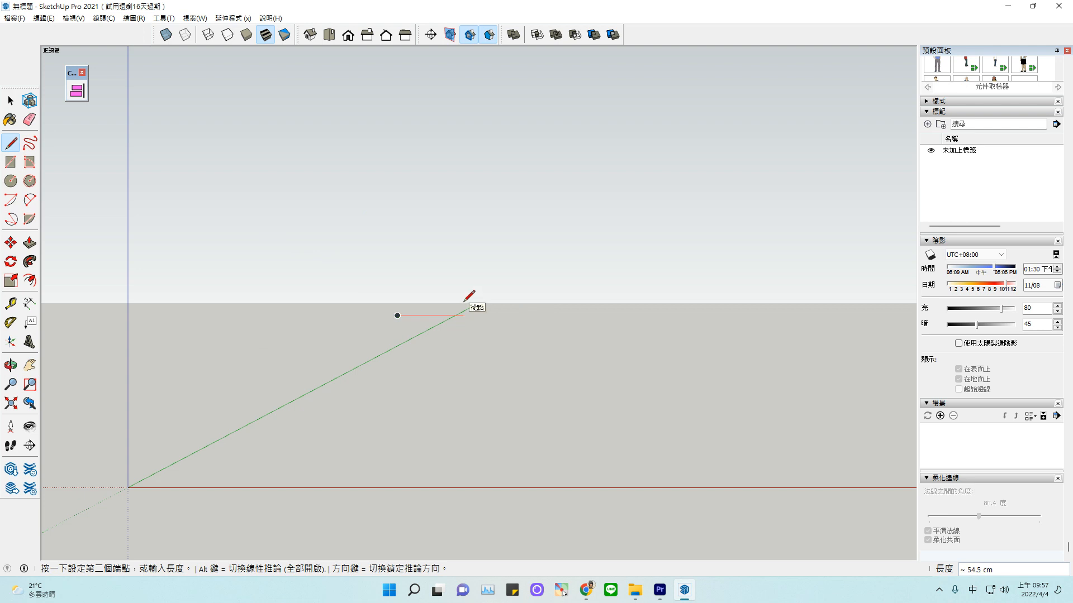
key("Escape")
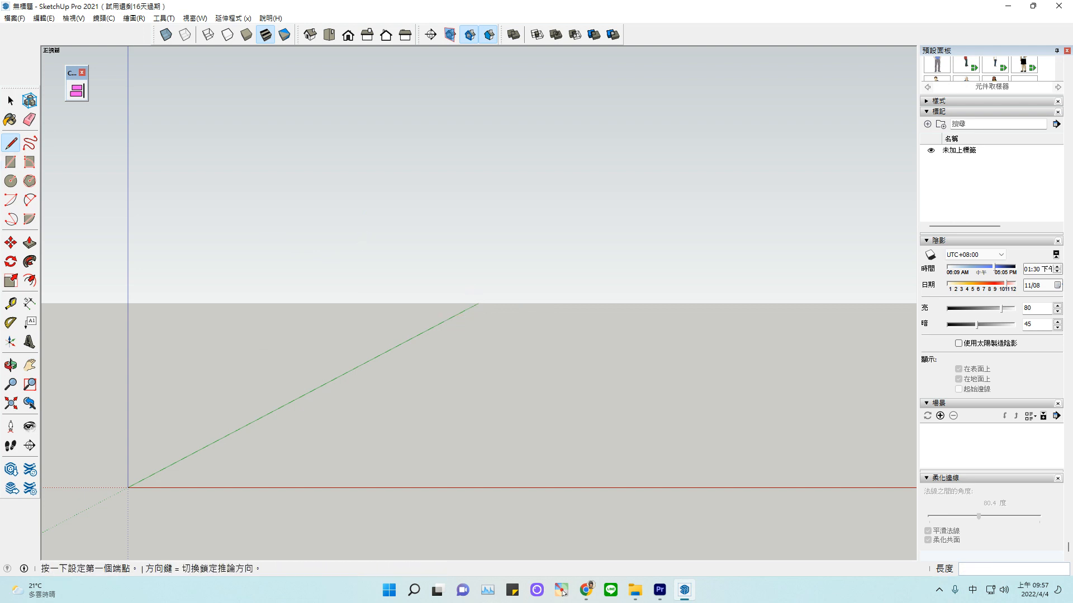
Draw a slanted two-point arc with a chord of about 90 cm and a bulge of about 35.6 cm.
left_click(29, 199)
left_click(390, 329)
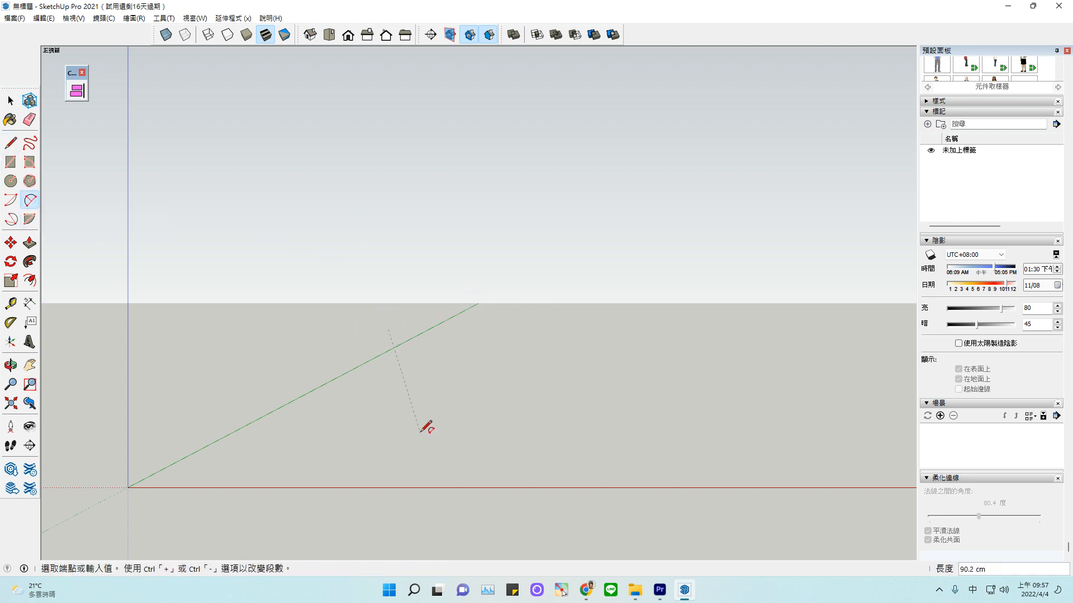
left_click(420, 431)
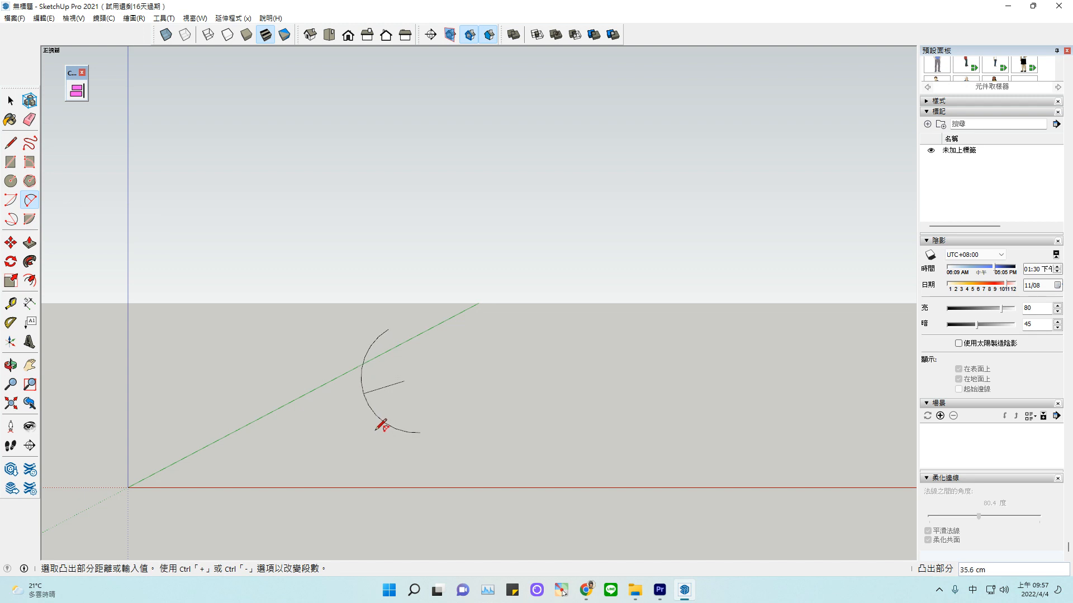
left_click(382, 426)
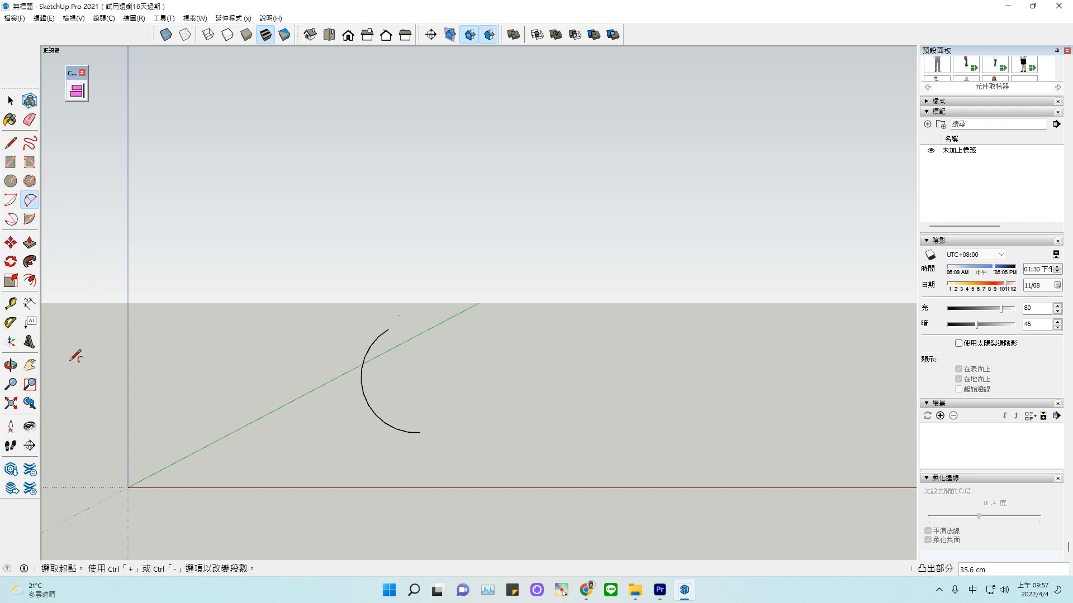
Delete the slanted arc.
left_click(11, 366)
left_click_drag(536, 464, 559, 439)
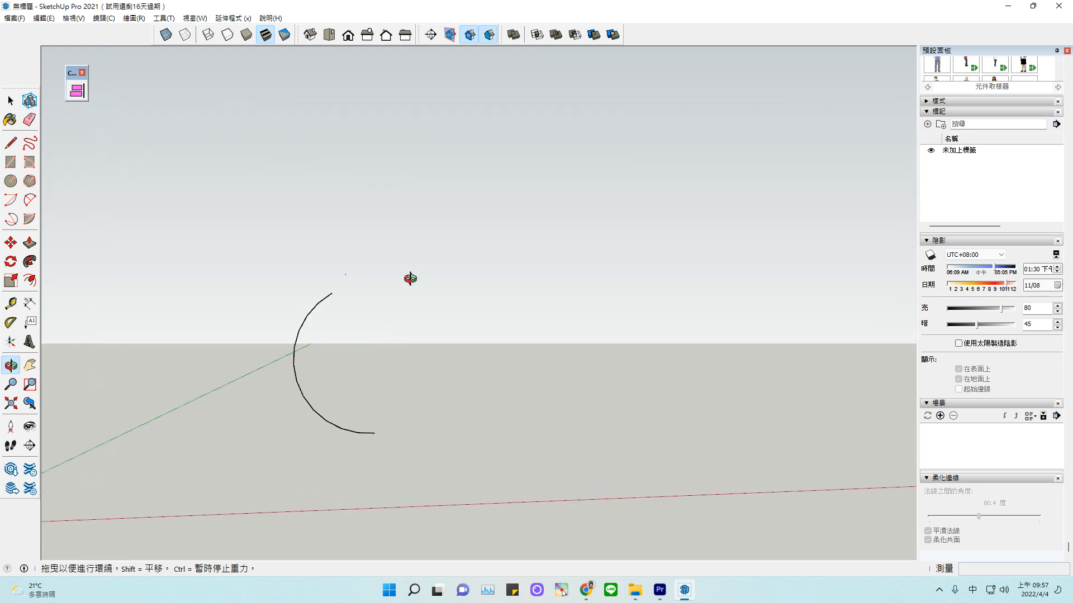
left_click_drag(371, 455, 327, 437)
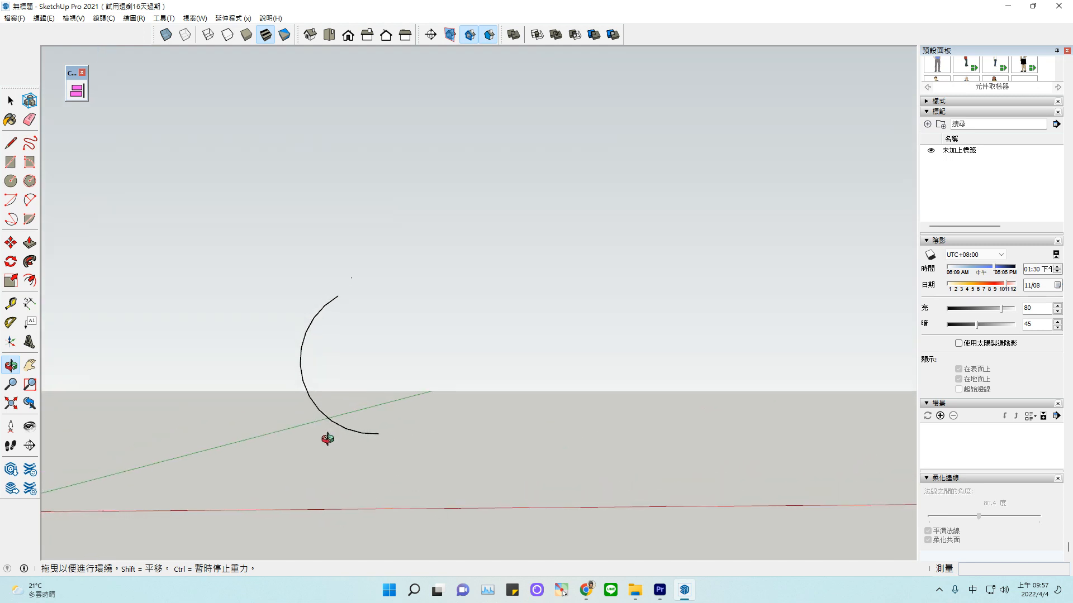
left_click(10, 100)
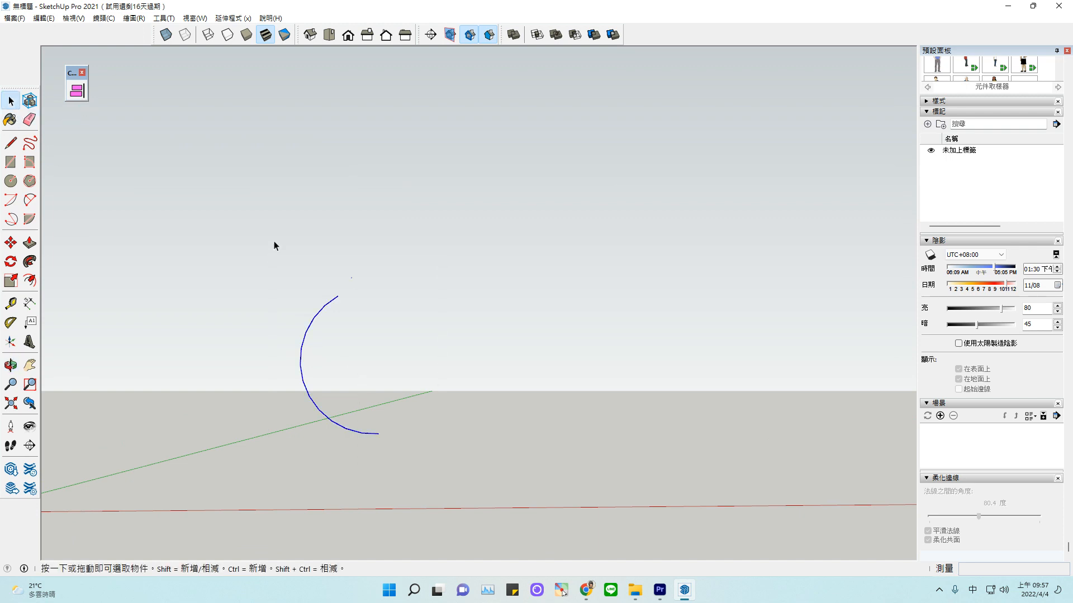
key("Delete")
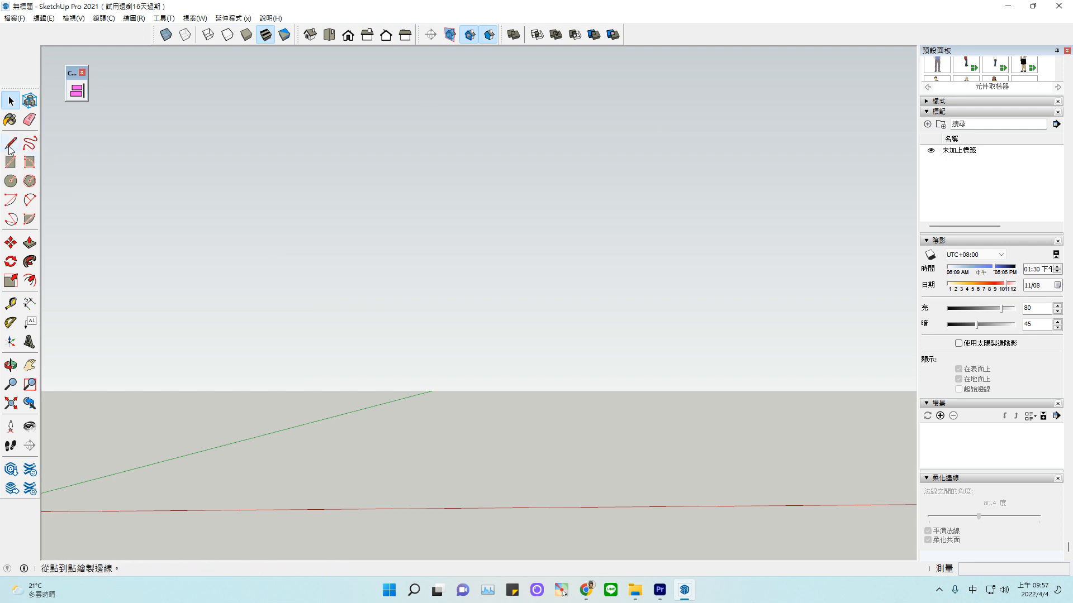
Draw a two-point arc on a vertical chord with a bulge of about 35.8 cm, opposite to the positive red axis.
left_click(29, 199)
left_click(412, 226)
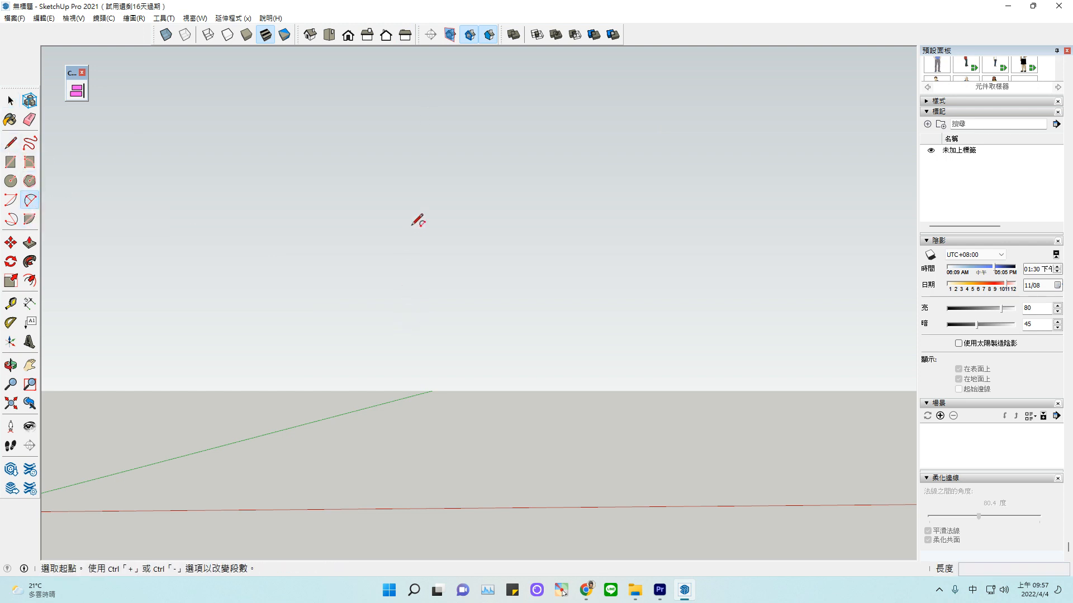
left_click(412, 366)
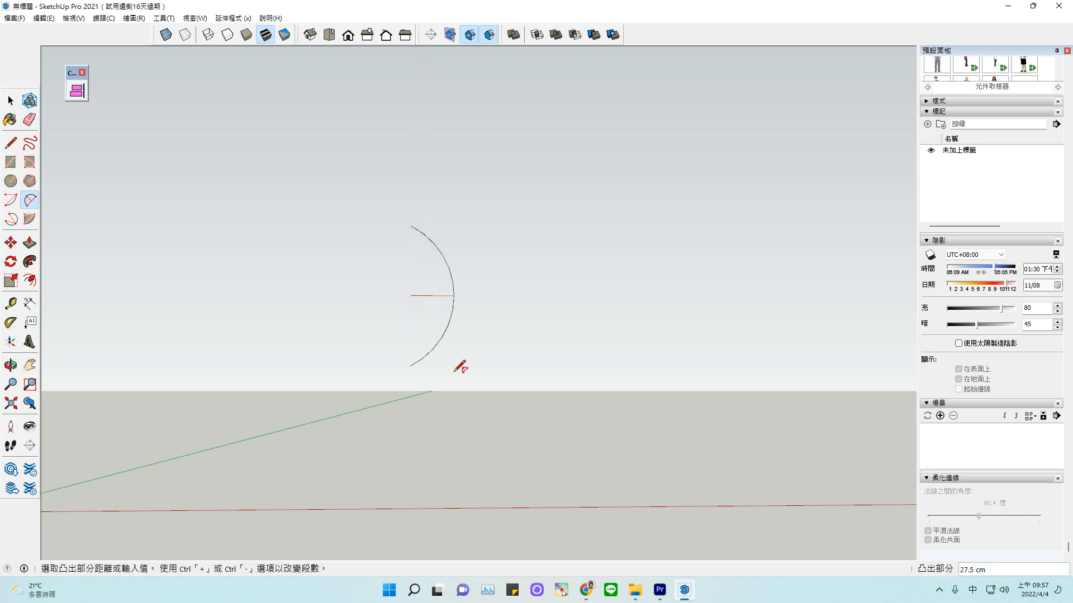
left_click(354, 372)
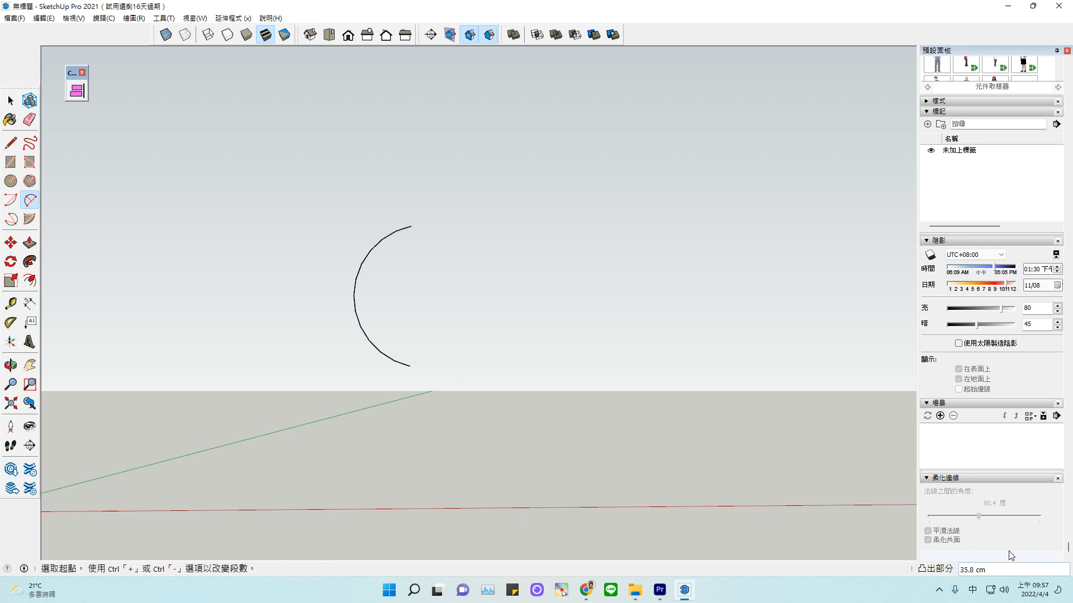
Delete the arc drawn on the vertical chord.
left_click(11, 101)
left_click_drag(300, 180, 510, 419)
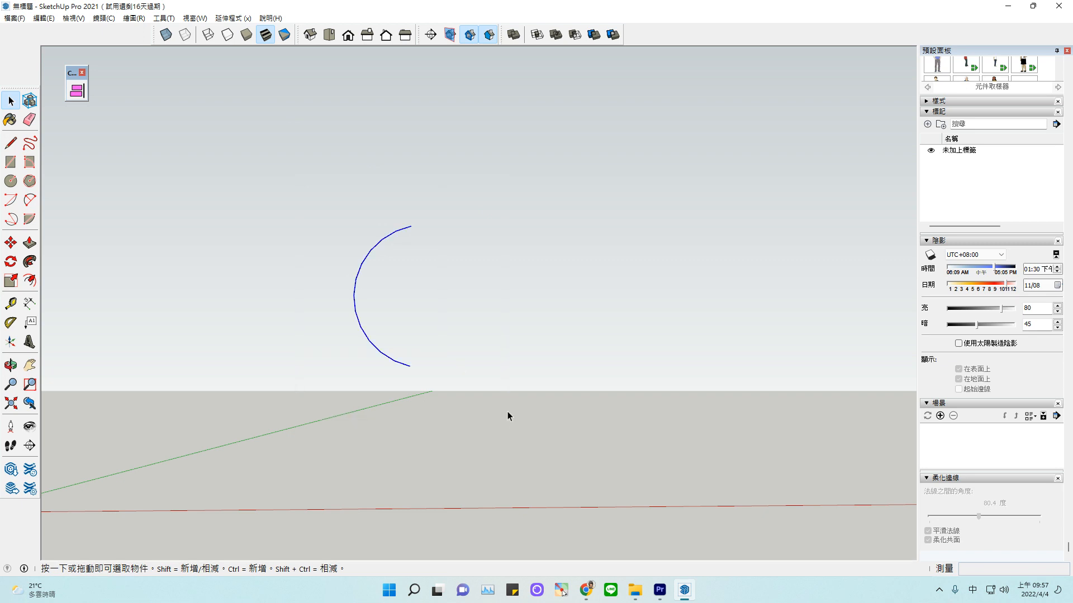
key("Delete")
Draw a two-point arc on a slanted chord with a bulge of about 29.2 cm, curving away from the positive red axis.
key("c")
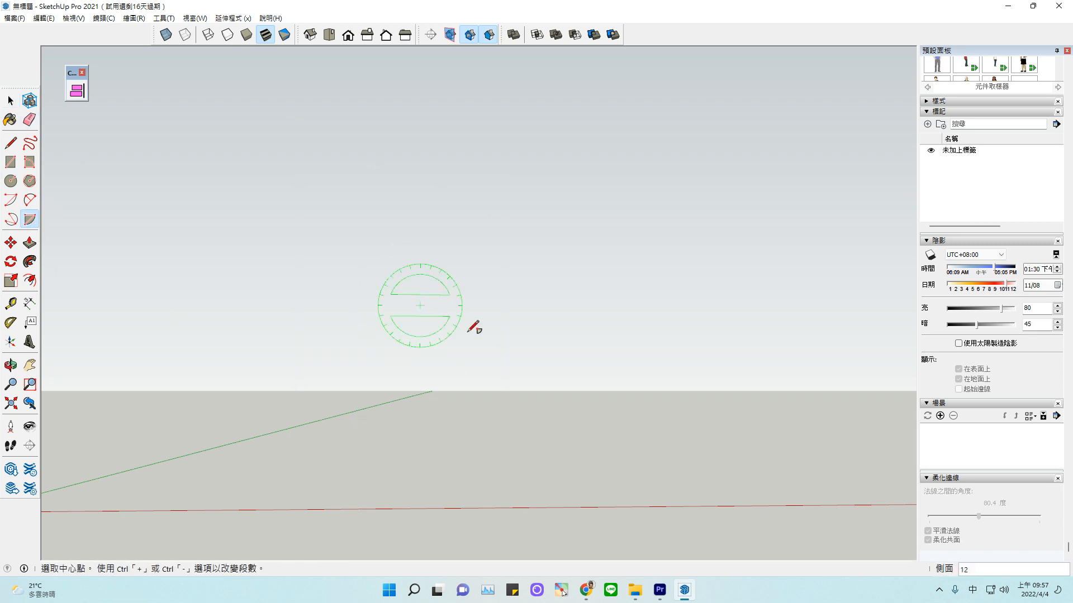
left_click(29, 199)
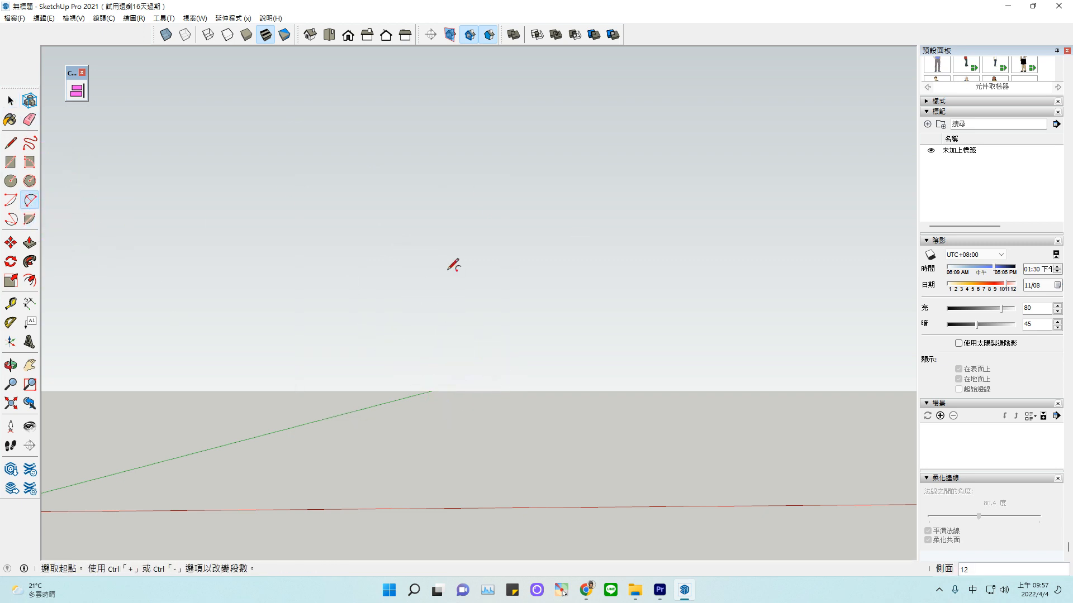
left_click(484, 407)
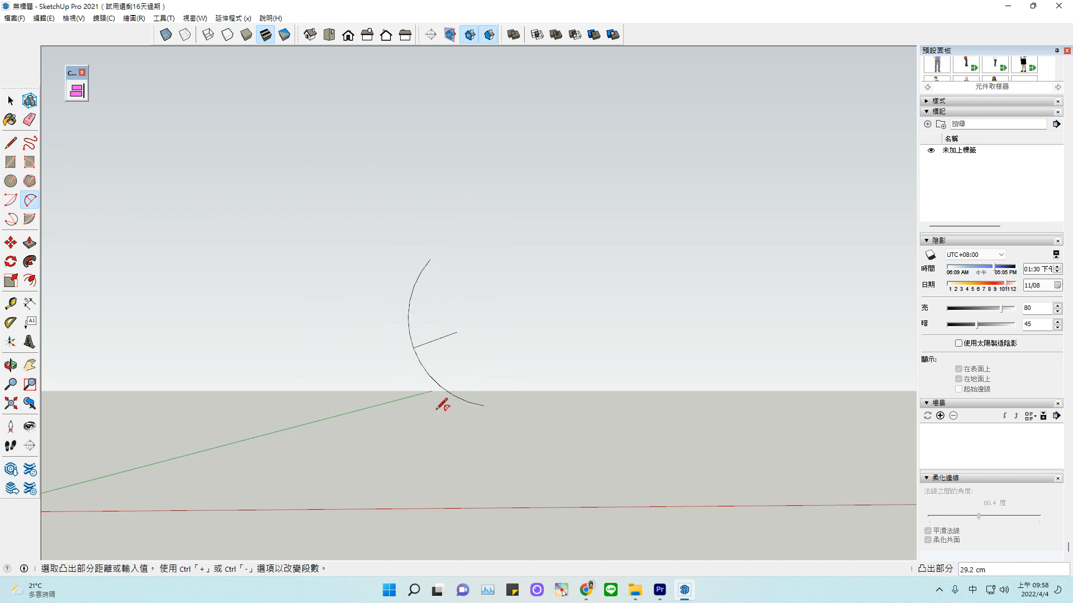
left_click(438, 408)
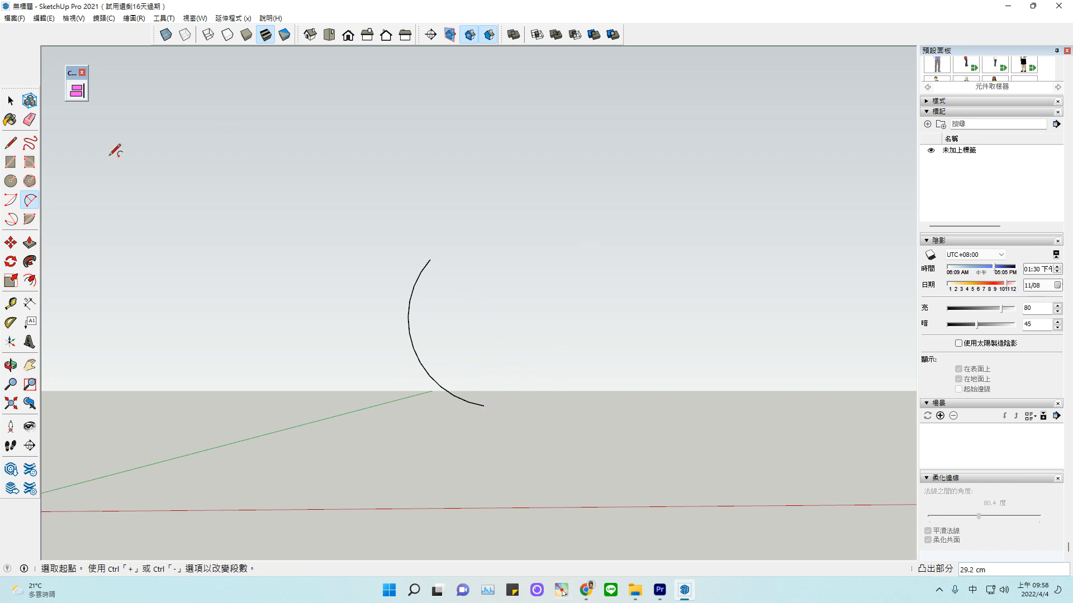
Draw a vertical stem line about 50 cm down from the arc's lower end, continued by a slanted foot edge flaring outward.
left_click(12, 146)
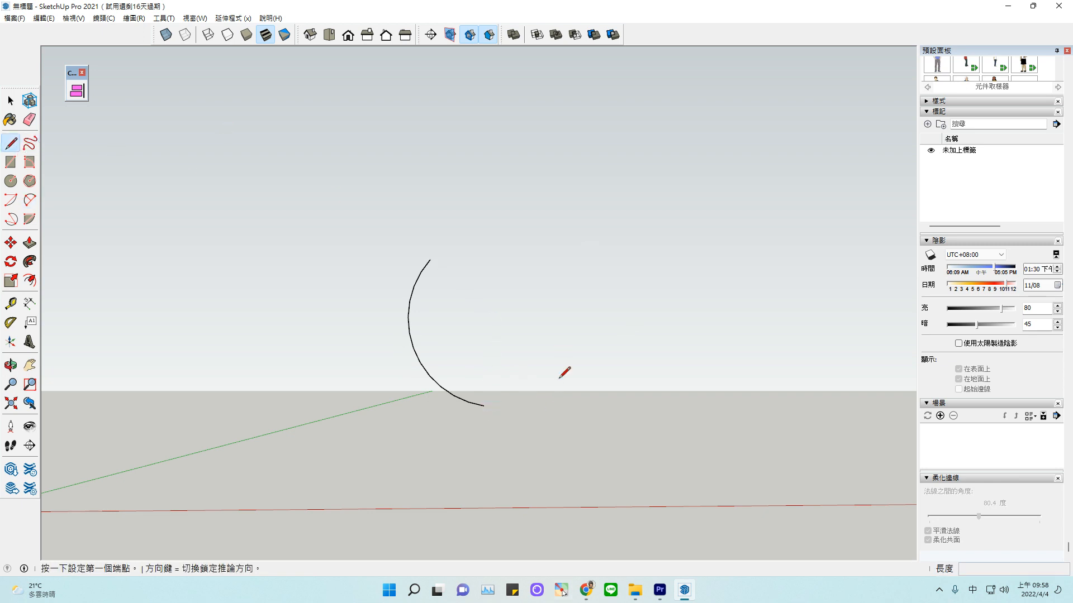
left_click(484, 405)
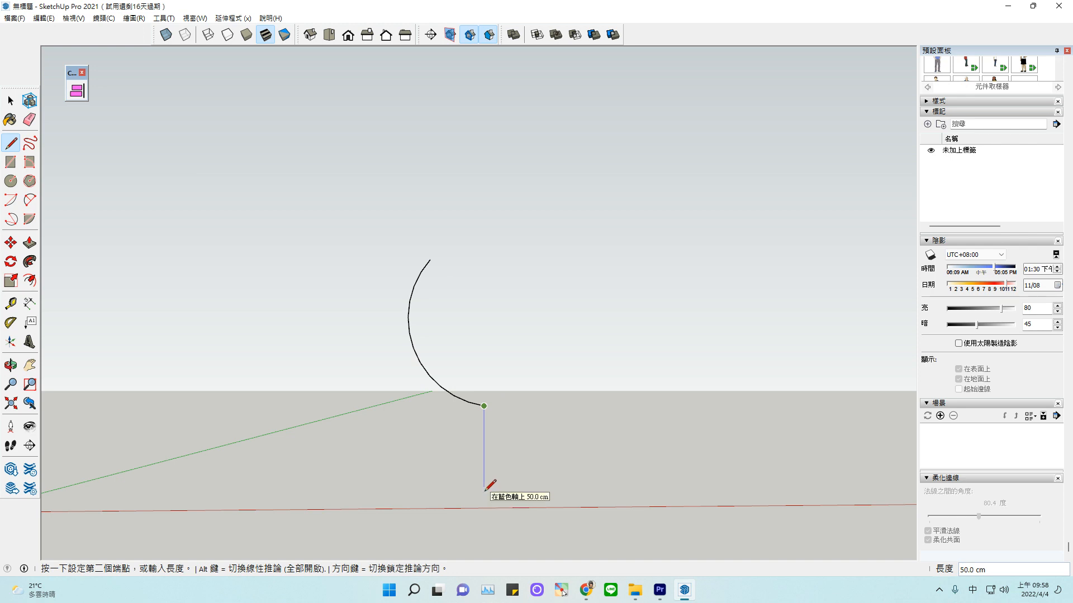
left_click(484, 489)
scroll(491, 485, "up", 3)
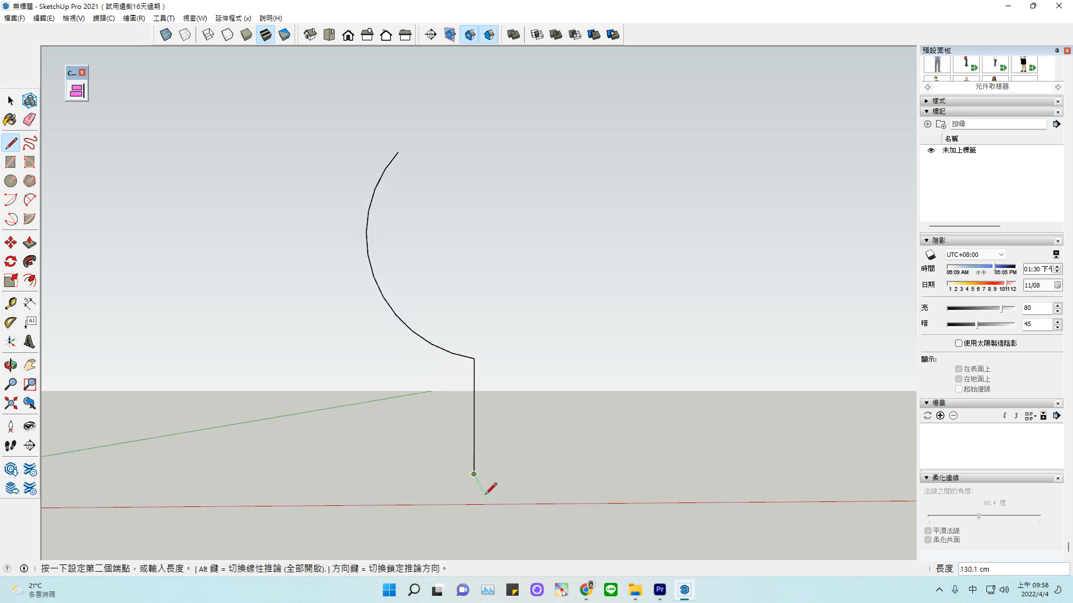
left_click(439, 501)
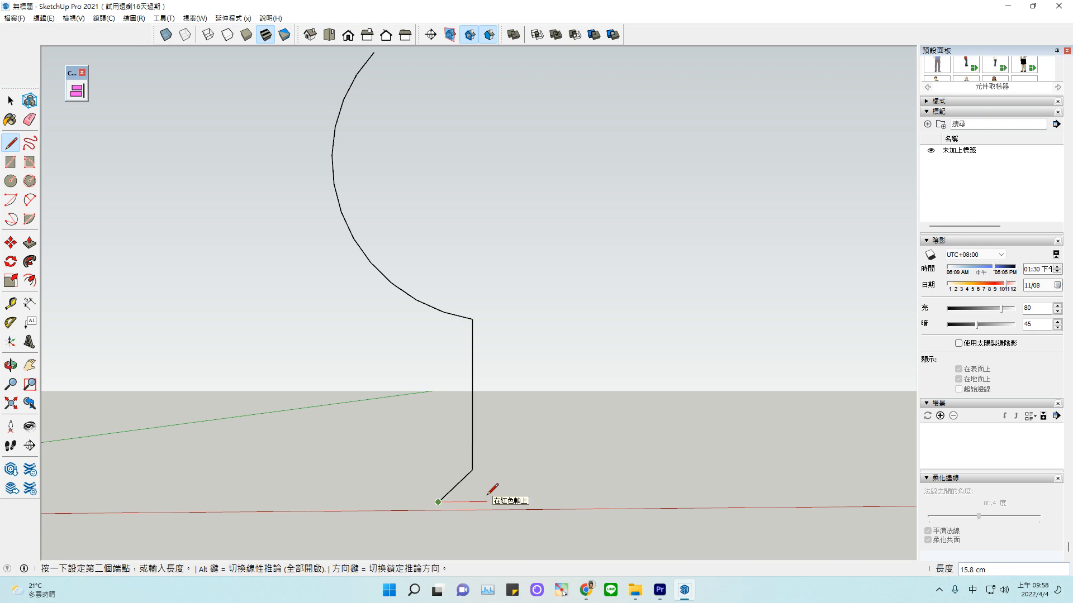
Close the goblet profile with a base edge of about 15.8 cm, a vertical centre line of about 153 cm and a rim edge of about 39 cm.
left_click(486, 501)
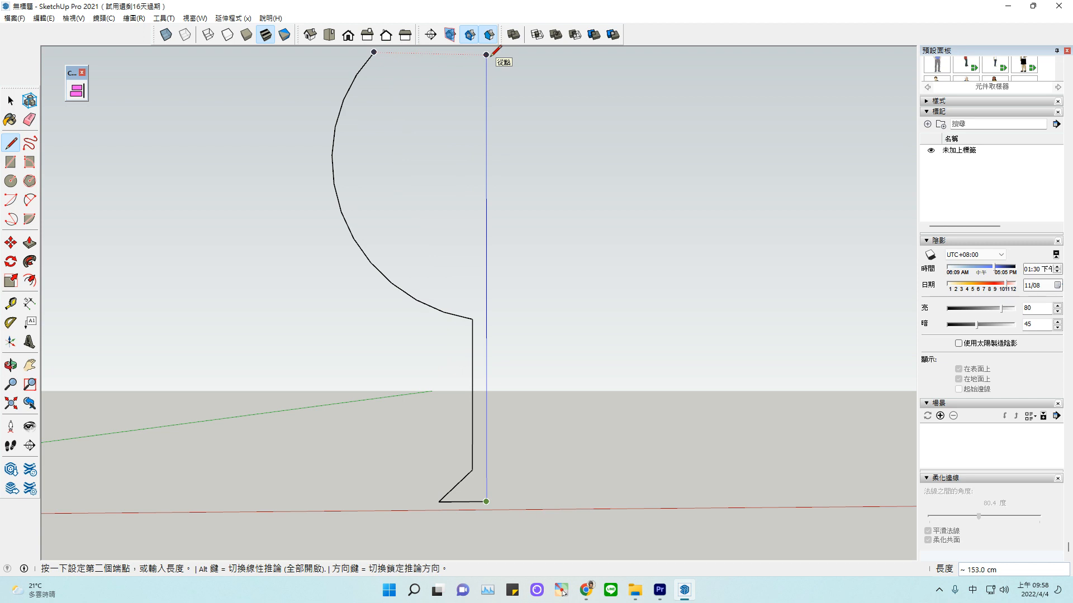
left_click(486, 54)
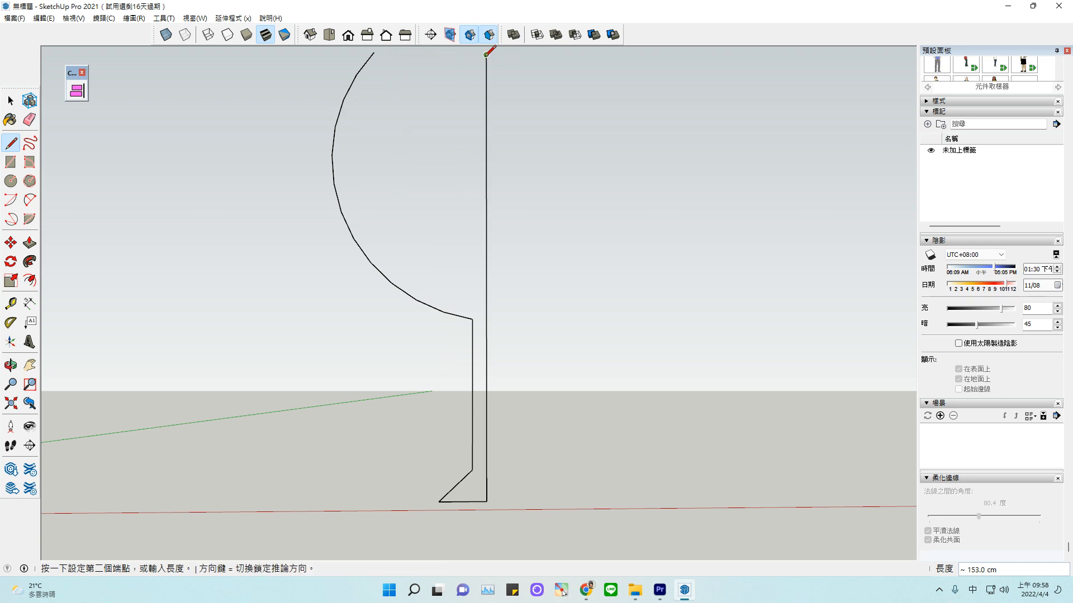
left_click(374, 53)
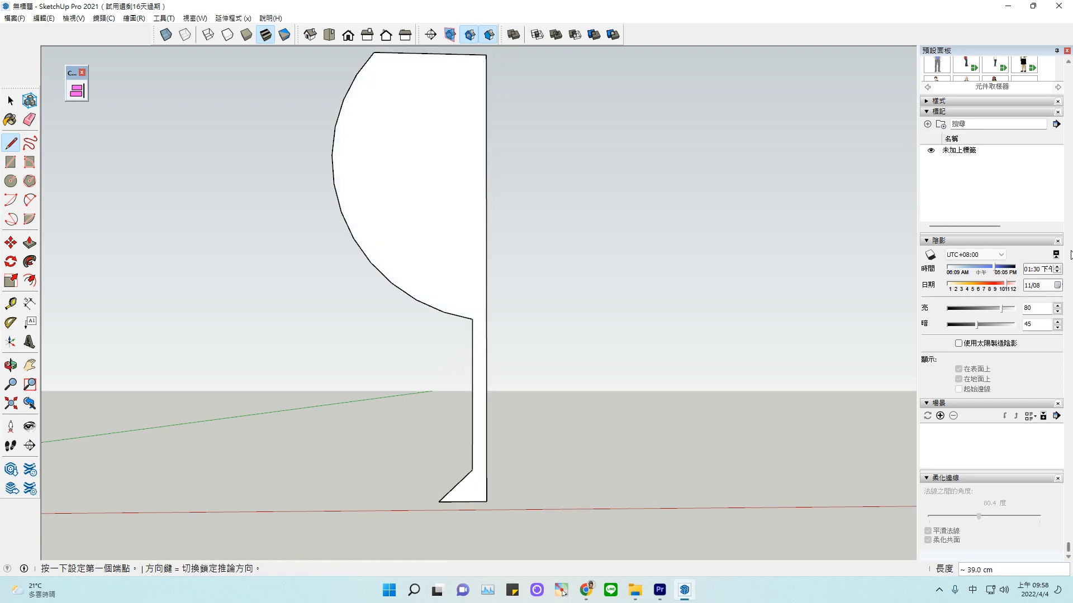
Offset the bowl's arc inward by about 2.2 cm to form the glass wall.
scroll(464, 155, "down", 1)
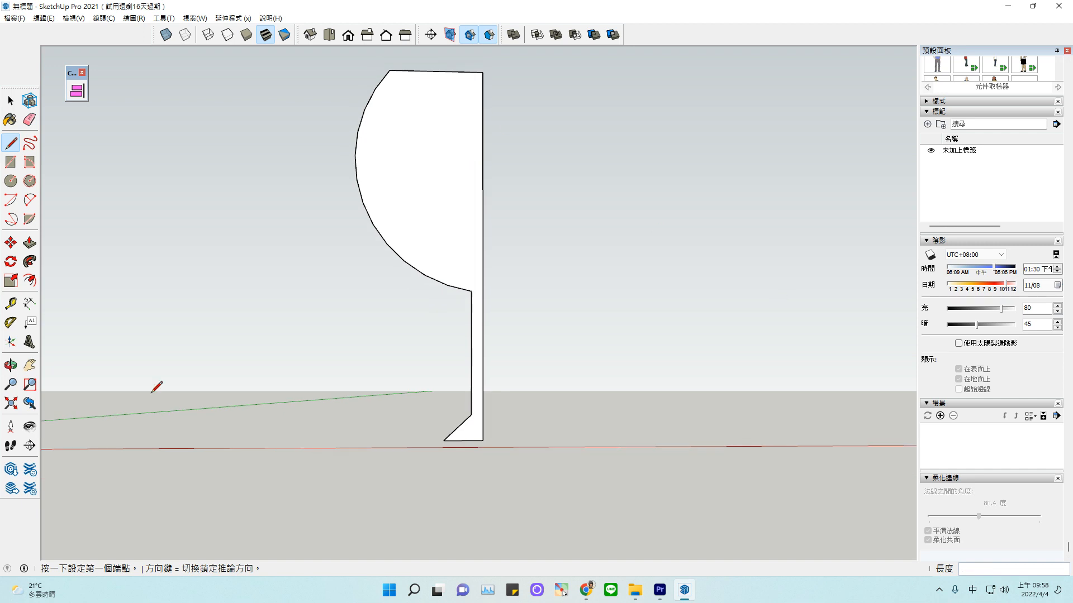
left_click(30, 366)
left_click_drag(583, 291, 572, 362)
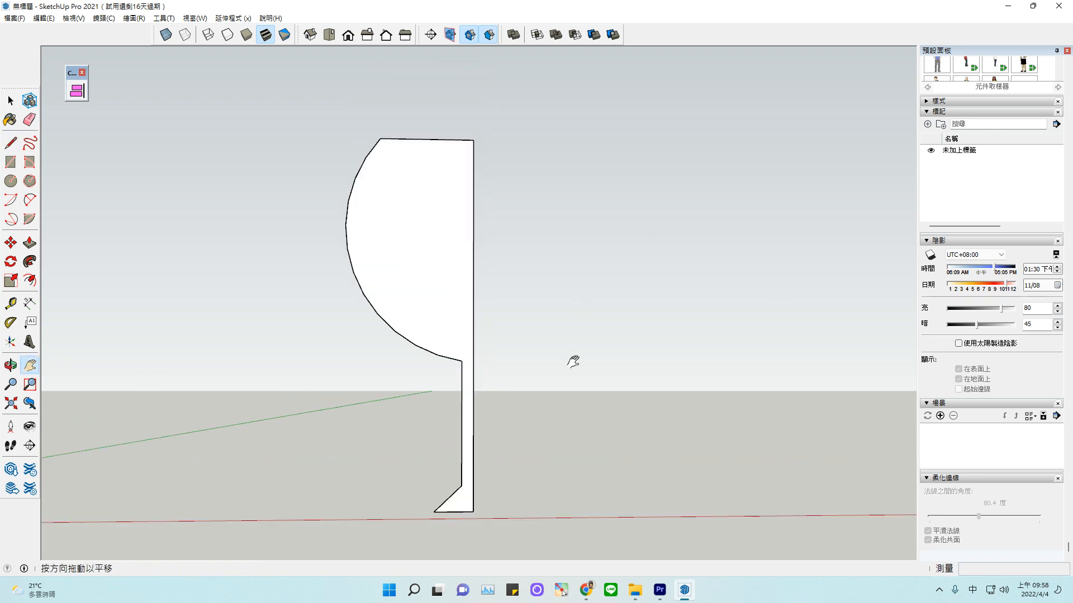
scroll(573, 362, "down", 1)
scroll(573, 362, "up", 1)
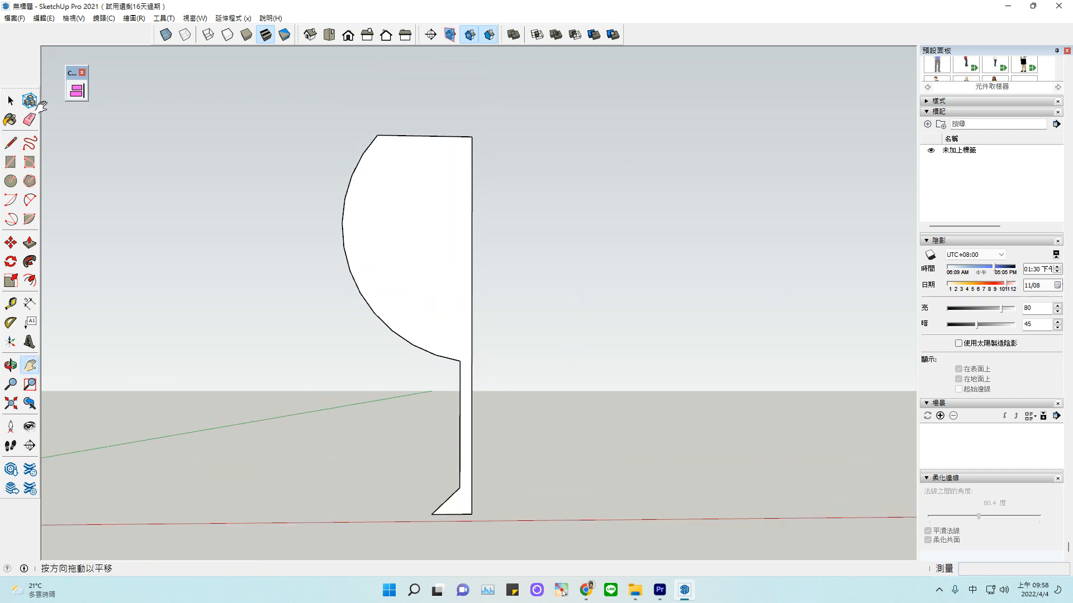
left_click(10, 100)
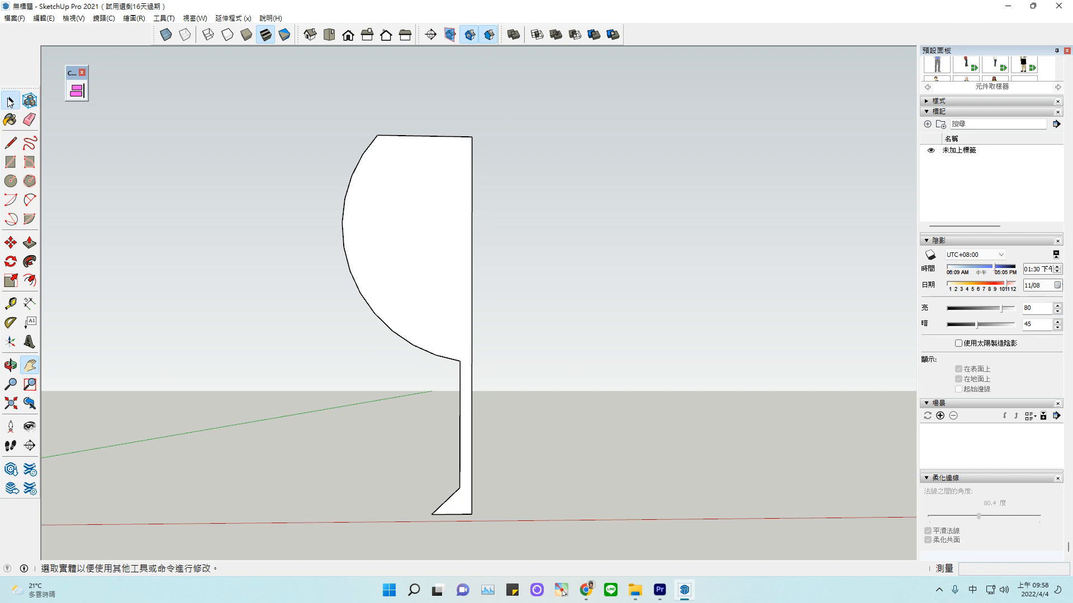
left_click(30, 280)
left_click(376, 310)
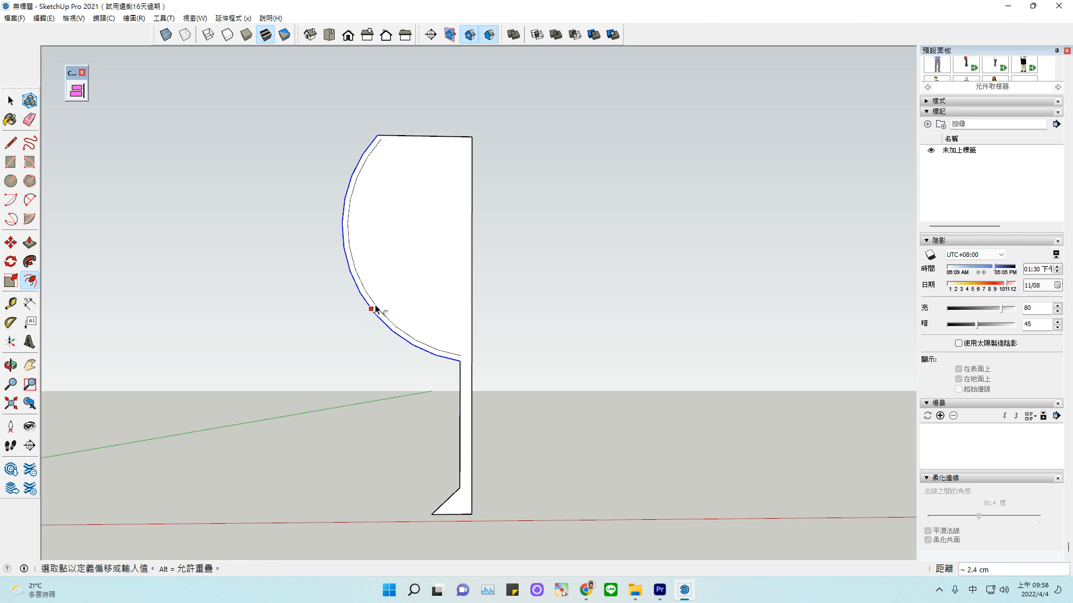
left_click(376, 308)
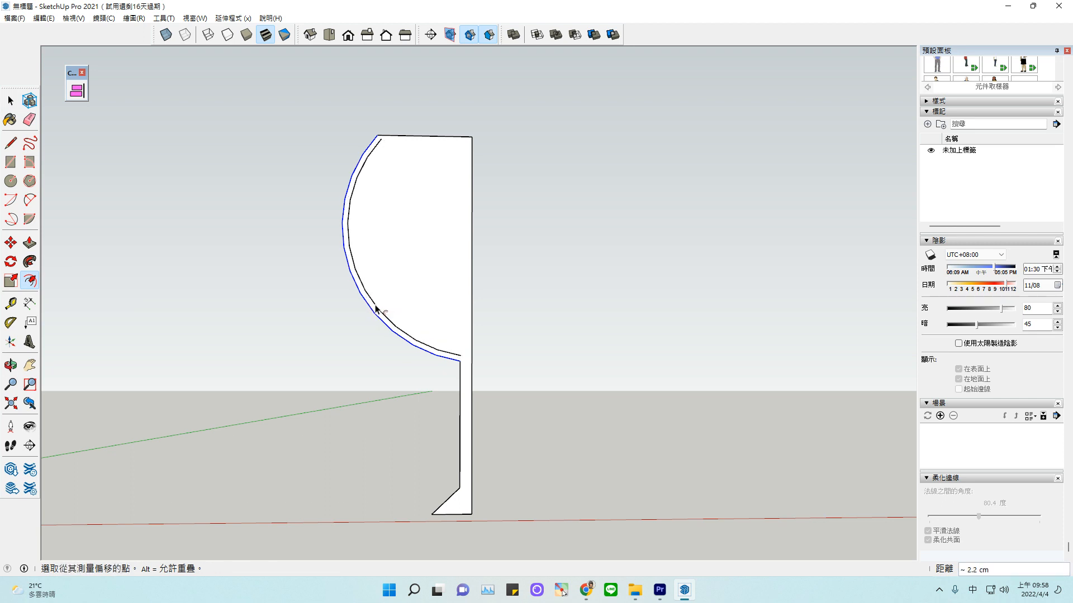
Extend the upper end of the offset arc to the profile's rim edge with a line of about 1.8 cm.
scroll(432, 190, "up", 3)
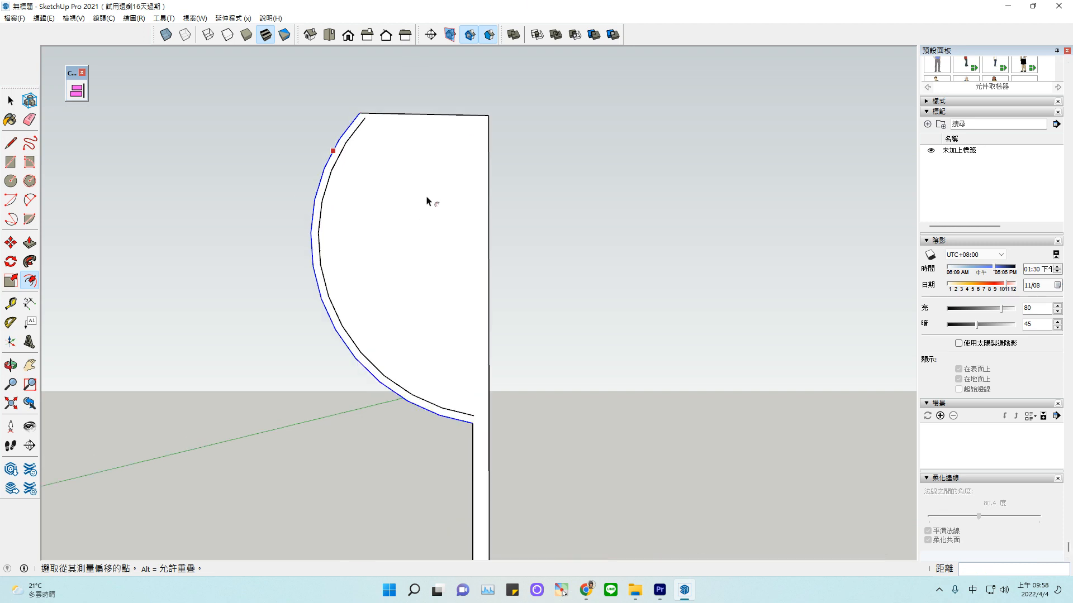
scroll(445, 178, "up", 1)
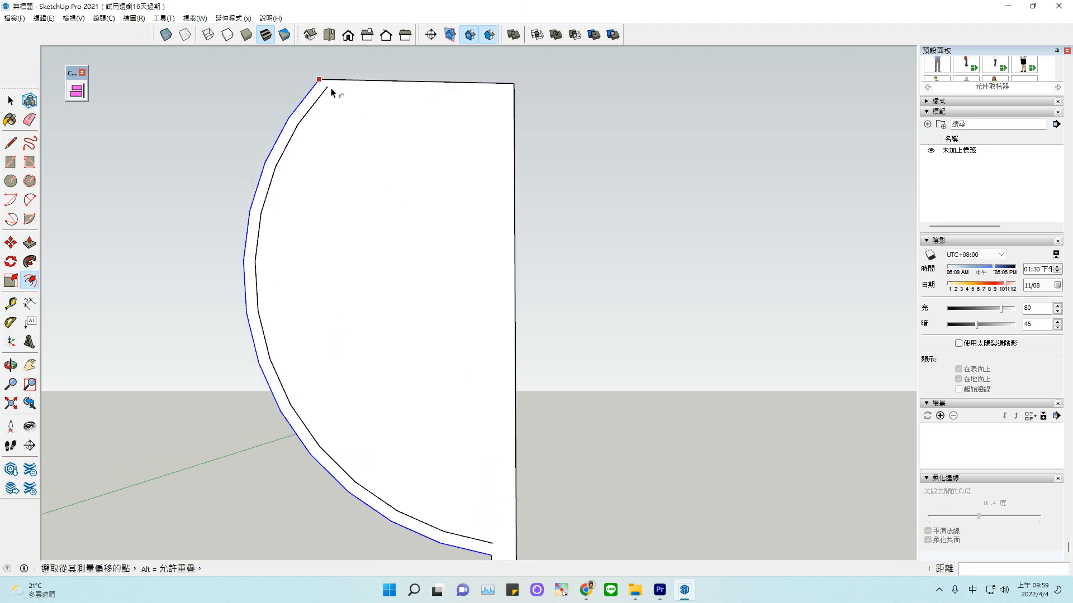
key("l")
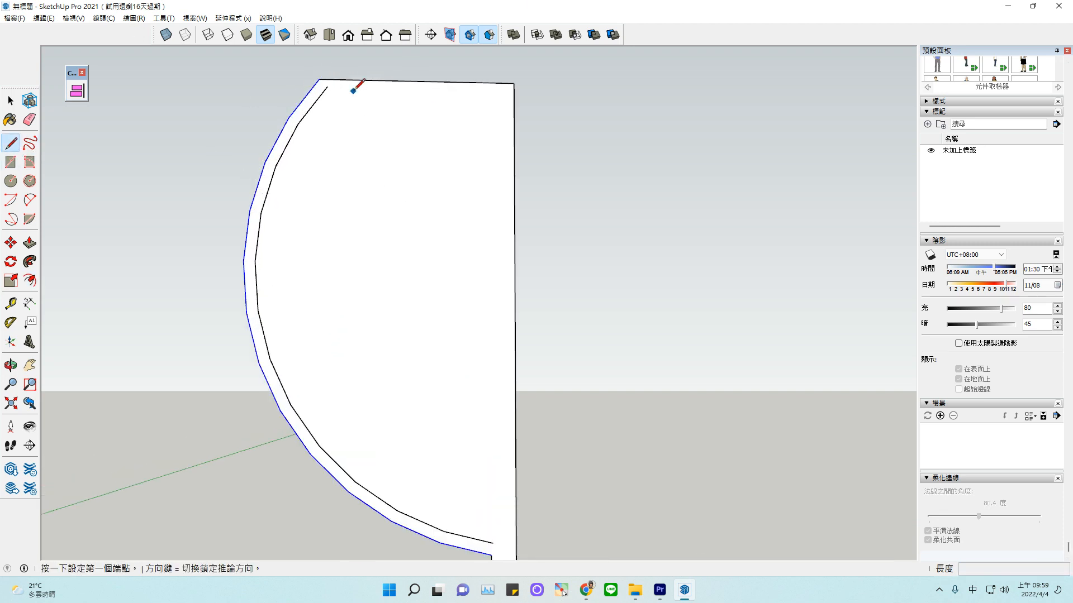
left_click(333, 79)
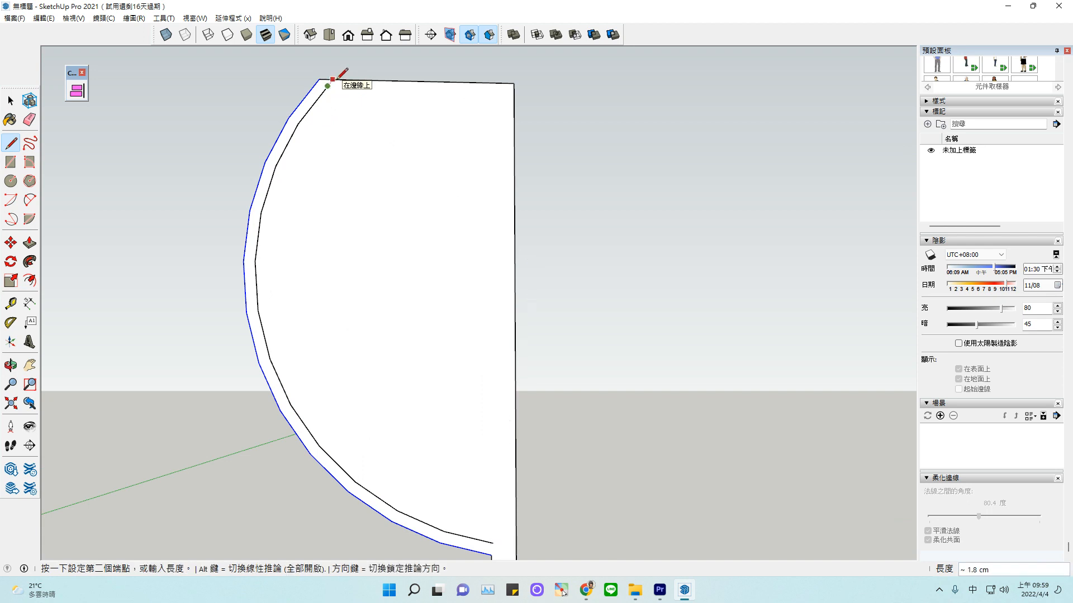
key("Escape")
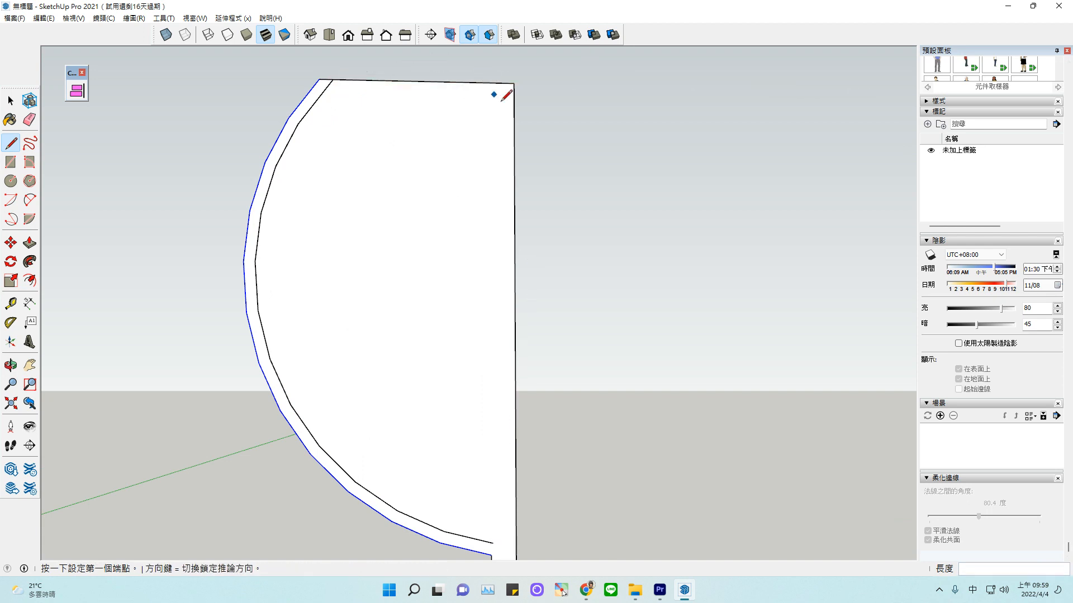
Draw a horizontal line of about 49.7 cm from the inner arc to the vertical centre line at mid-bowl height.
scroll(556, 157, "down", 2)
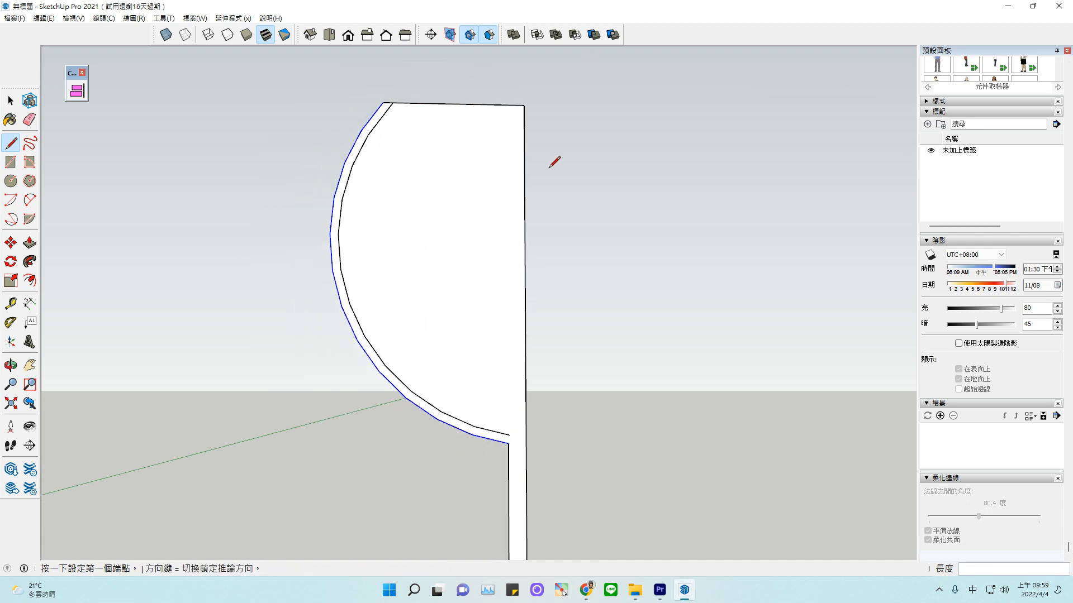
left_click(340, 269)
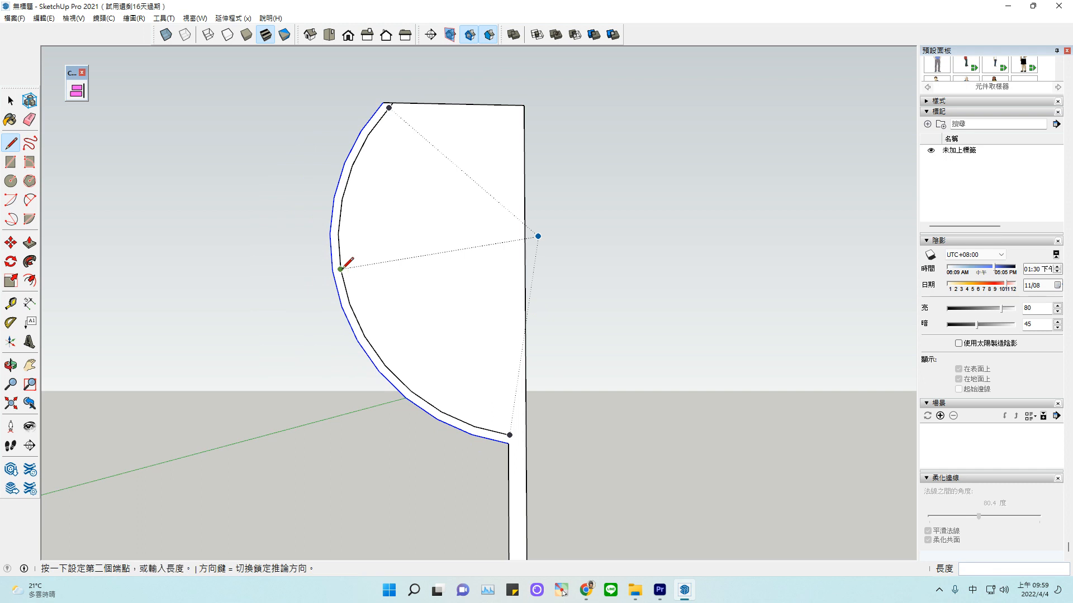
left_click(526, 270)
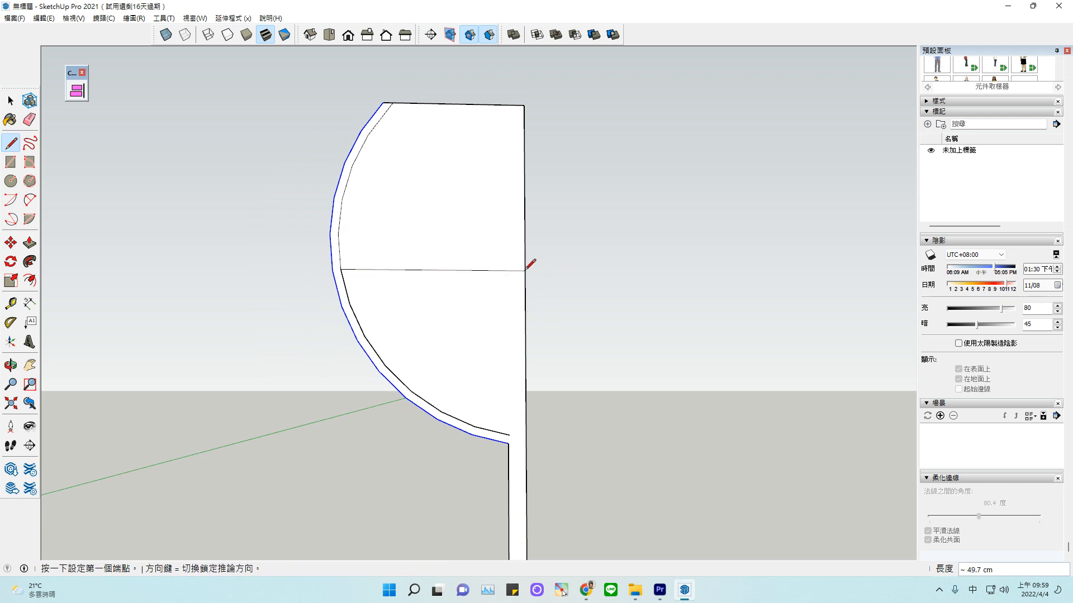
Erase the rim and centre-line edges above the horizontal line, plus the inner arc below it.
left_click(29, 119)
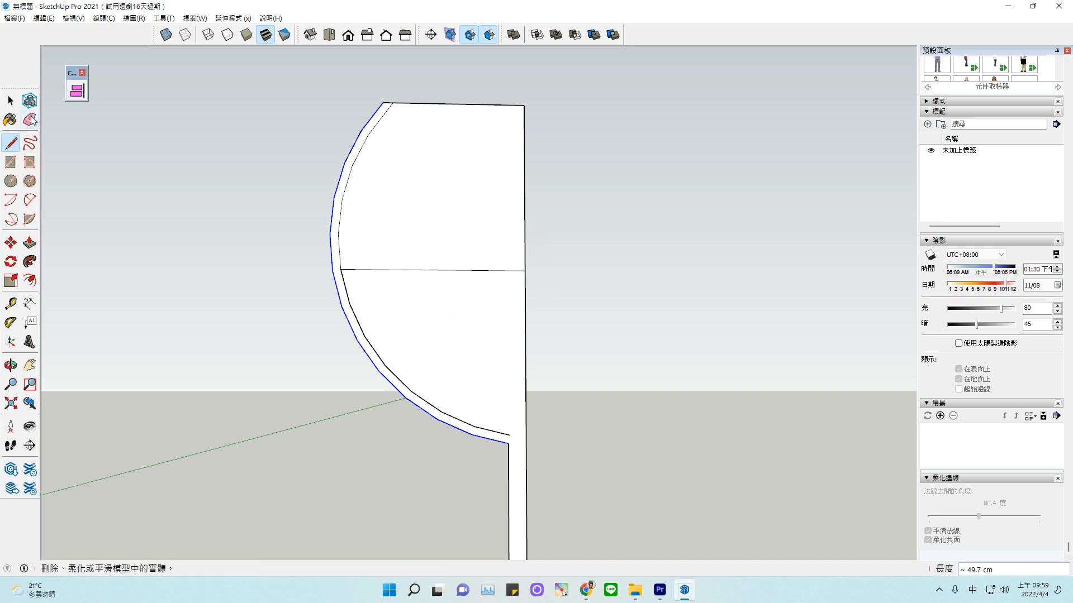
left_click_drag(529, 98, 523, 105)
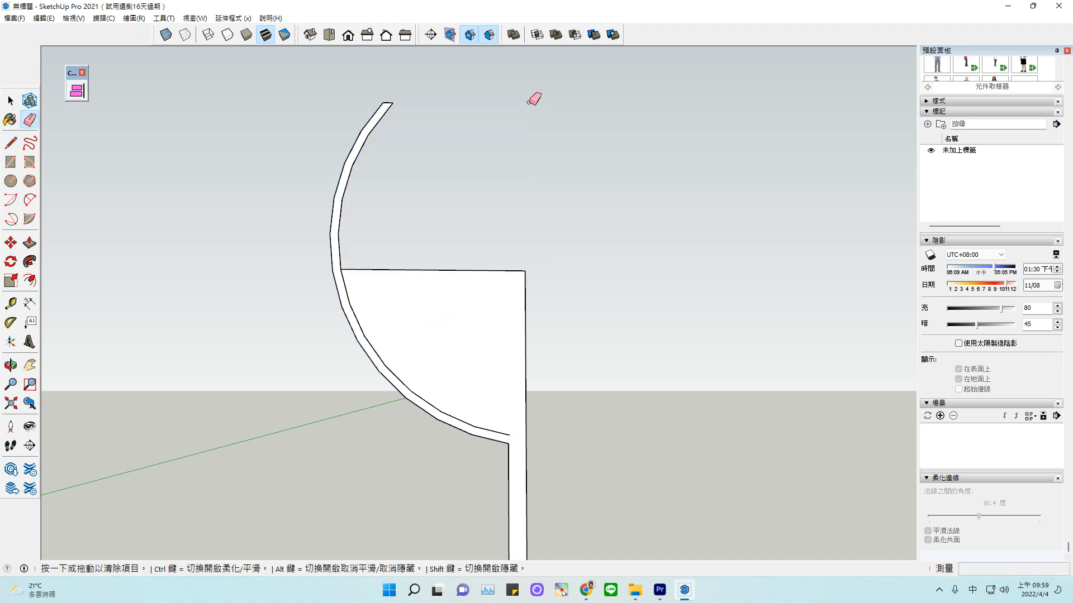
left_click(454, 418)
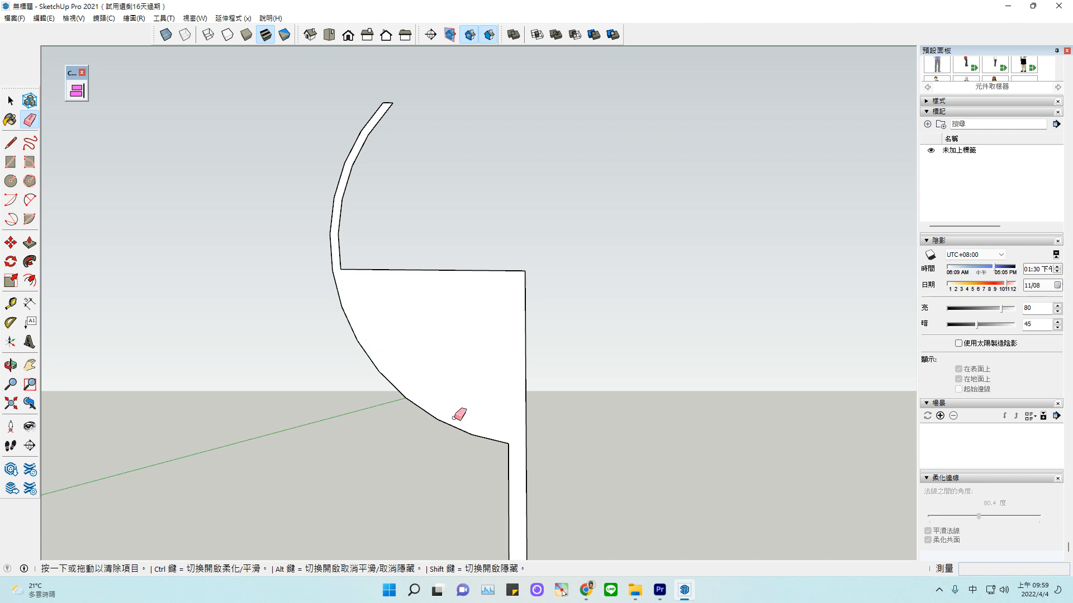
Draw a horizontal circle with a 15.8 cm radius centred on the lower end of the profile's centre line.
scroll(484, 319, "down", 4)
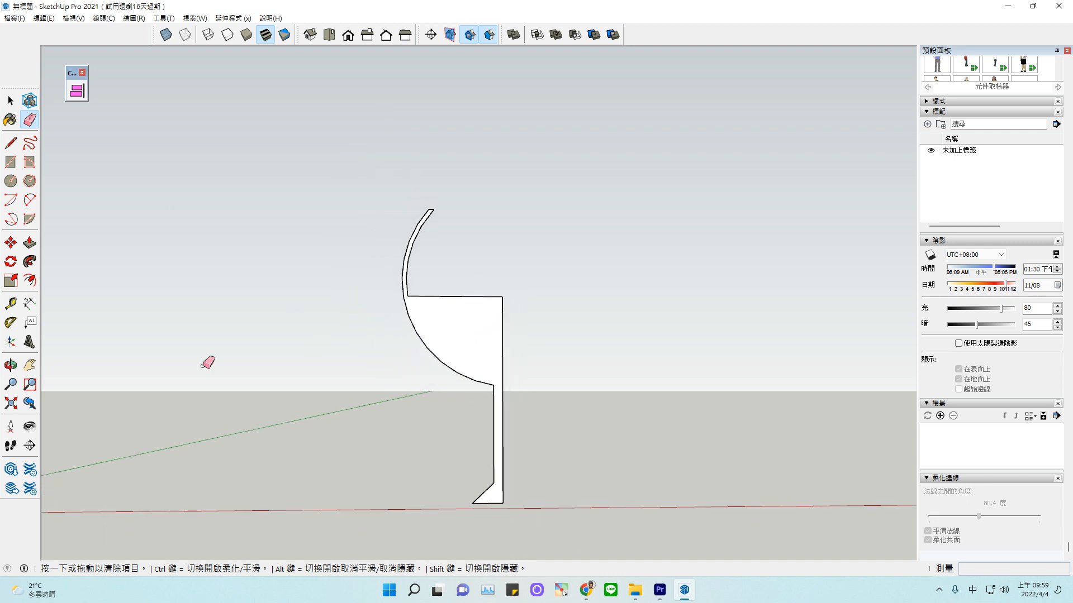
left_click(10, 365)
left_click_drag(625, 546, 509, 505)
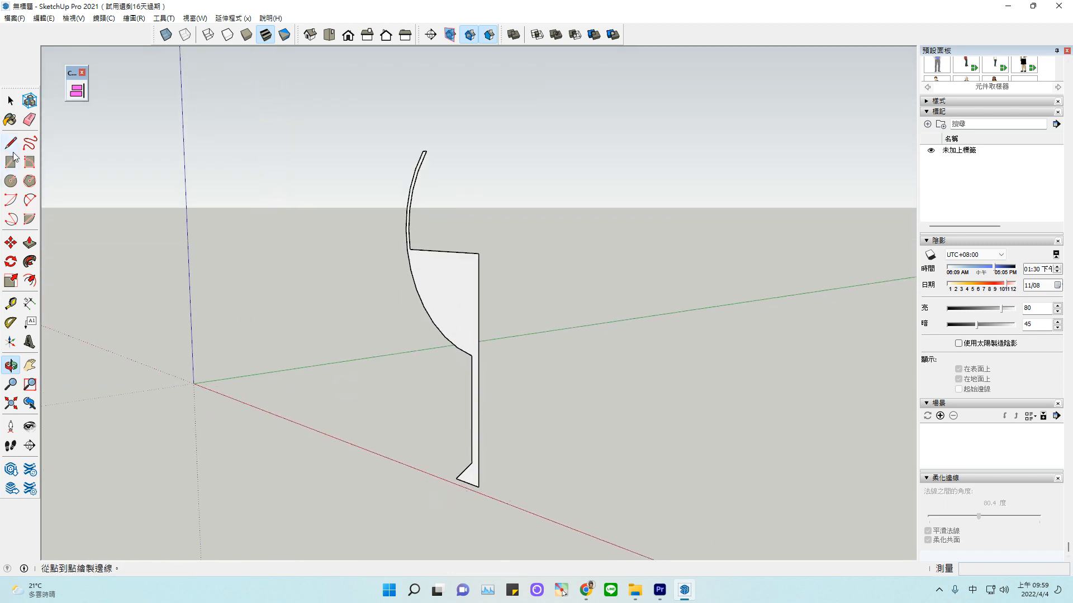
left_click(11, 182)
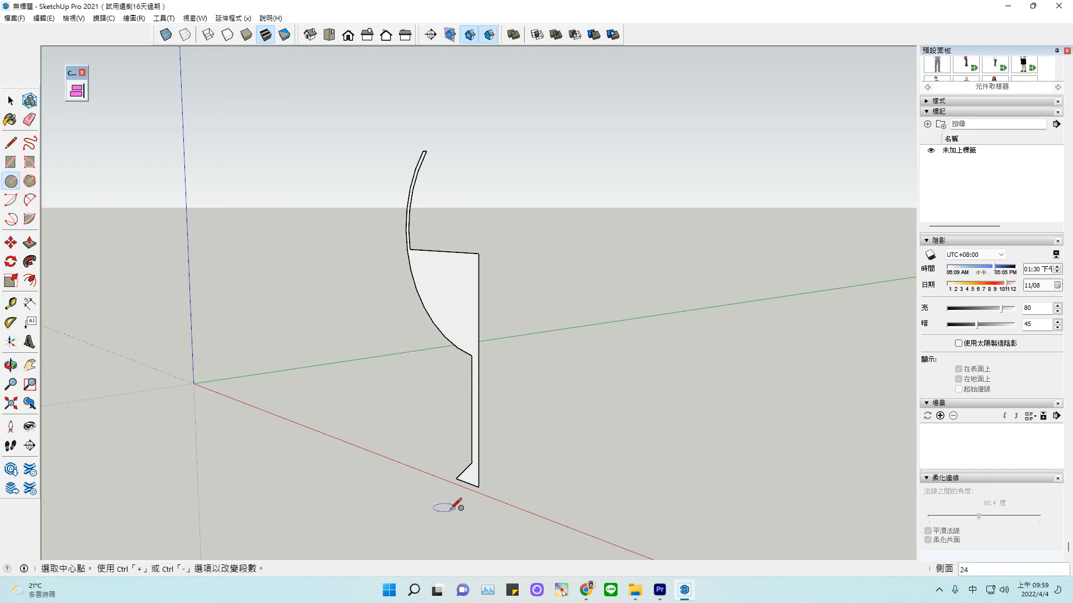
left_click(478, 487)
type("15.8")
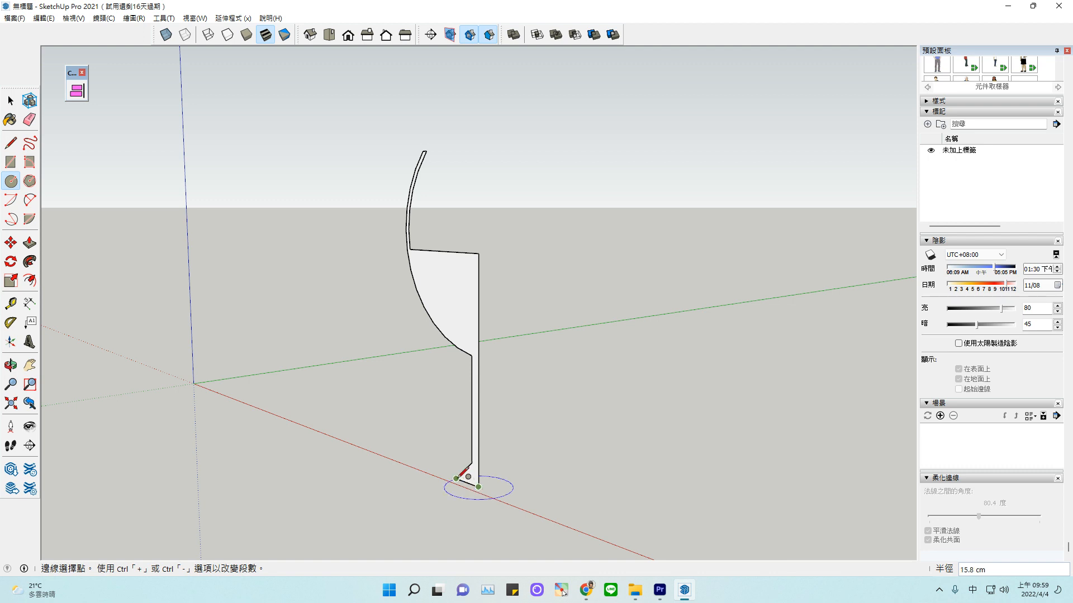
key("Return")
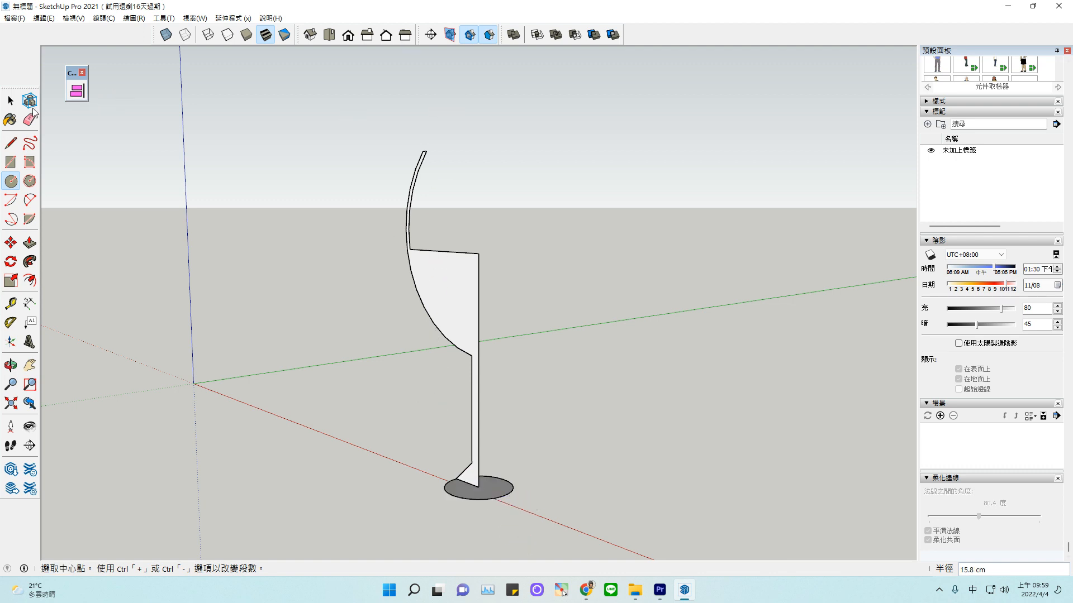
Select the base circle as the path and sweep the goblet profile around it with Follow Me.
key("space")
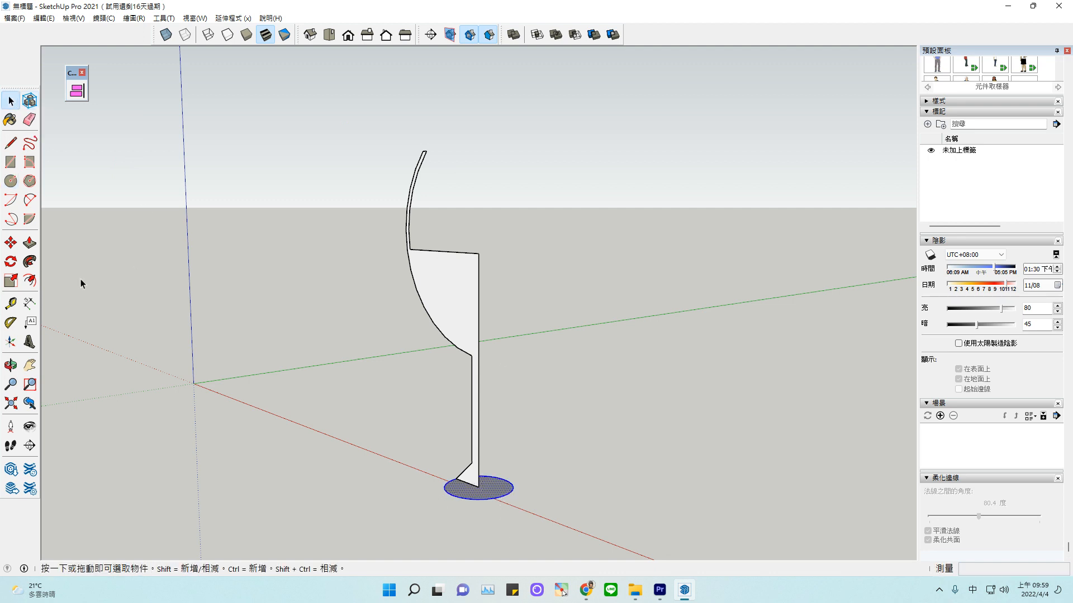
left_click(30, 260)
left_click(447, 284)
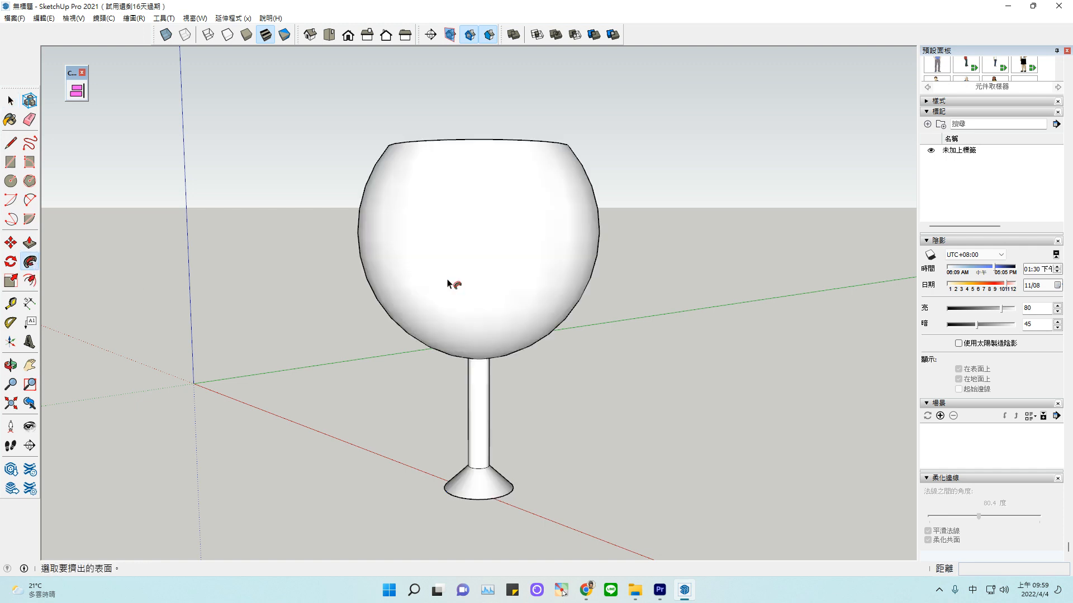
Check the goblet's inner structure in wireframe display, then return it to the shaded style.
left_click(11, 366)
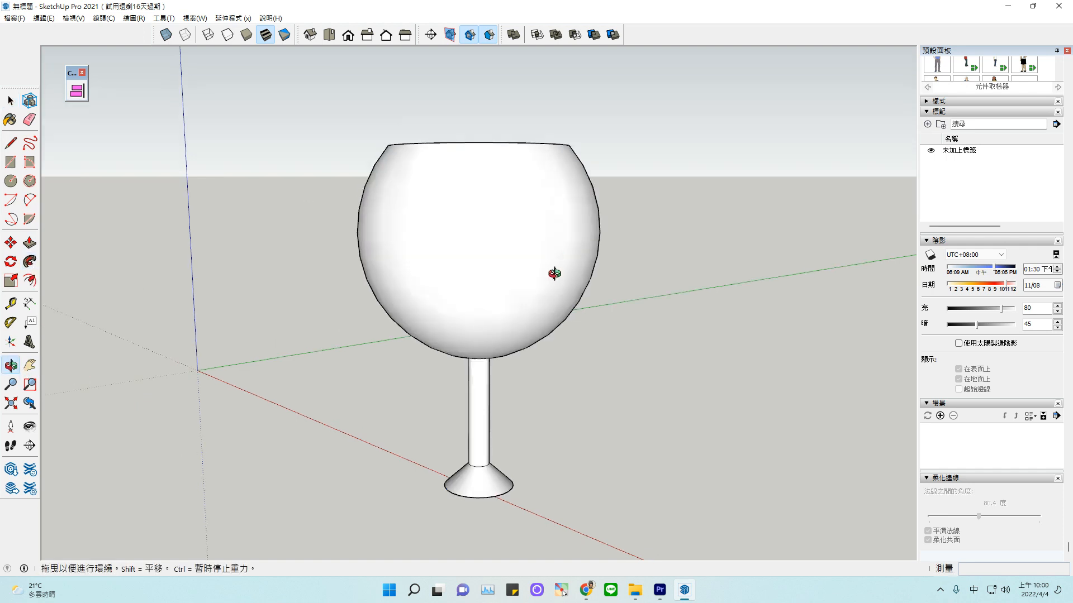
left_click_drag(557, 273, 601, 275)
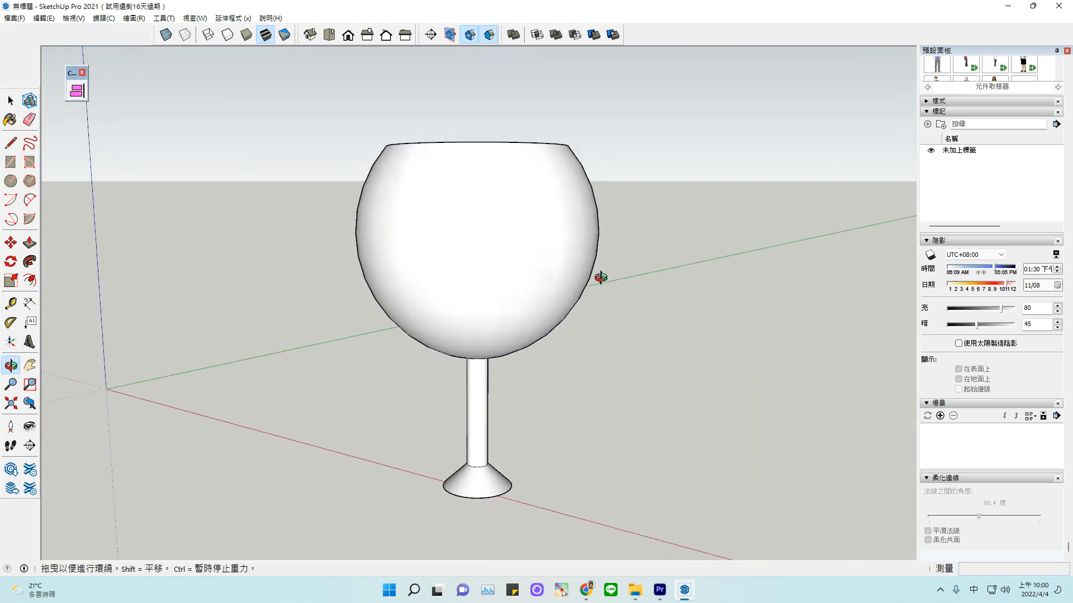
left_click(210, 37)
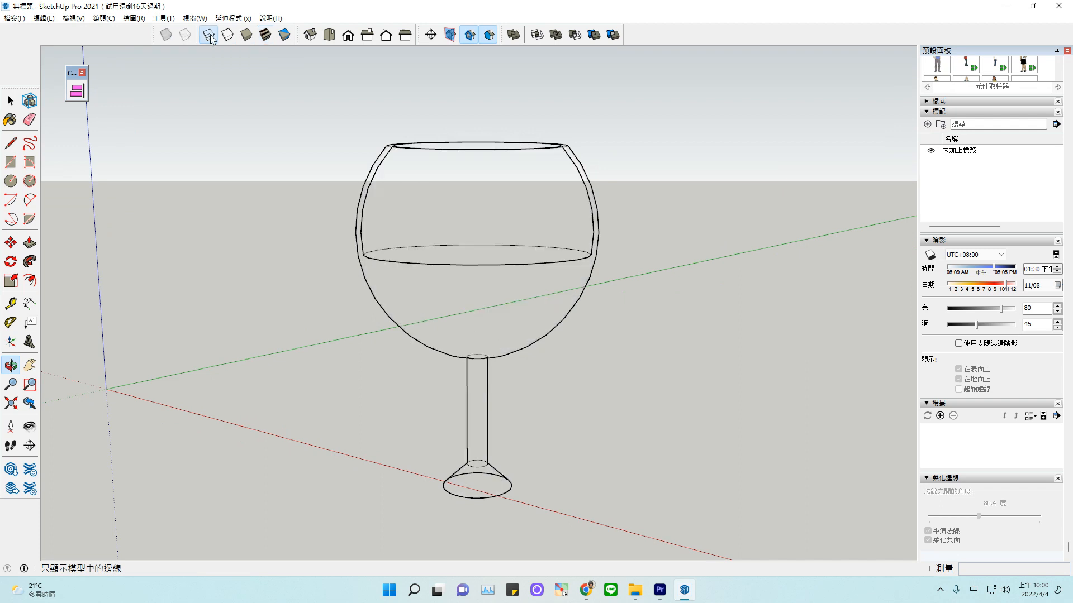
left_click(247, 37)
key("space")
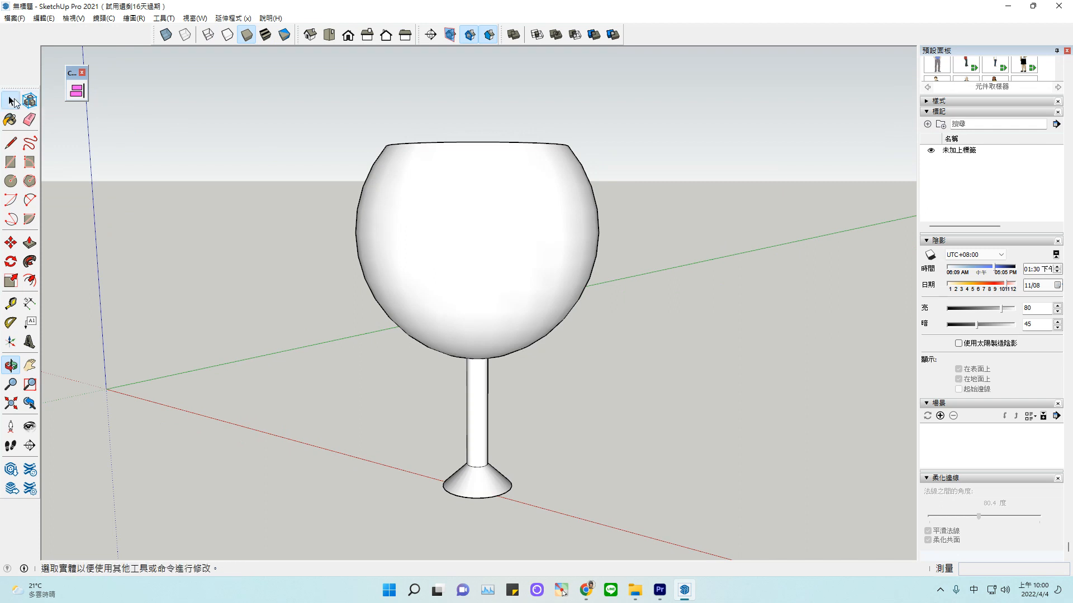
Select the entire goblet and delete it to empty the model.
scroll(273, 385, "down", 2)
scroll(273, 381, "down", 1)
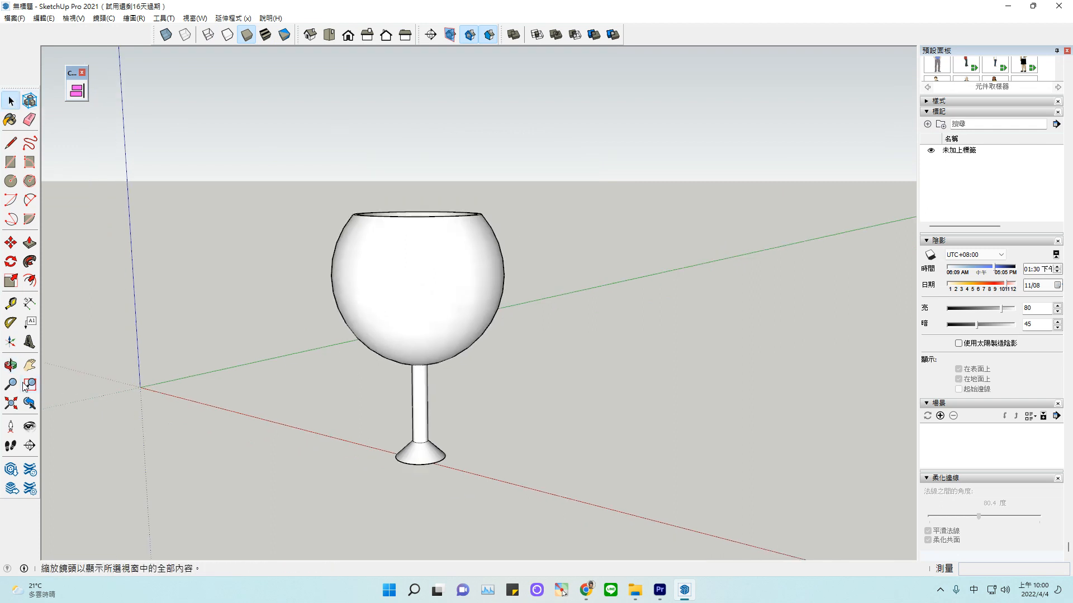
left_click(11, 366)
left_click_drag(335, 346, 469, 448)
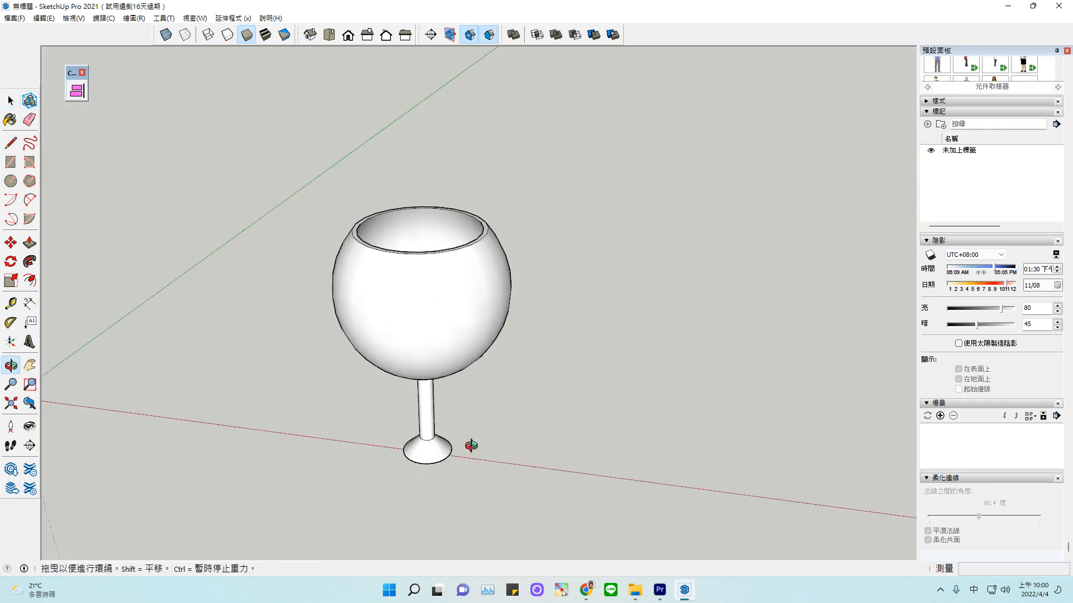
left_click(11, 102)
left_click_drag(321, 159, 703, 528)
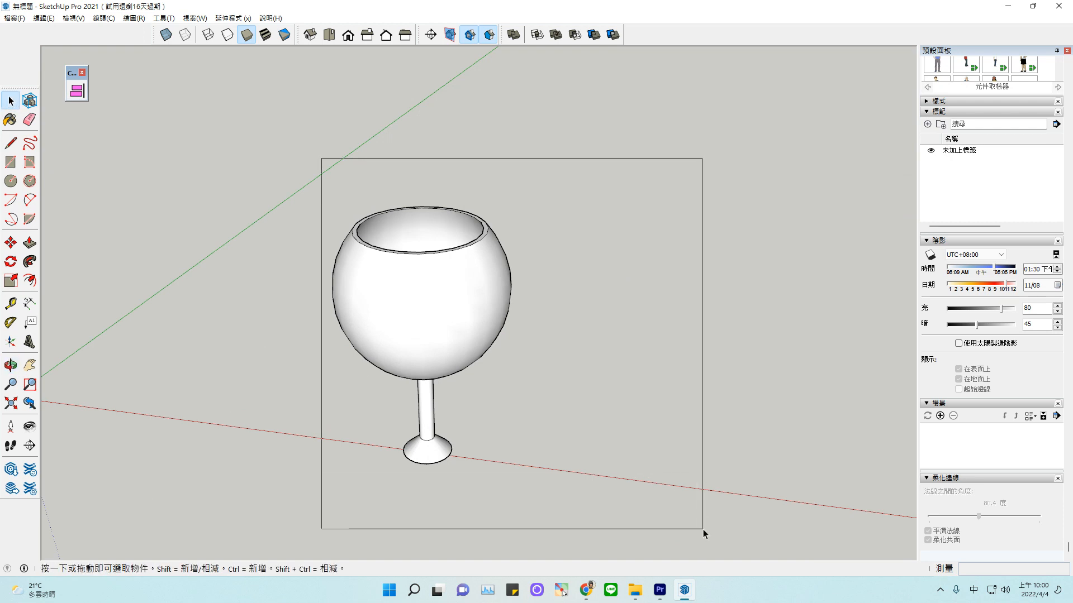
key("Delete")
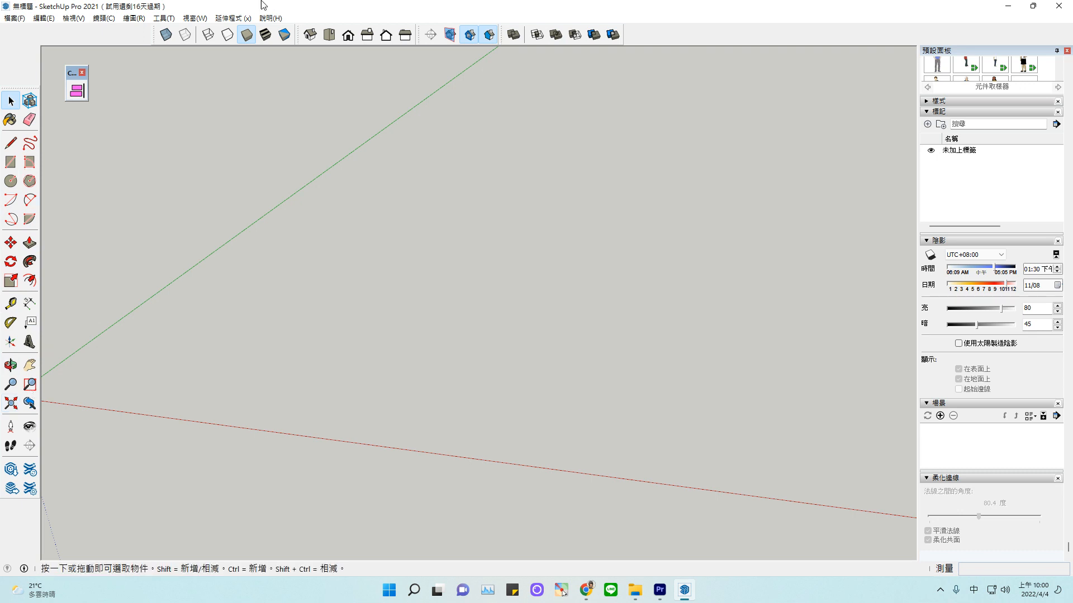
In top view, draw an arc from the origin along the red axis with a 50 cm chord and a 30 cm bulge.
left_click(29, 366)
left_click_drag(232, 404, 419, 420)
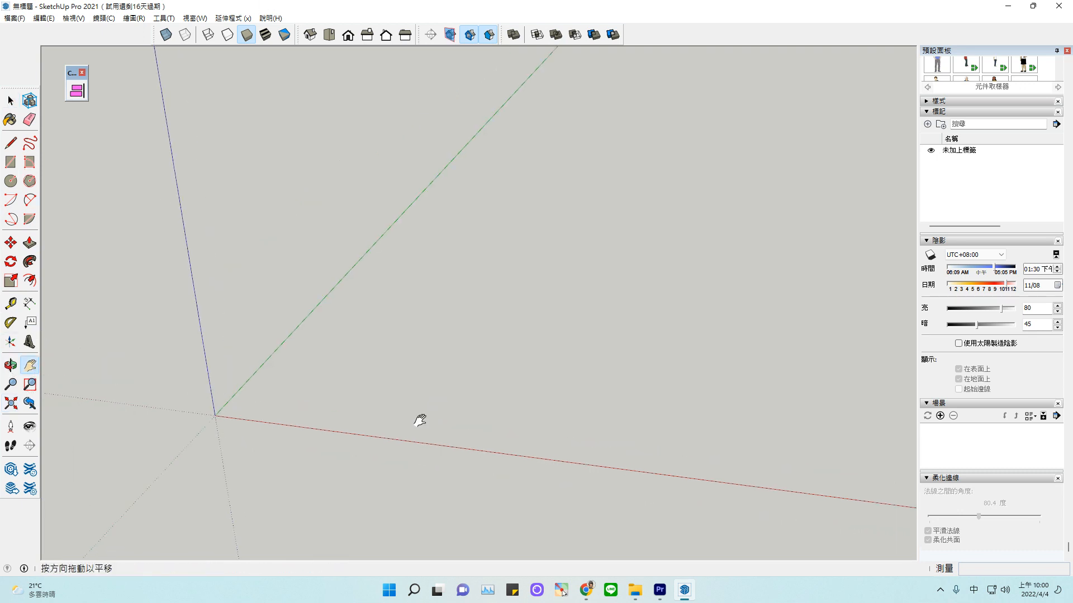
left_click(329, 35)
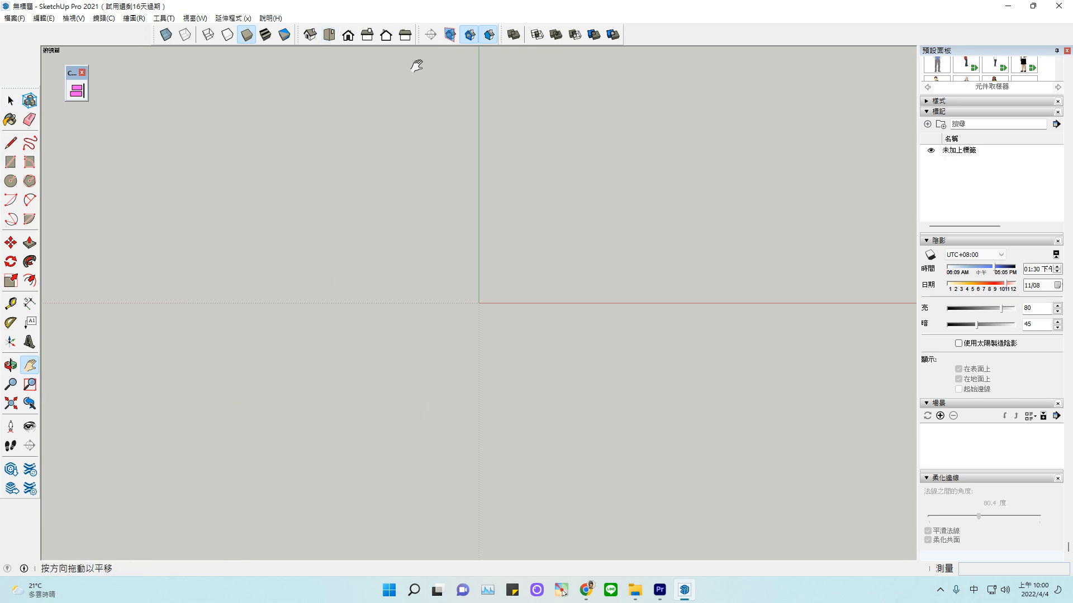
left_click_drag(532, 168, 249, 251)
scroll(553, 377, "up", 1)
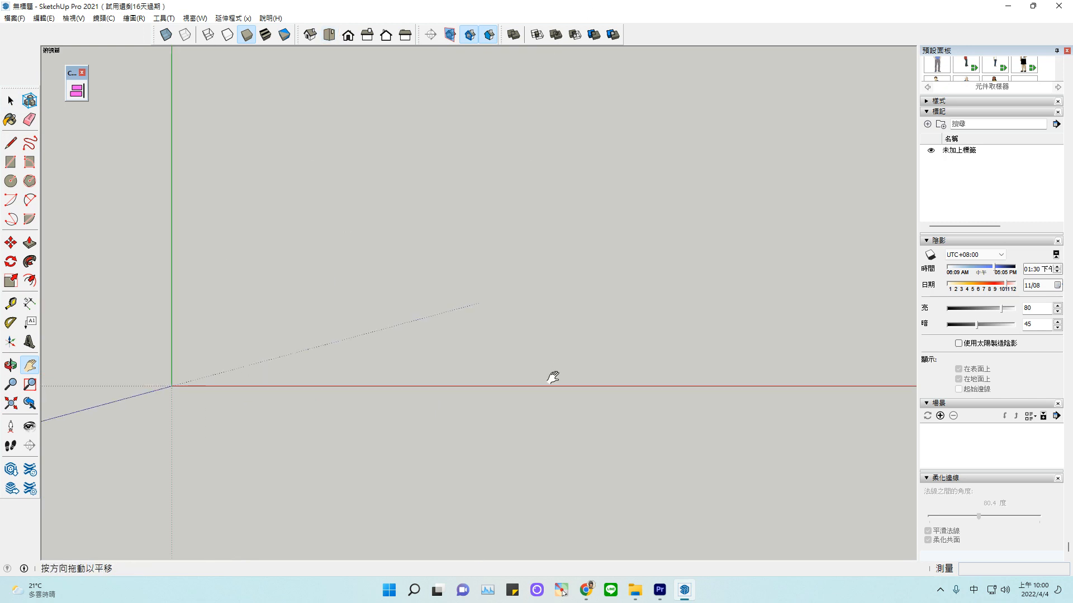
scroll(553, 378, "up", 1)
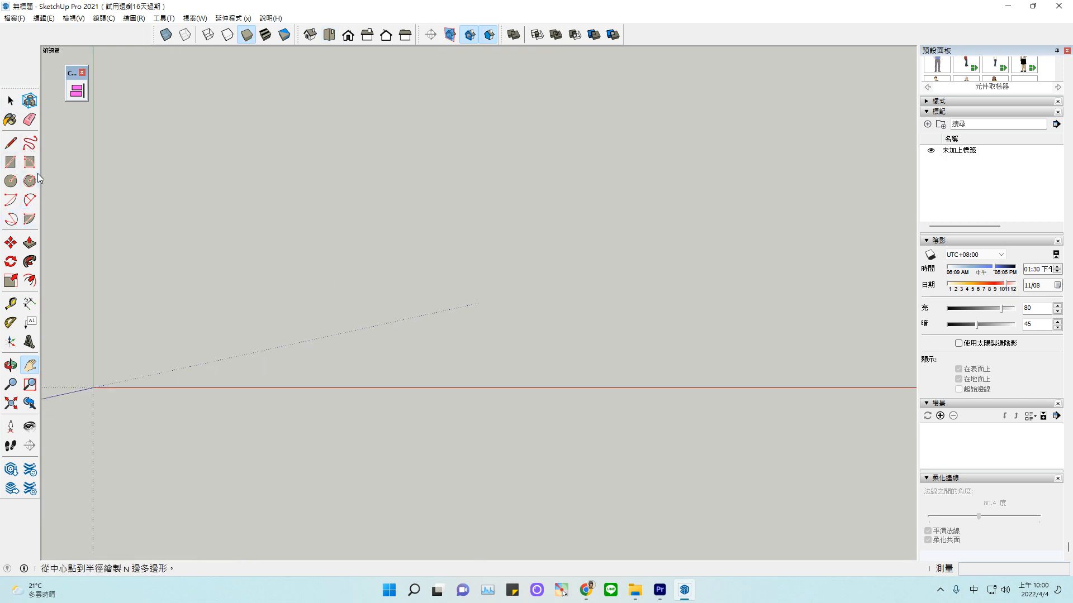
left_click(30, 200)
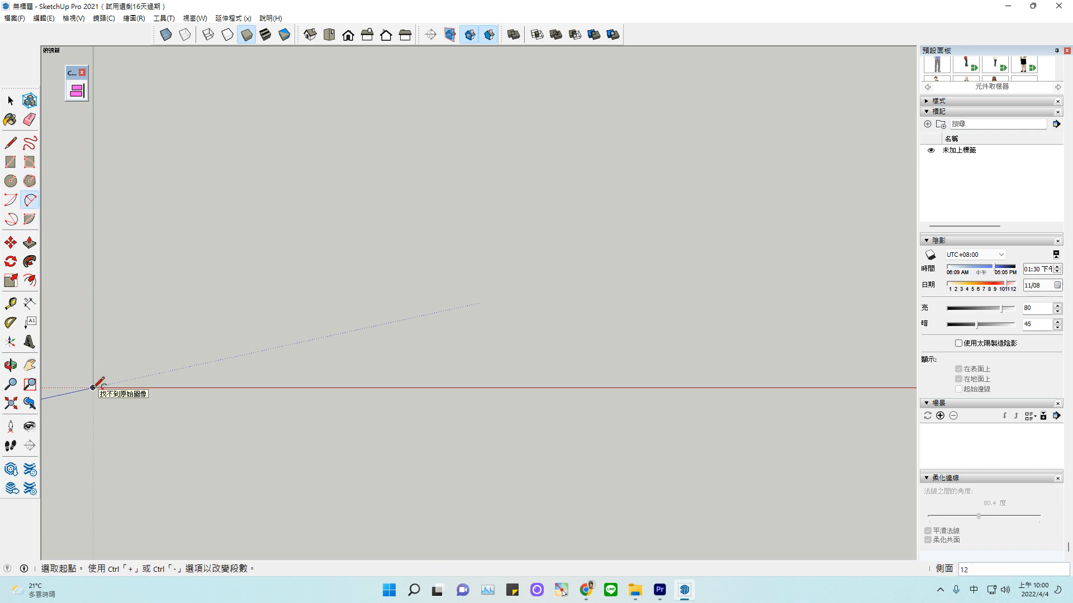
left_click(93, 387)
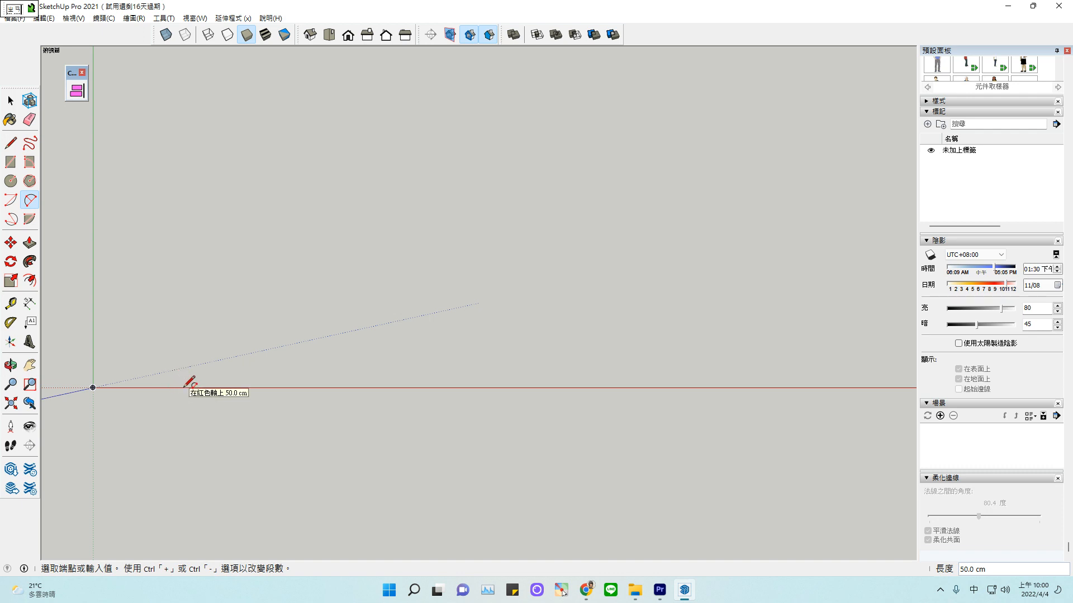
left_click(186, 387)
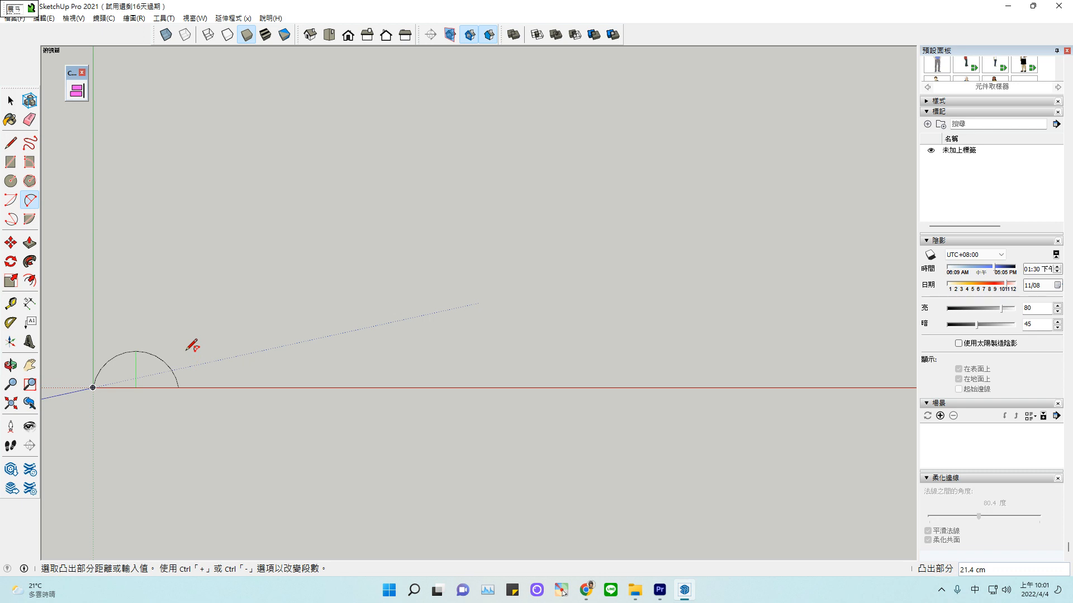
key("shift")
type("303")
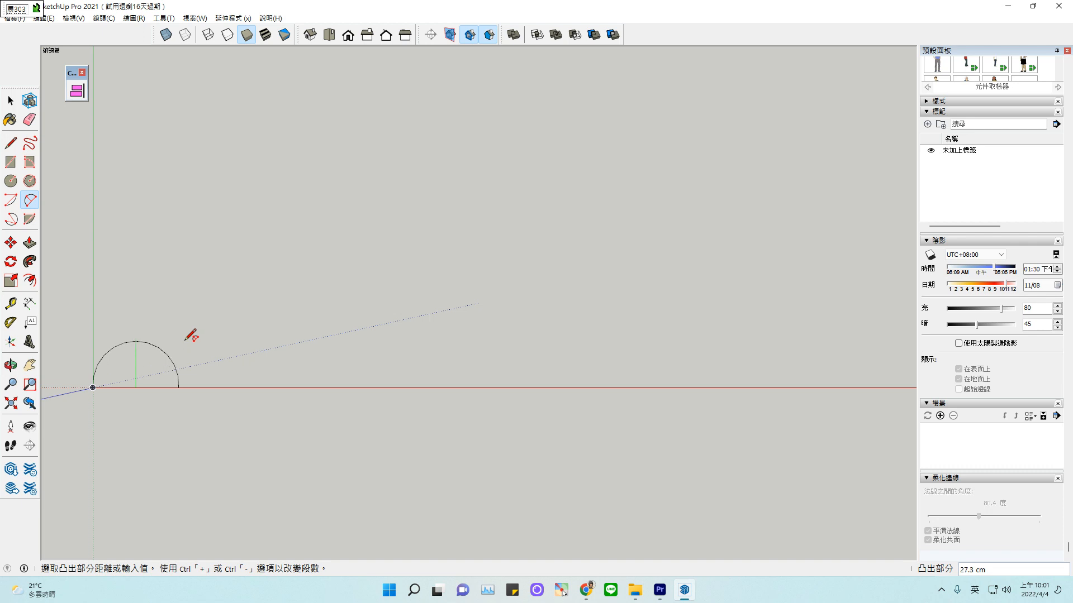
type("30")
key("Return")
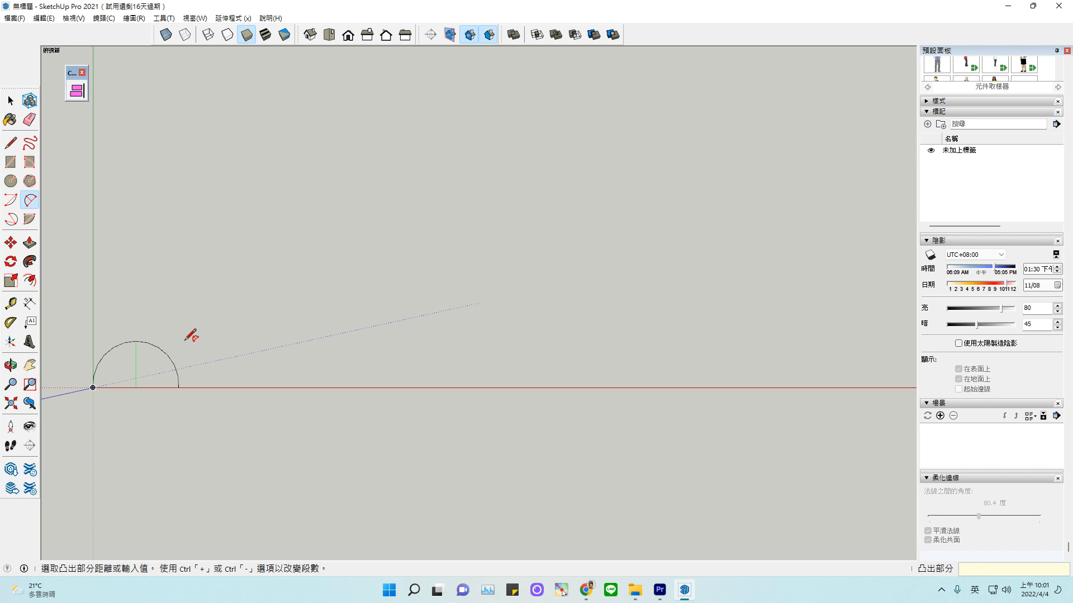
key("Return")
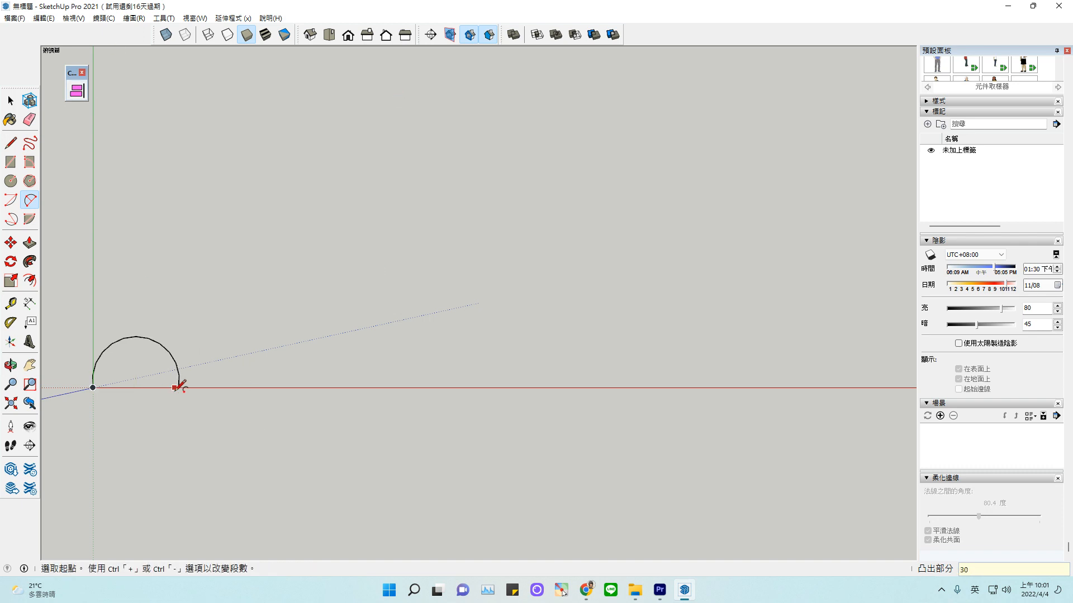
Draw a second arc from the first arc's end along the red axis, 50 cm chord and 30 cm bulge on the opposite side.
left_click(30, 200)
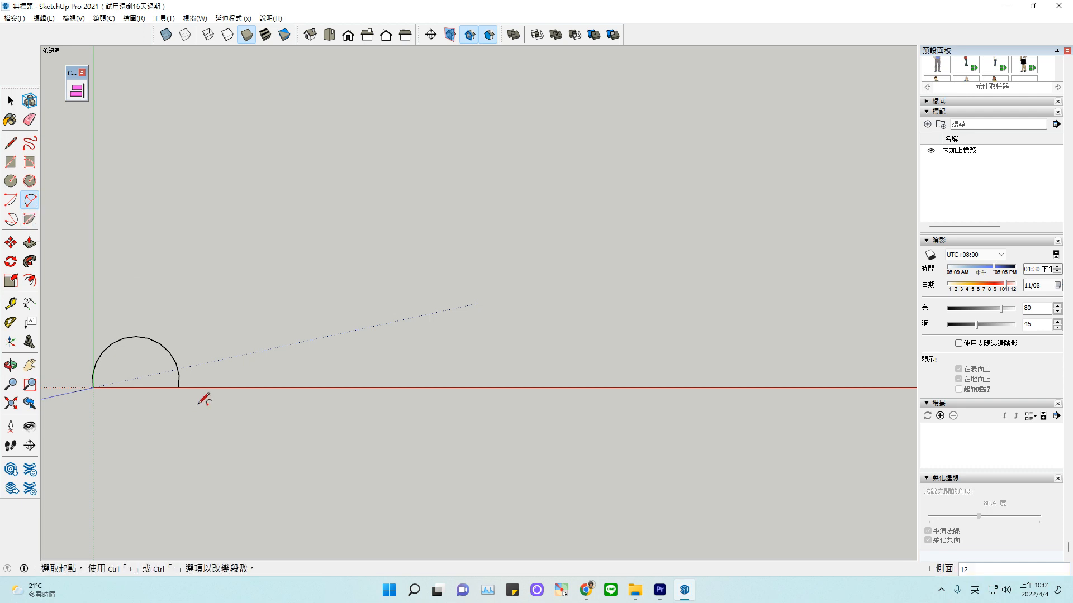
left_click(178, 386)
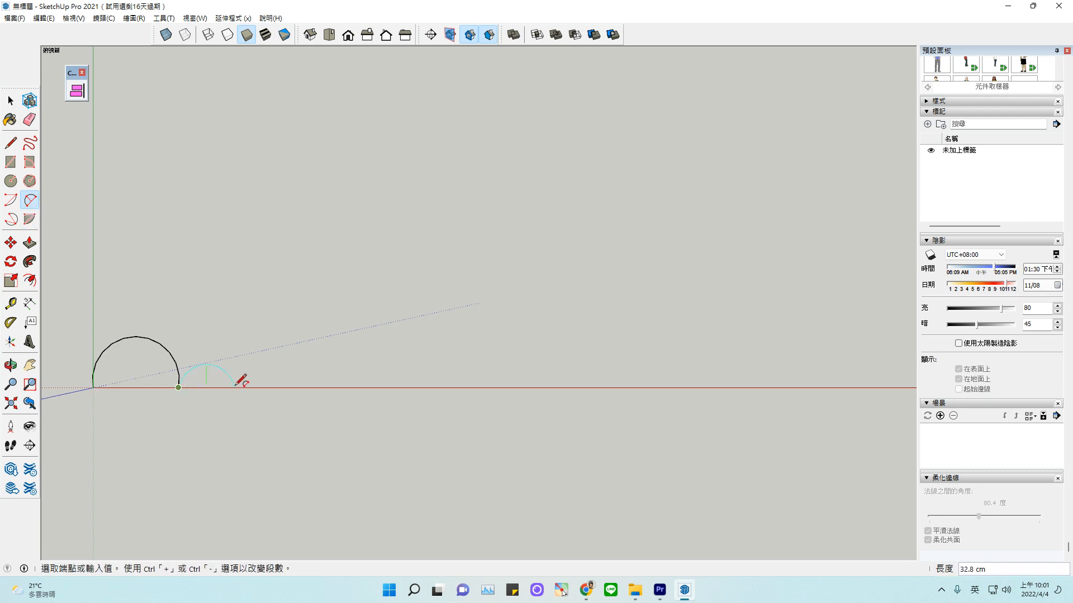
type("5.")
type("0")
key("Return")
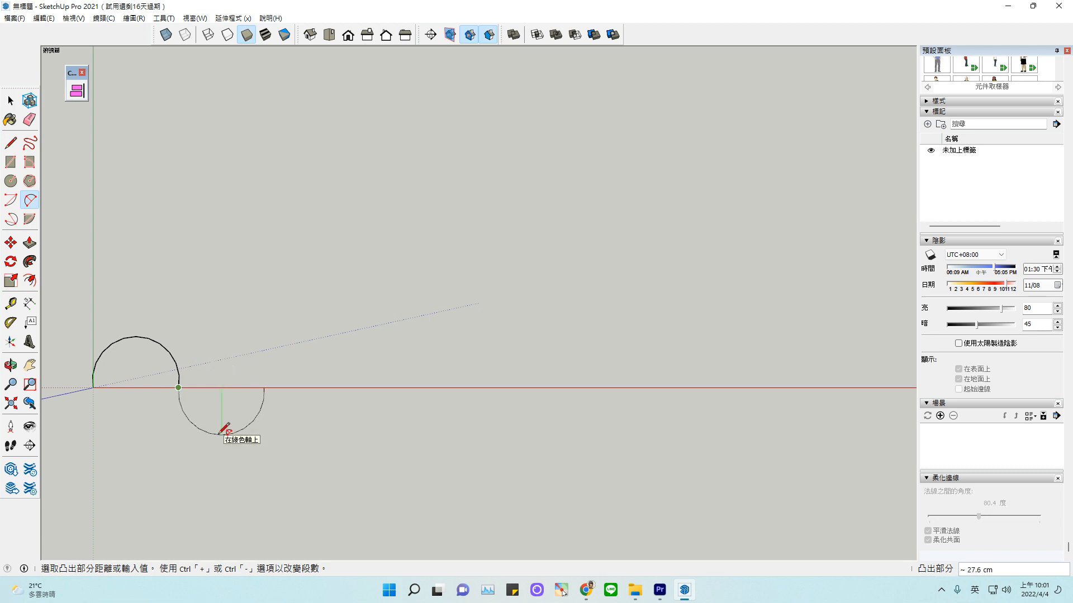
type("30")
key("Return")
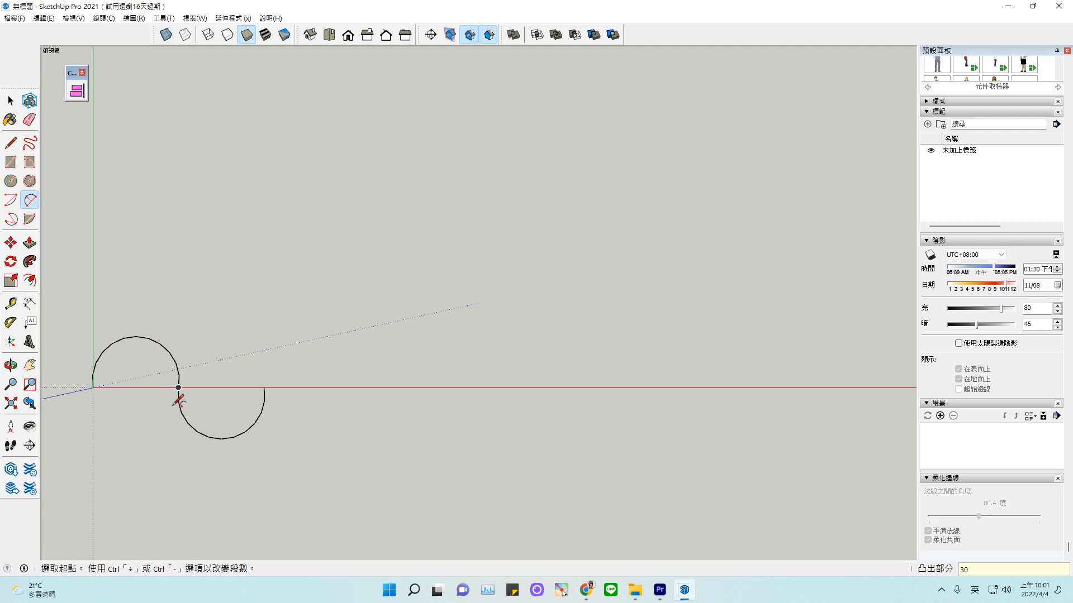
Select both arcs and copy them end to end along the red axis at 100 cm spacing, using a 5x array.
key("space")
key("h")
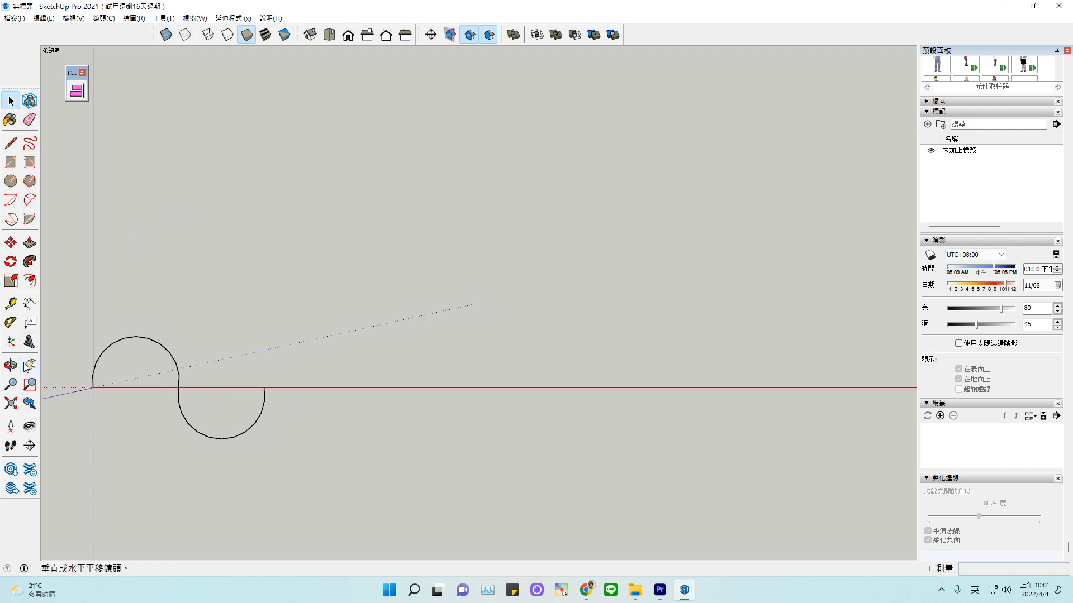
left_click_drag(118, 367, 193, 342)
key("space")
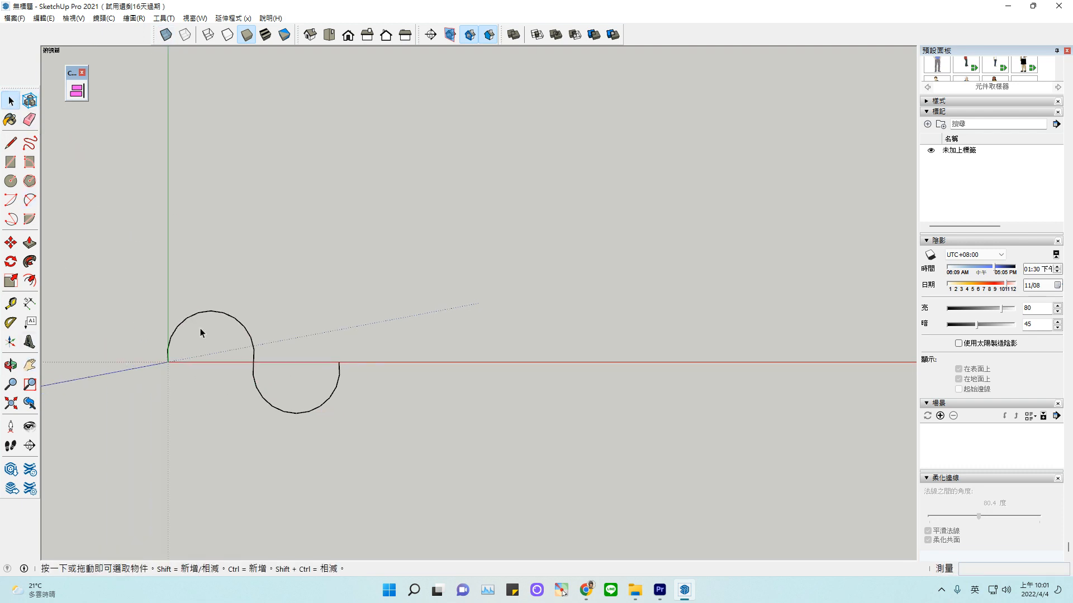
left_click_drag(142, 256, 397, 481)
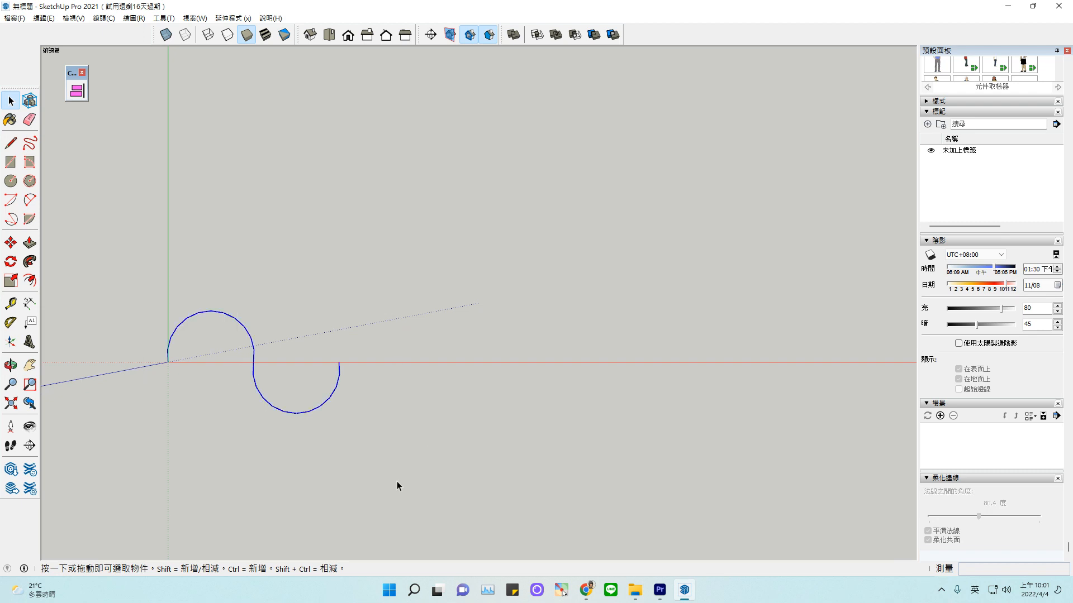
left_click(11, 242)
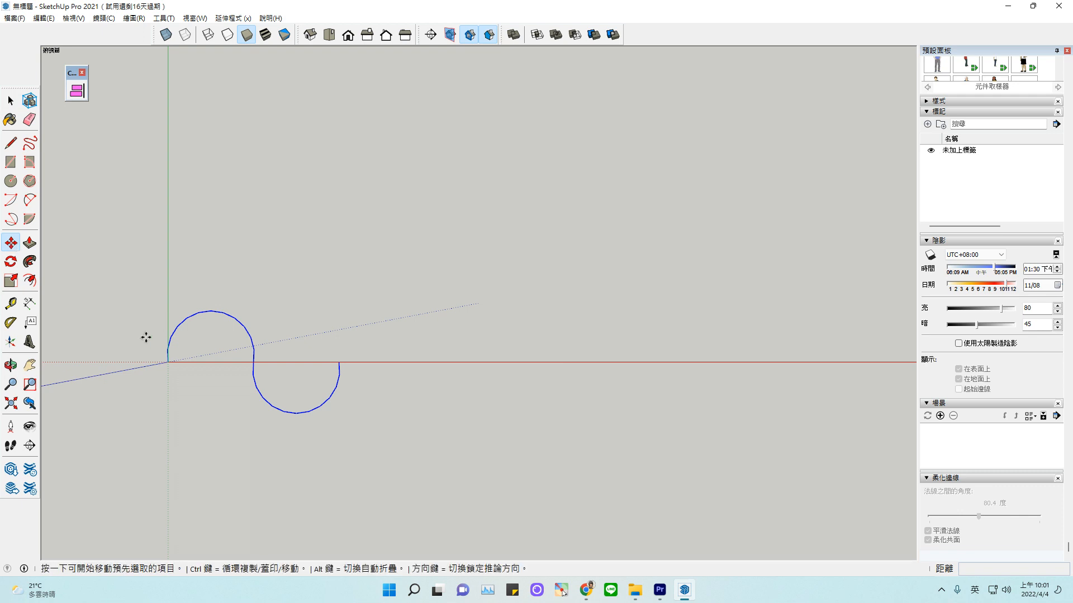
key("ctrl")
left_click(168, 362)
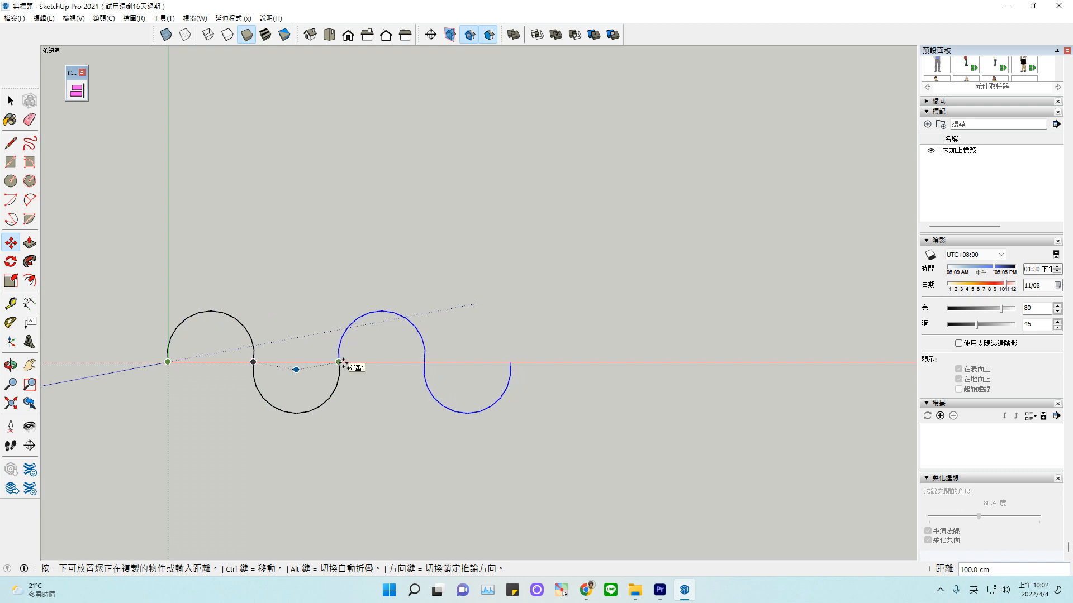
left_click(343, 362)
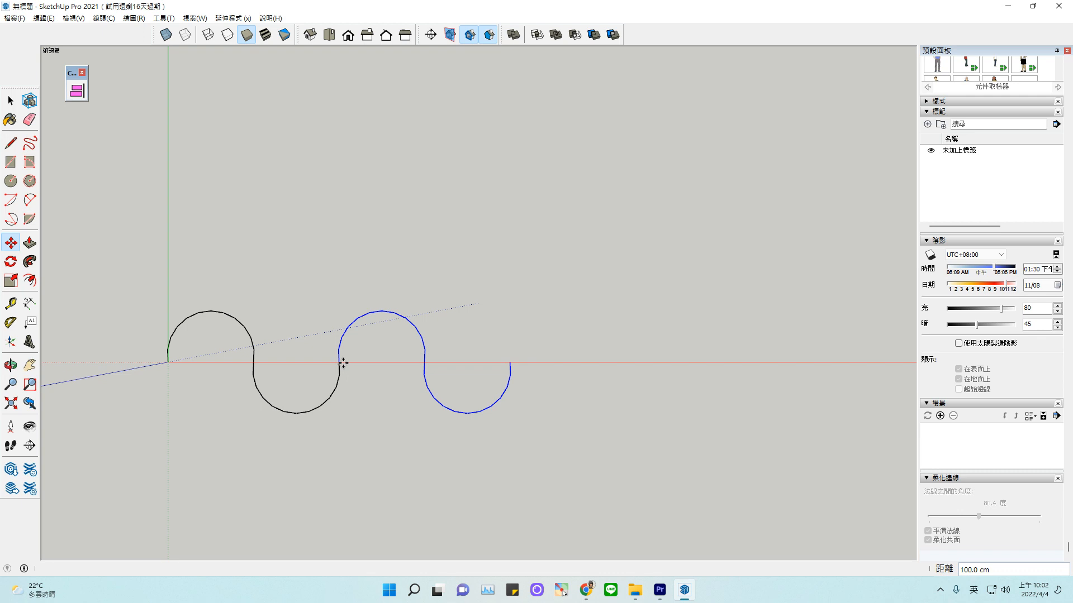
type("5x")
key("Return")
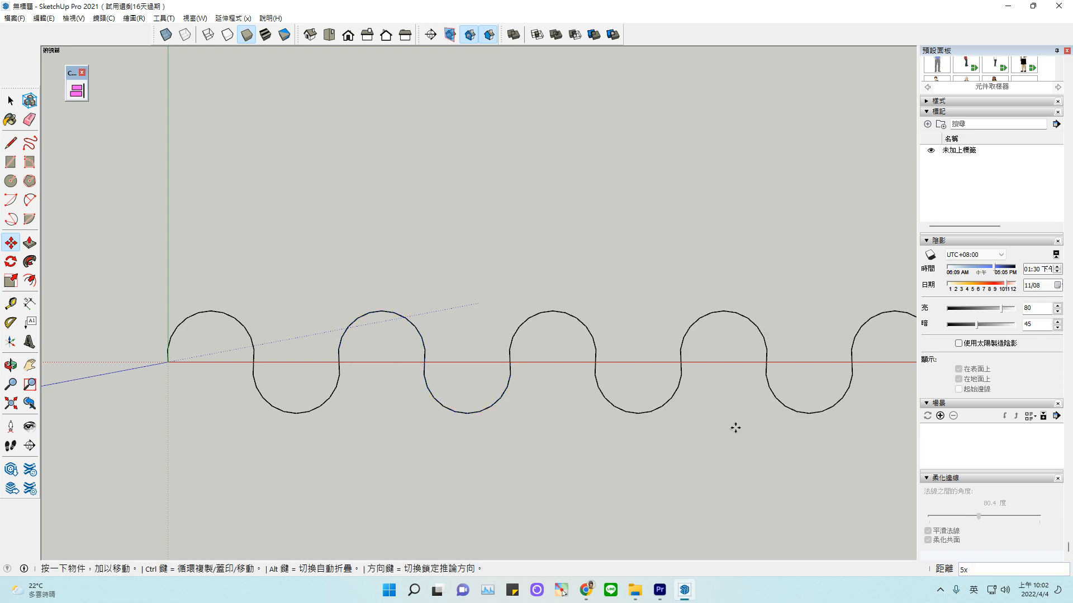
Close the wavy curve with straight lines: about 165.7 cm down from the origin, 600 cm along the red axis, and up to the curve's end.
scroll(735, 427, "down", 3)
scroll(735, 428, "down", 1)
left_click(30, 365)
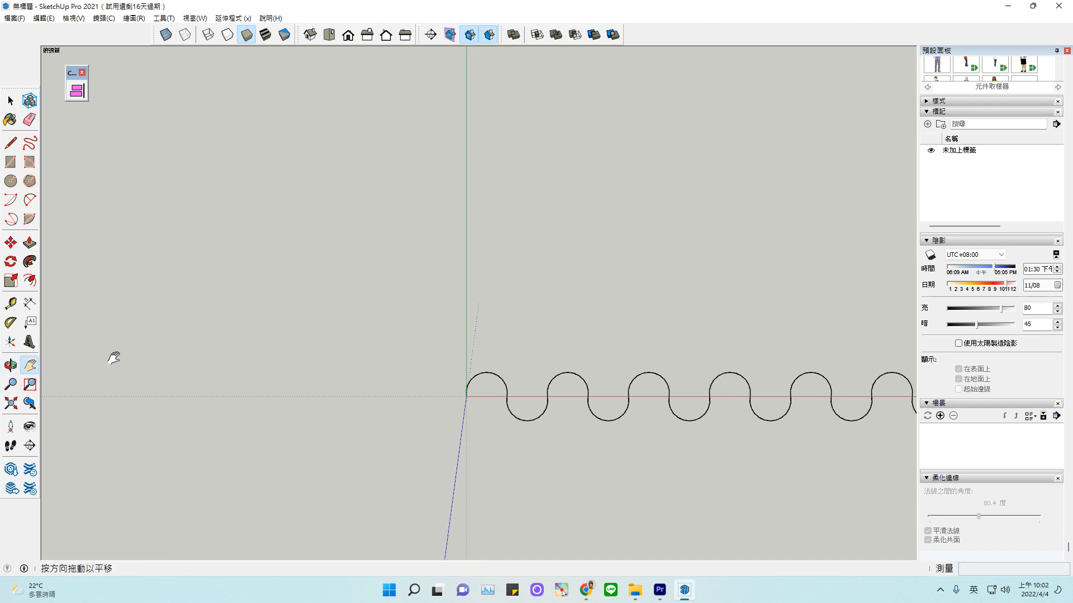
left_click_drag(597, 373, 387, 334)
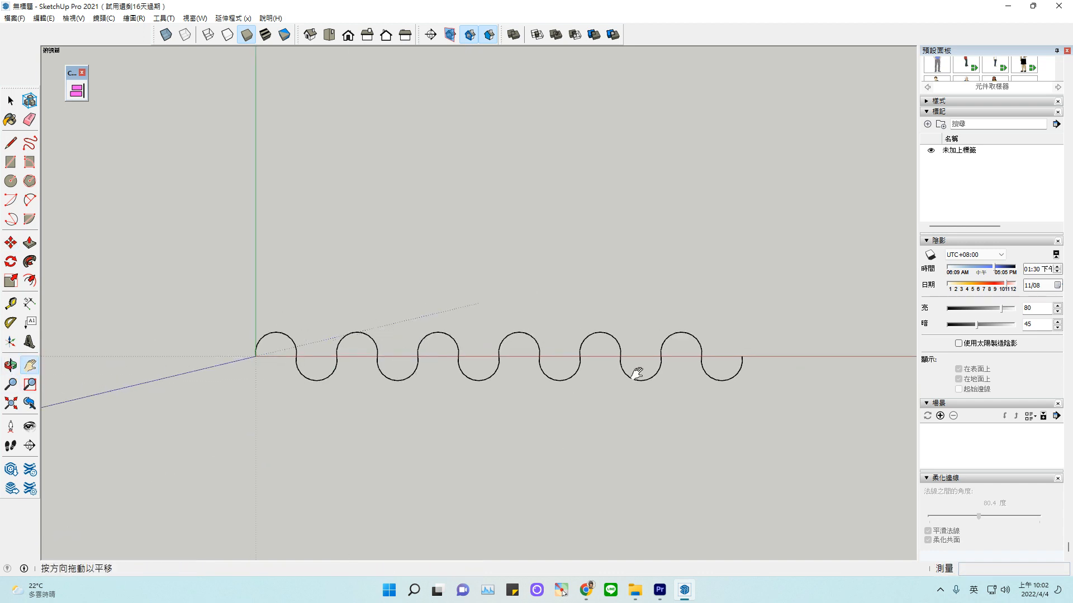
scroll(393, 277, "down", 1)
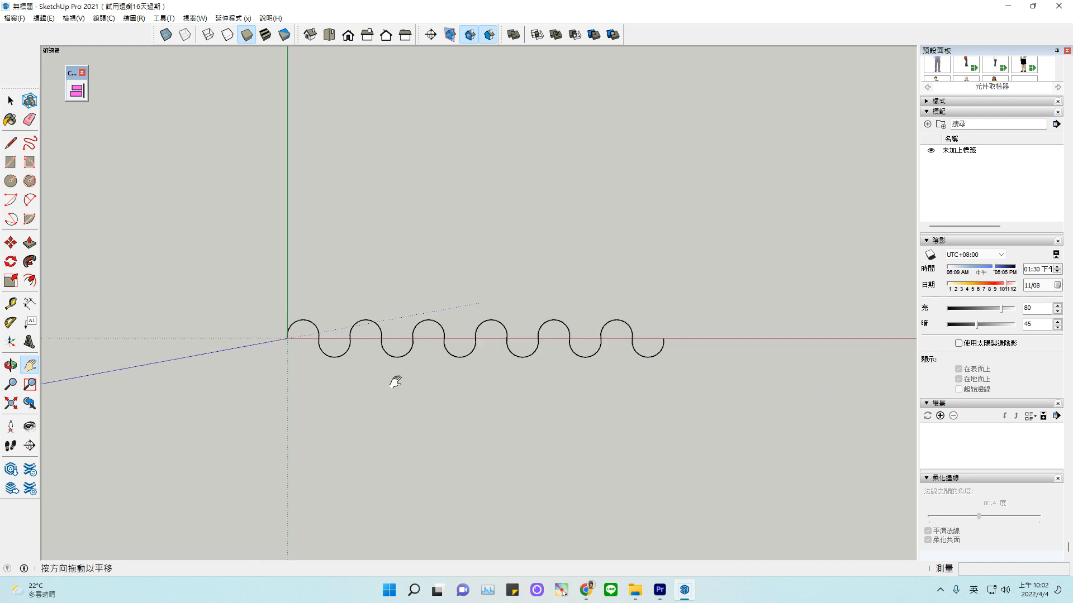
mouse_move(390, 378)
left_mouse_down()
mouse_move(395, 335)
mouse_move(393, 363)
left_mouse_up()
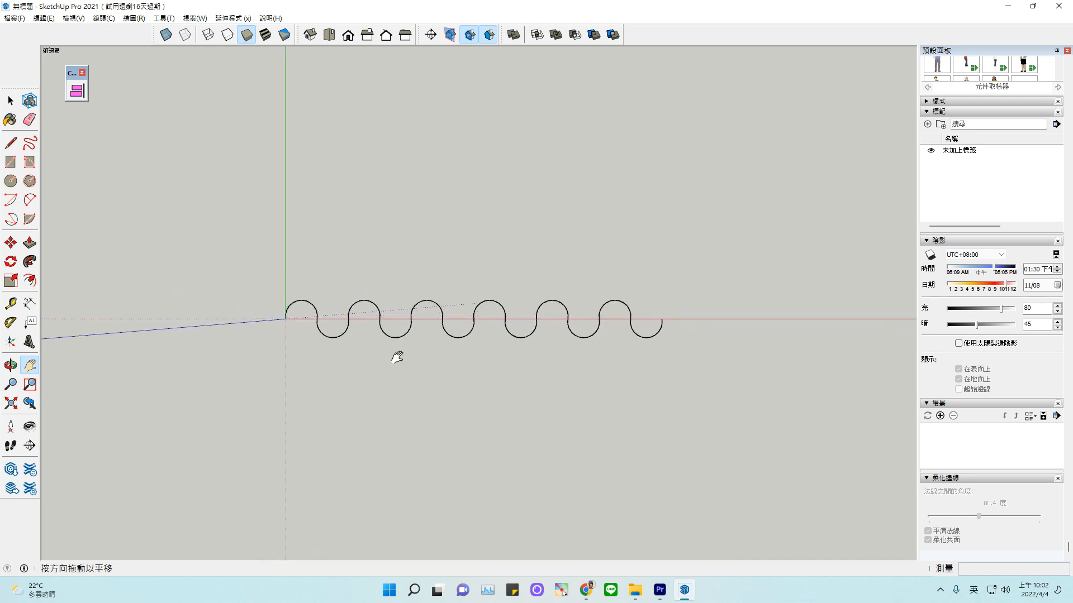
scroll(397, 356, "up", 1)
key("l")
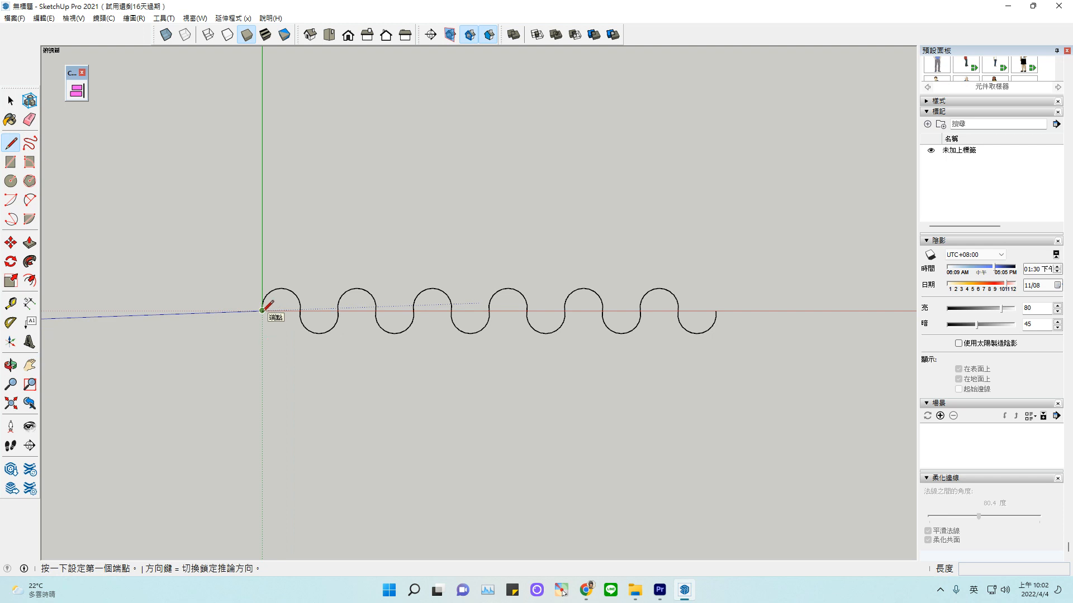
left_click(263, 310)
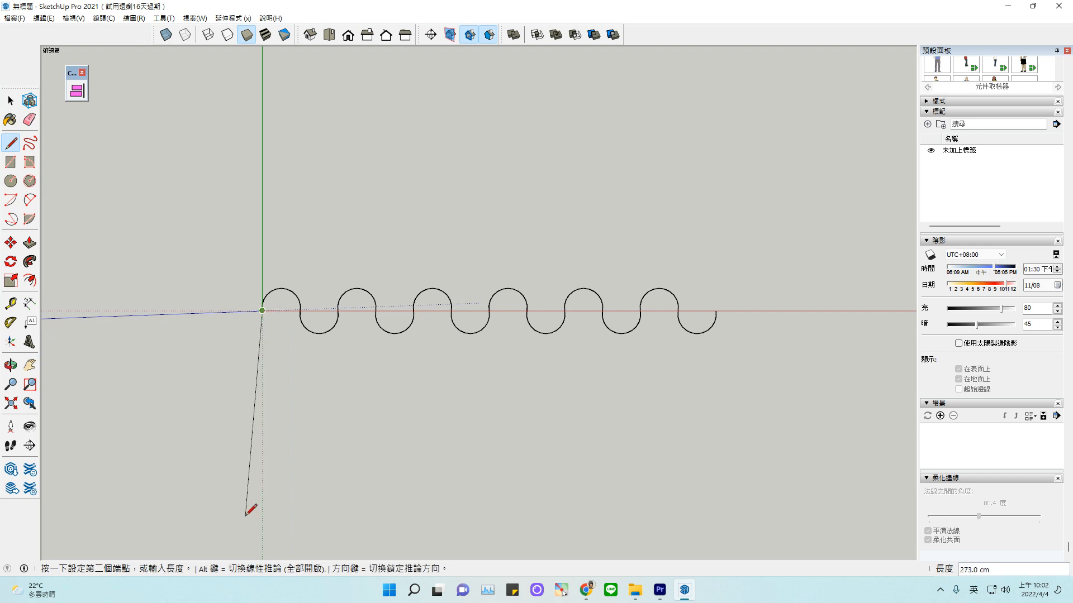
left_click(263, 436)
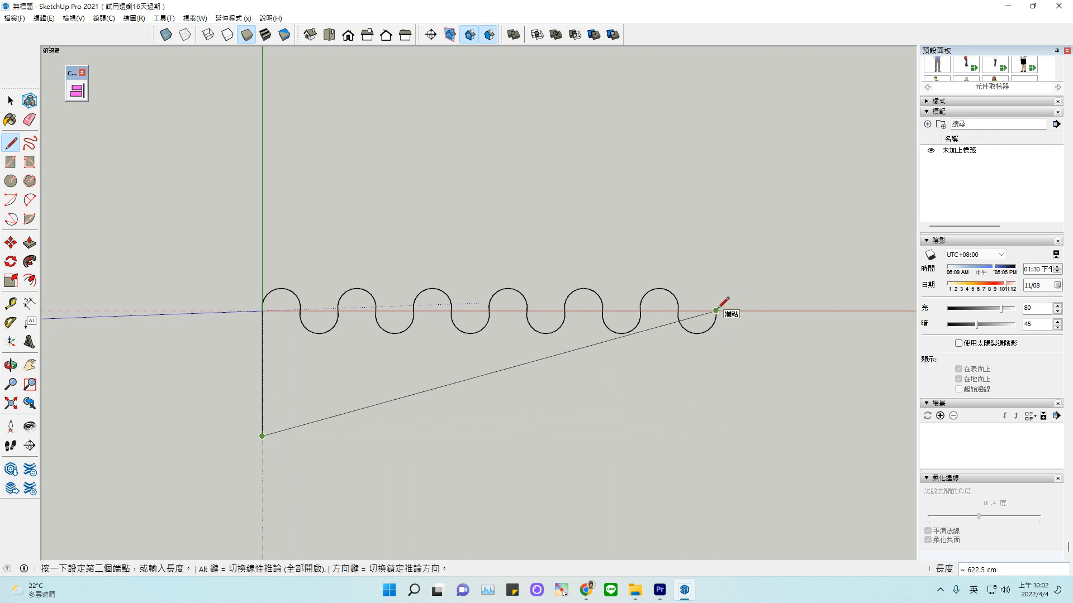
left_click(717, 436)
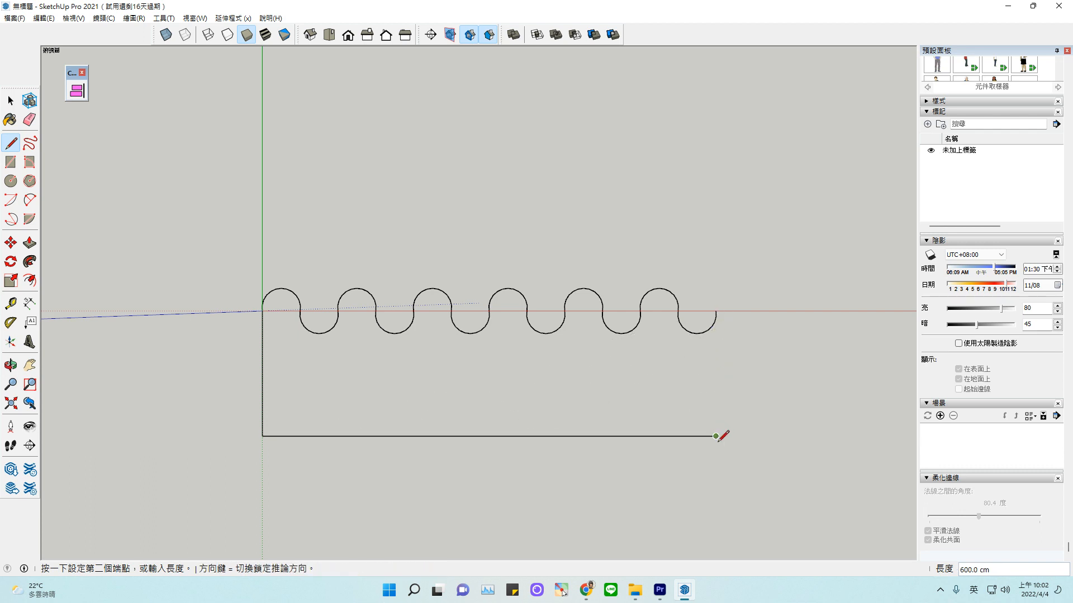
left_click(716, 312)
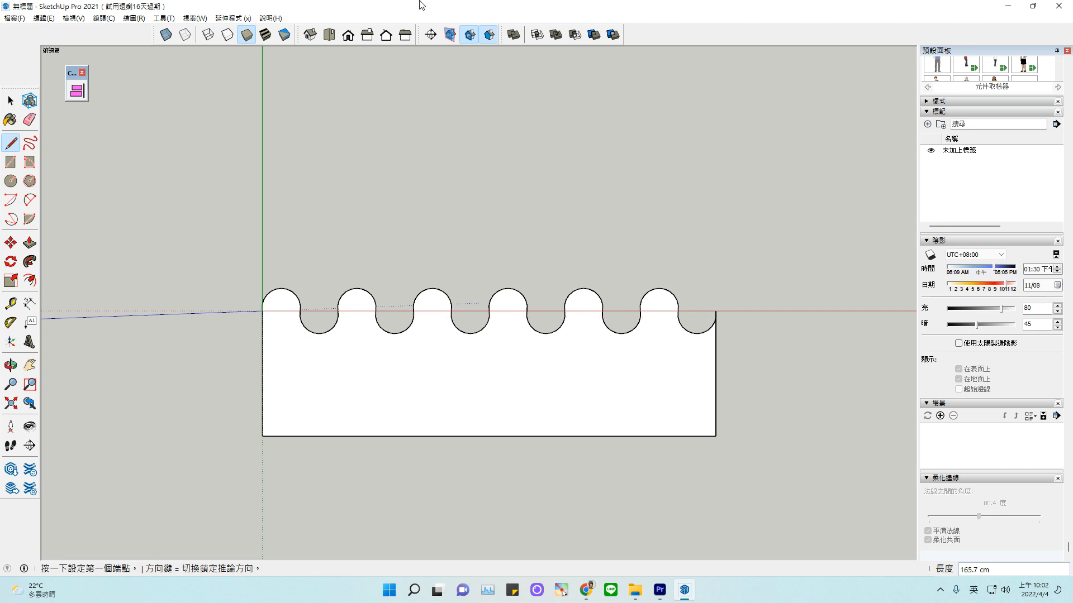
In isometric view, push/pull the wavy-edged face upward about 406.3 cm into a solid.
left_click(310, 35)
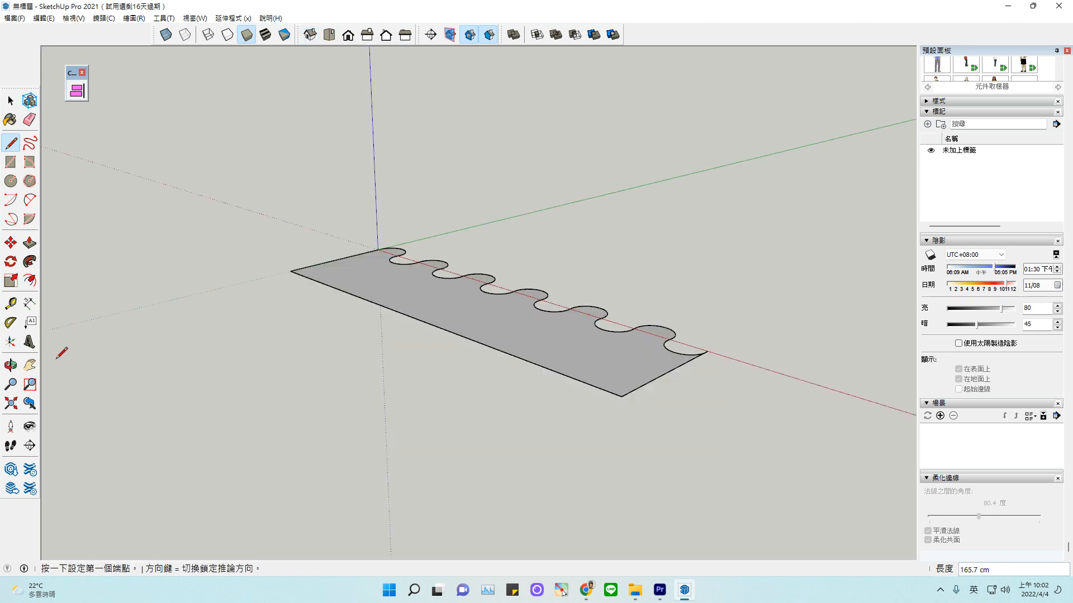
left_click(30, 365)
left_click_drag(546, 412, 442, 543)
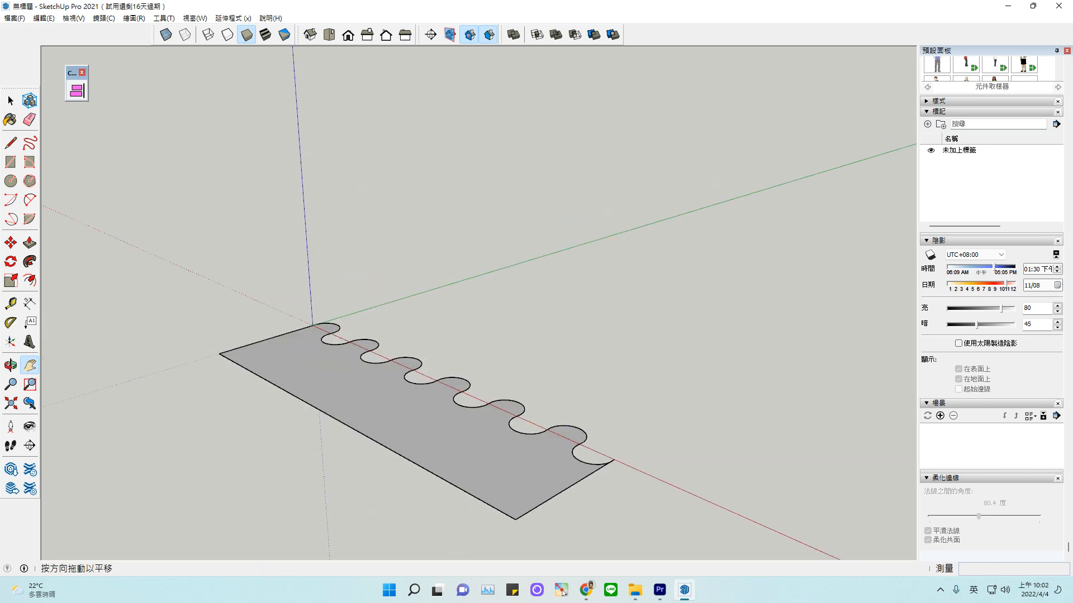
left_click(30, 242)
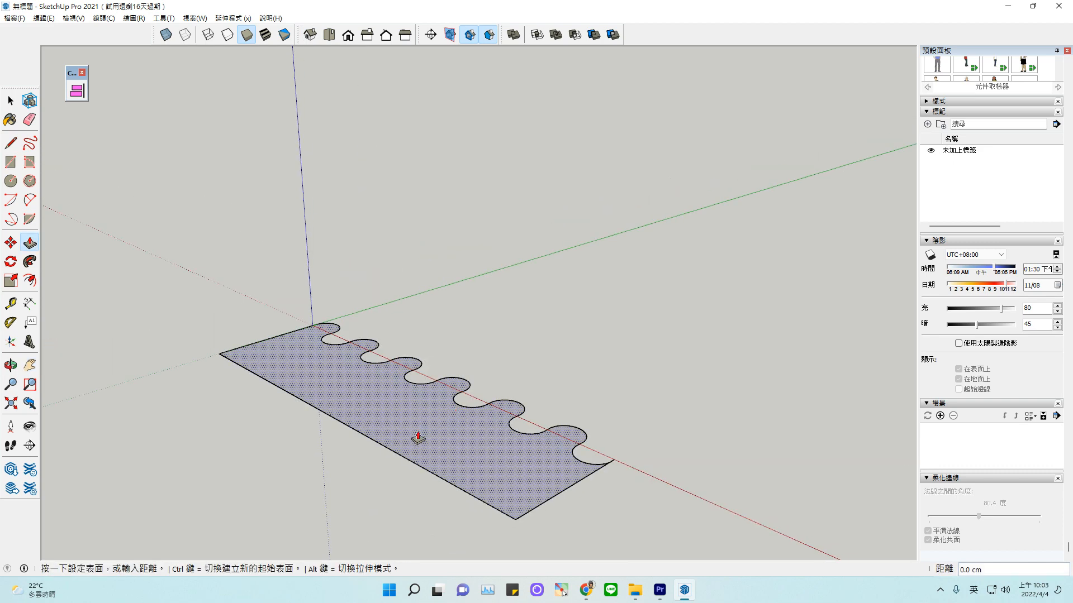
left_click(414, 438)
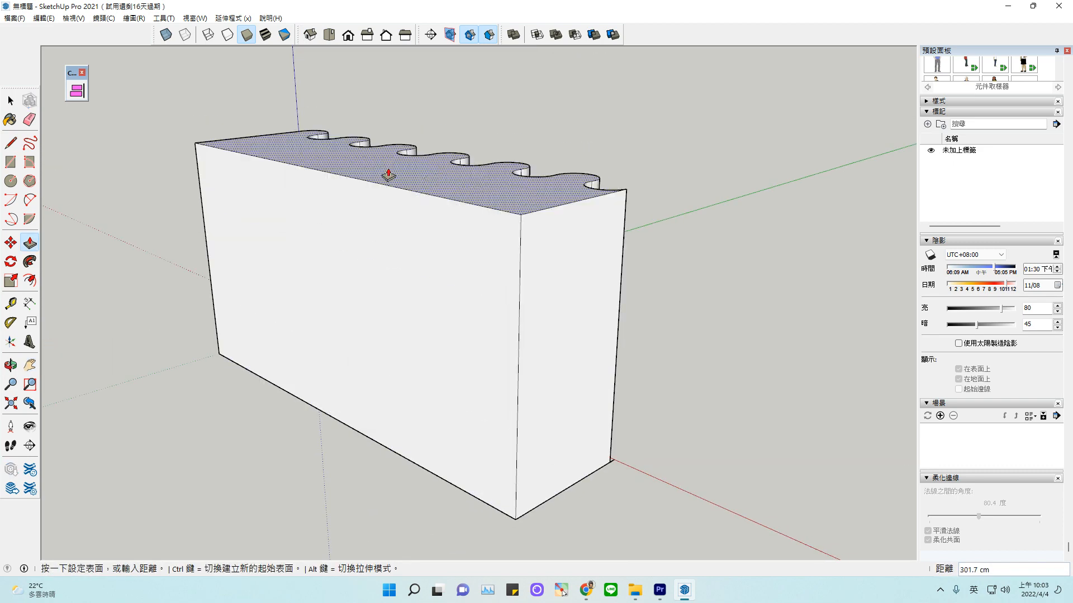
left_click(378, 94)
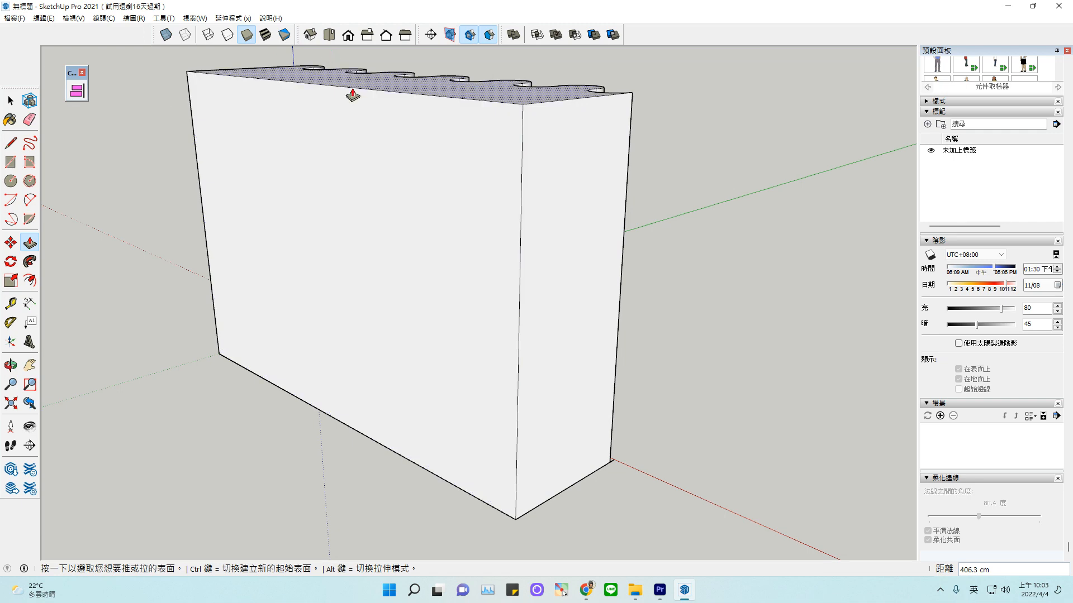
Erase the block's straight-side edges along with the top, bottom and flat side faces, keeping only the upright corrugated surface.
left_click(33, 120)
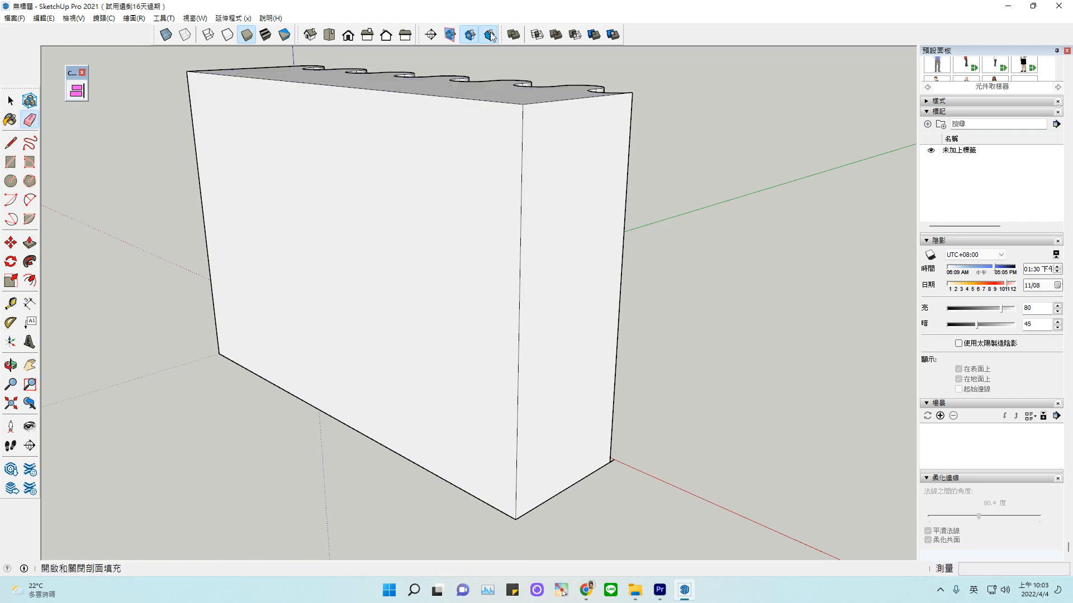
left_click(523, 105)
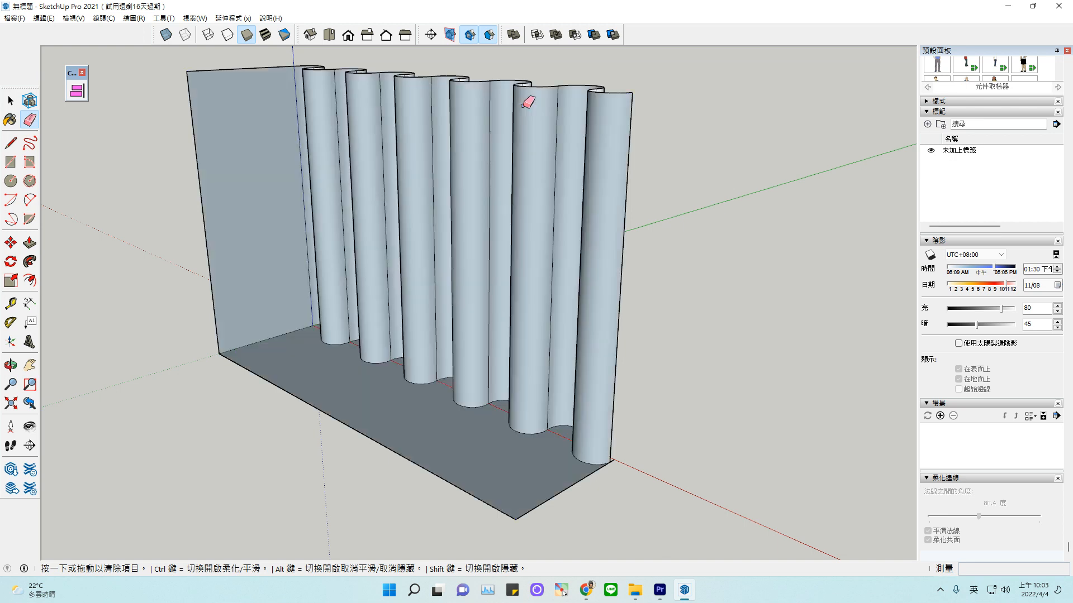
left_click(190, 71)
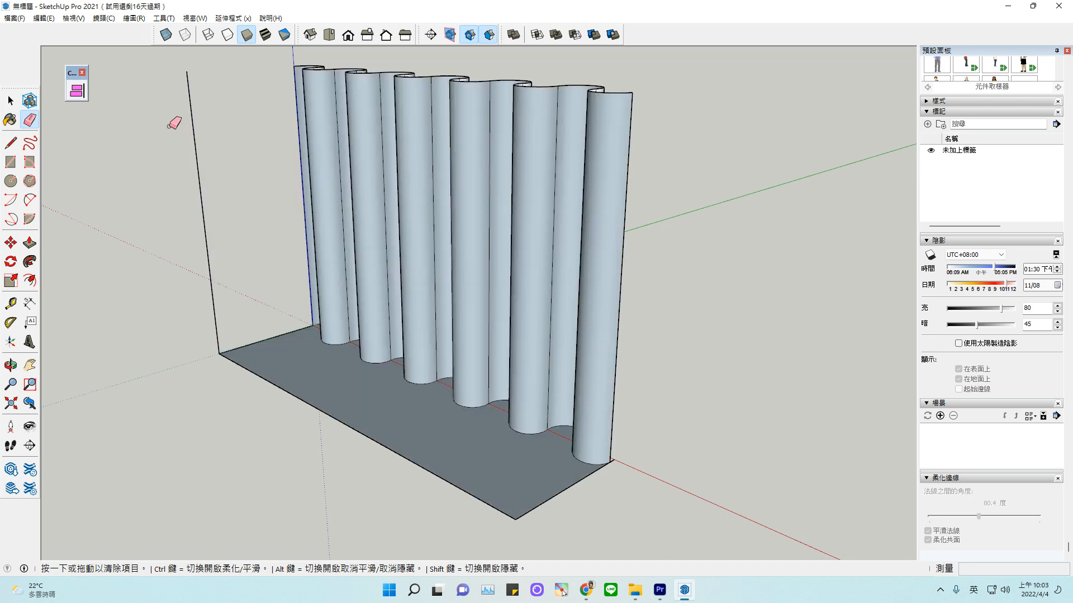
left_click(188, 72)
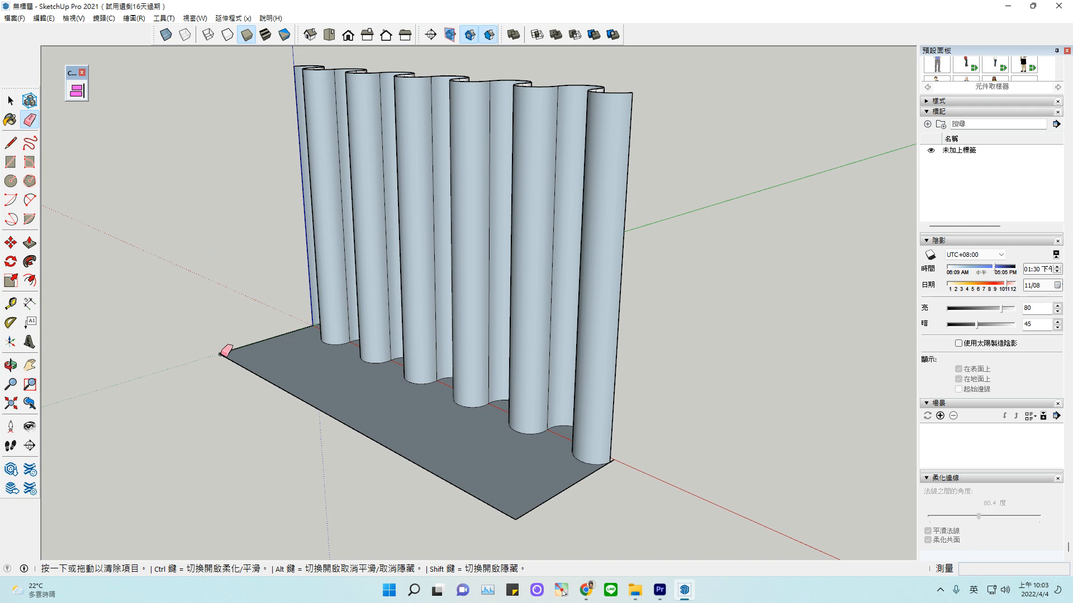
left_click(221, 353)
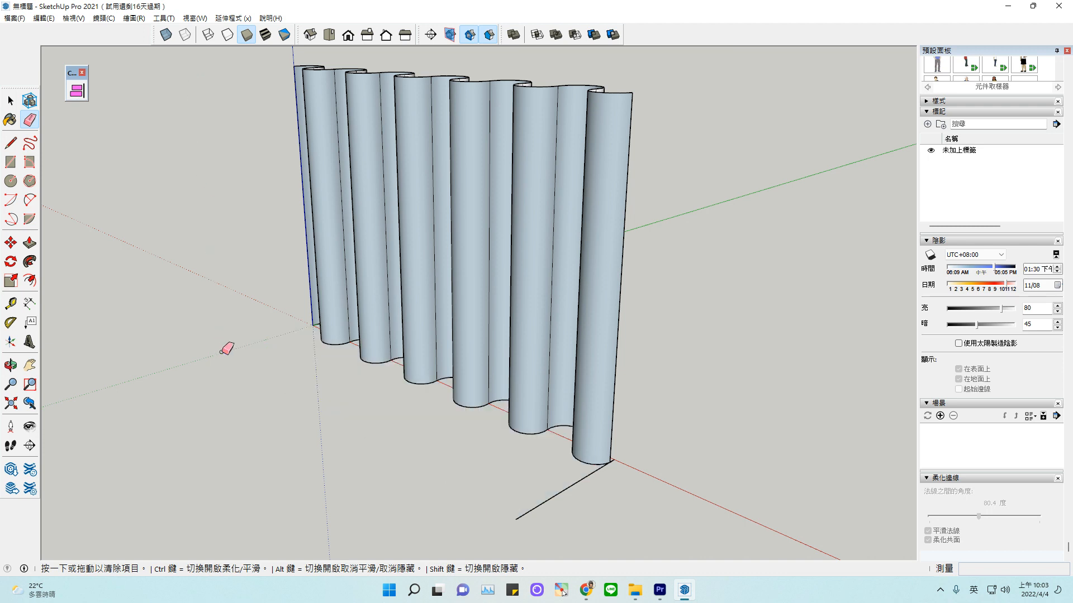
left_click(515, 519)
Examine the corrugated curtain surface from its end and from above.
left_click(10, 365)
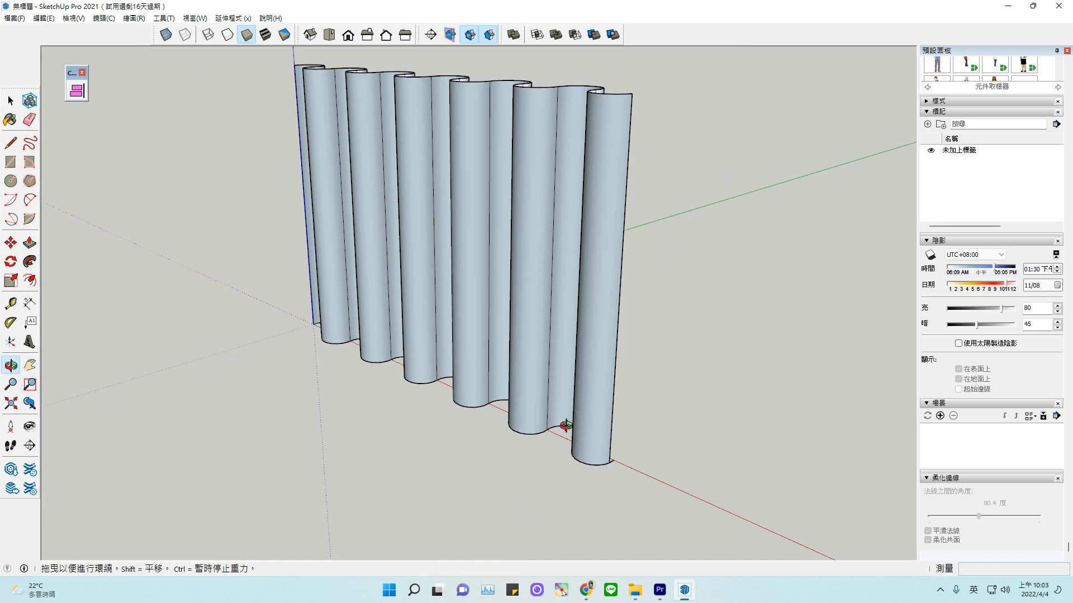
left_click_drag(565, 426, 307, 411)
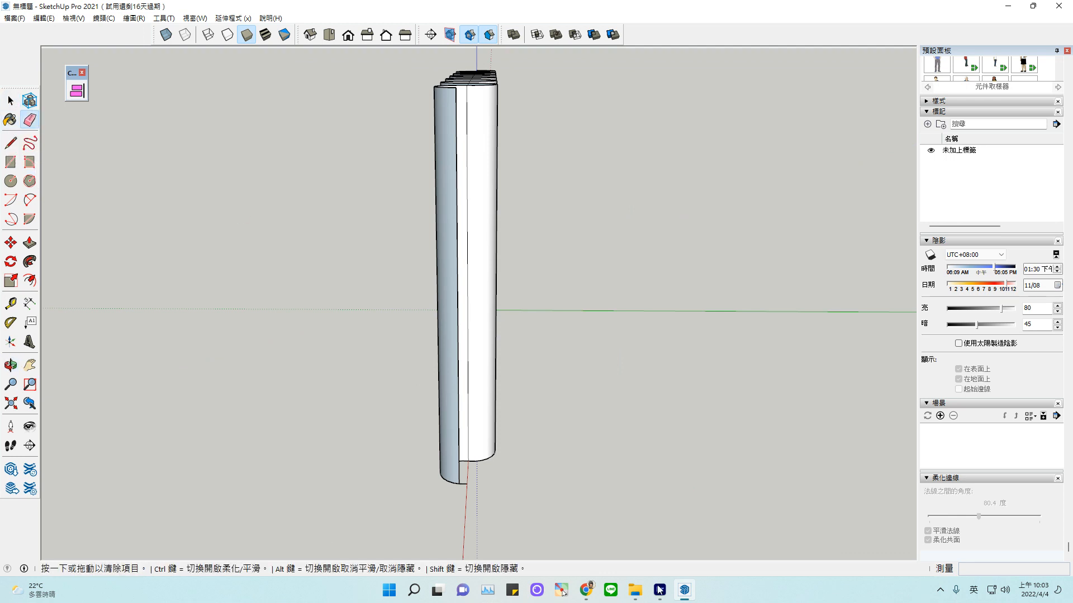
left_click(29, 120)
left_click(11, 365)
mouse_move(406, 471)
left_mouse_down()
mouse_move(769, 462)
mouse_move(920, 304)
mouse_move(997, 293)
mouse_move(452, 486)
mouse_move(588, 359)
mouse_move(395, 263)
left_mouse_up()
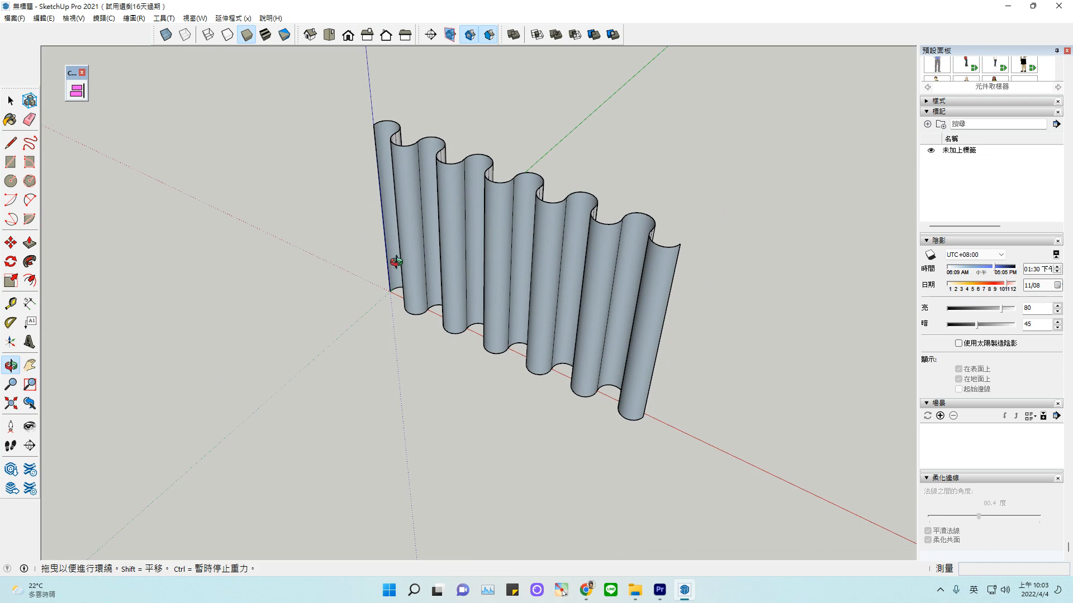
left_click(30, 365)
left_click_drag(599, 312, 558, 343)
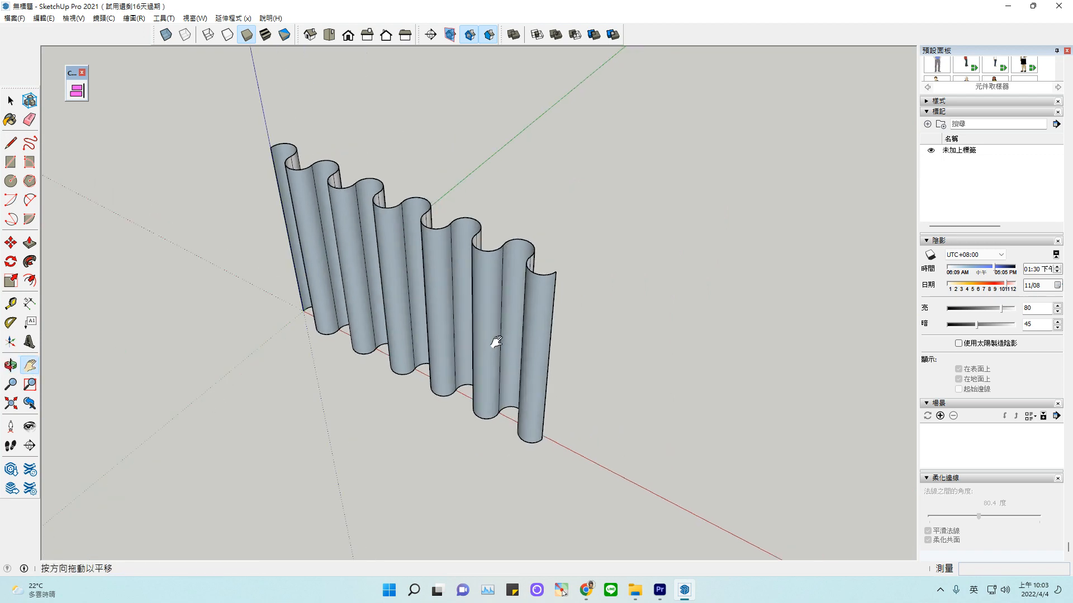
left_click(10, 365)
left_click_drag(455, 399, 478, 411)
scroll(432, 361, "up", 3)
left_click_drag(449, 342, 460, 309)
scroll(461, 309, "down", 1)
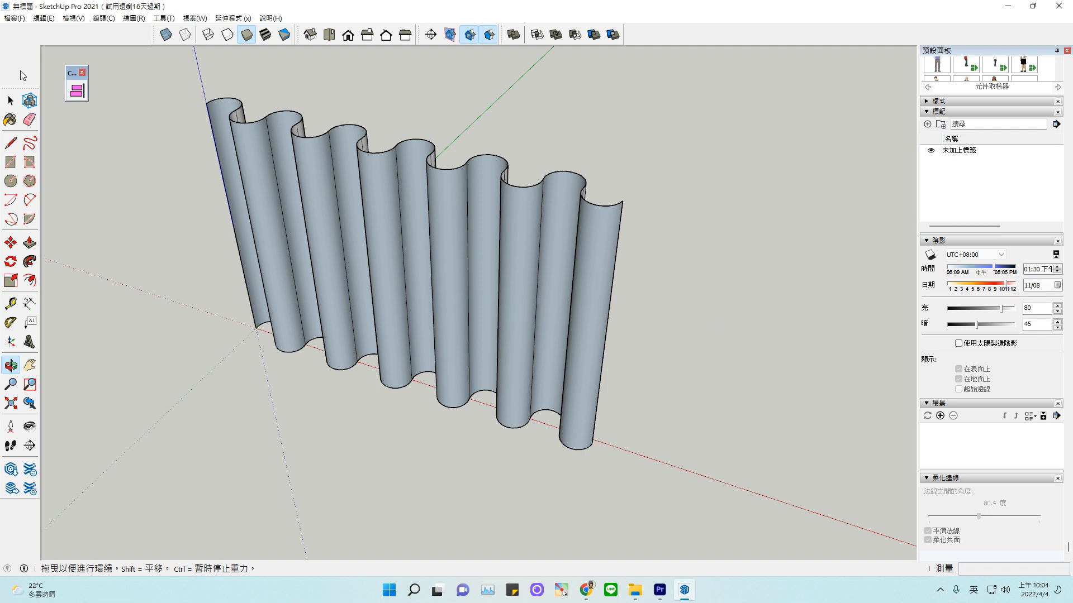
Select all the arcs along the corrugated surface's upper edge and make them a group.
left_click(11, 101)
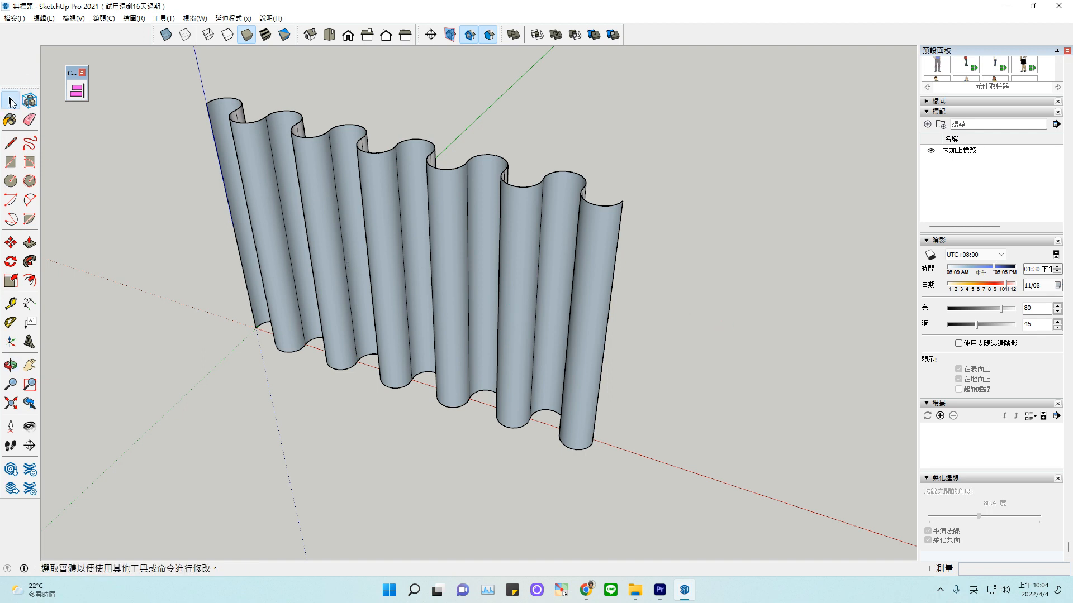
left_click(250, 122, "ctrl")
left_click(290, 116, "ctrl")
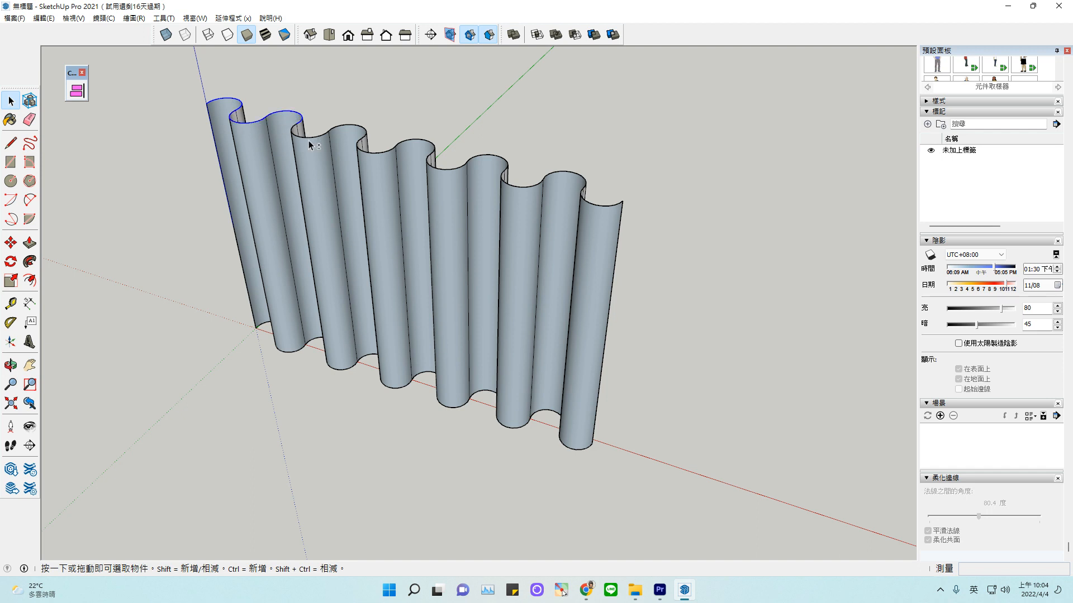
left_click(312, 139, "ctrl")
left_click(358, 128, "ctrl")
left_click(384, 151, "ctrl")
left_click(424, 145, "ctrl")
left_click(455, 169, "ctrl")
left_click(493, 157, "ctrl")
left_click(530, 188, "ctrl")
left_click(568, 175, "ctrl")
right_click(603, 210)
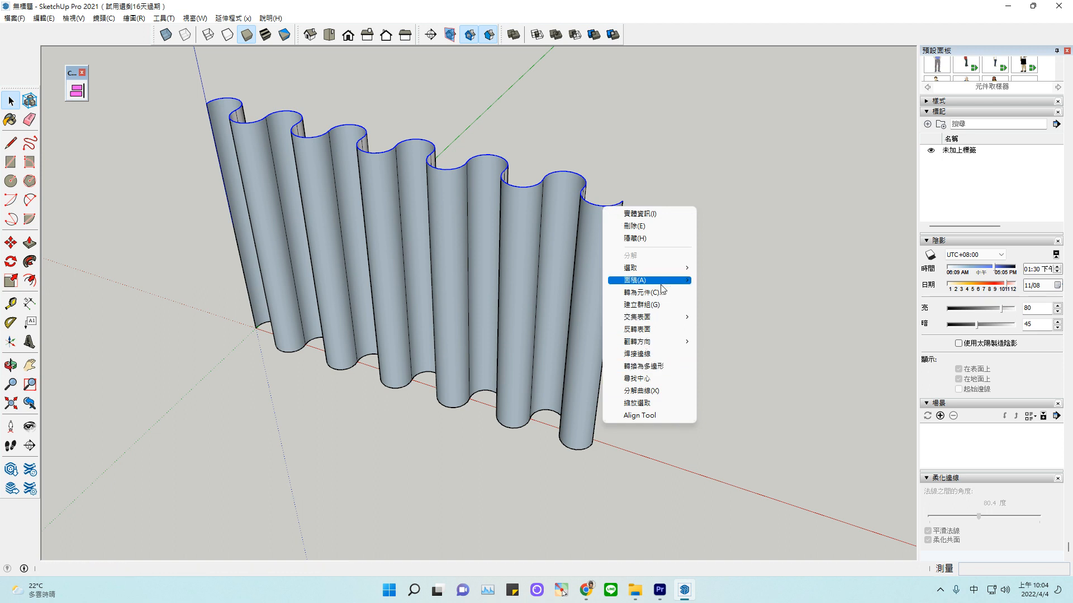
left_click(642, 304)
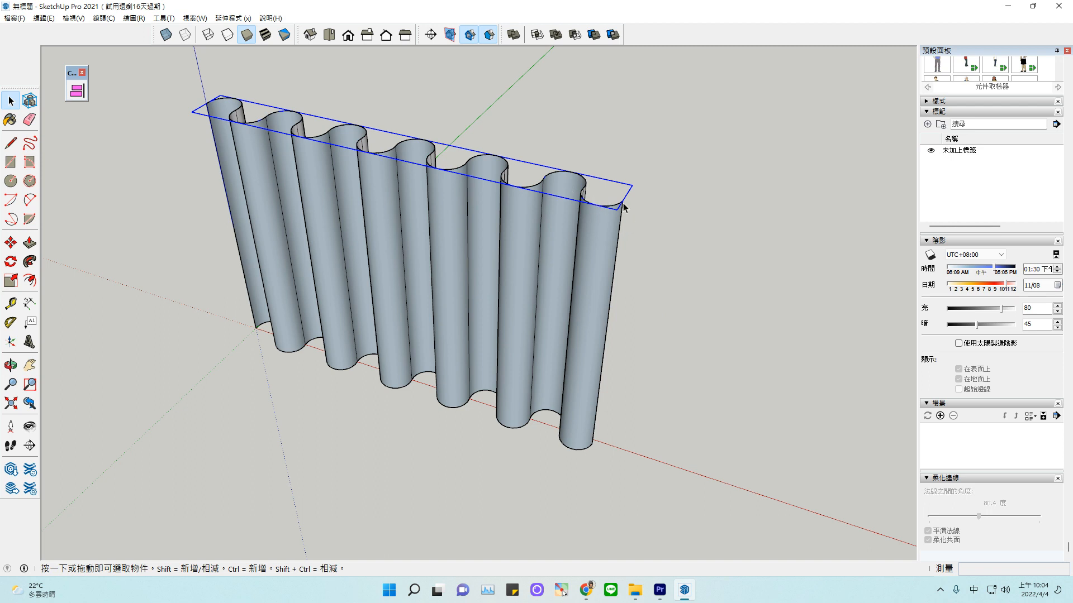
Copy the grouped wavy edge about 206.8 cm down the corrugated surface.
key("m")
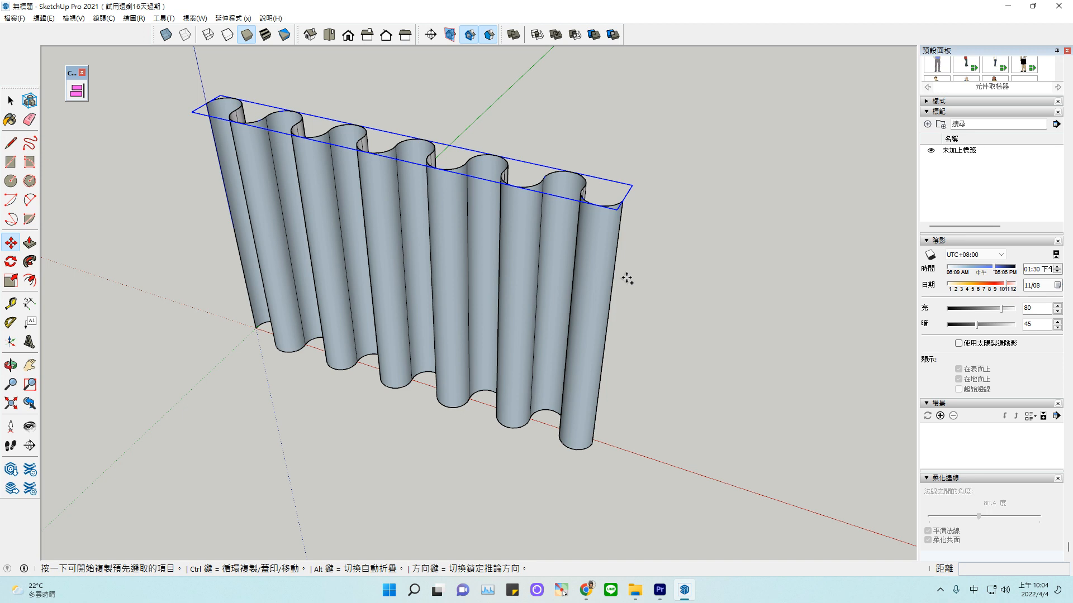
left_click(614, 206)
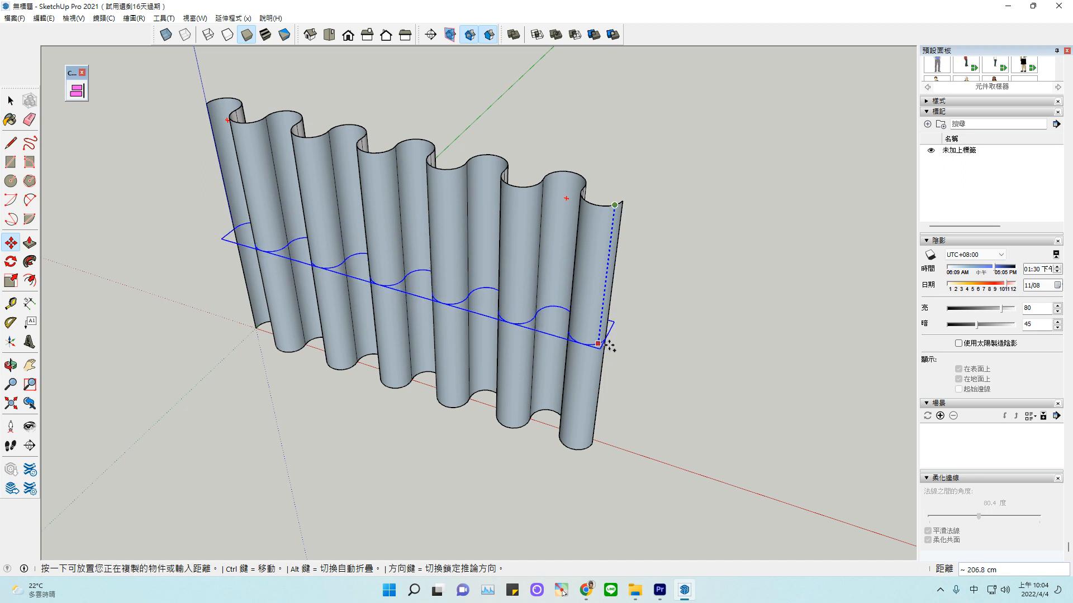
left_click(609, 346)
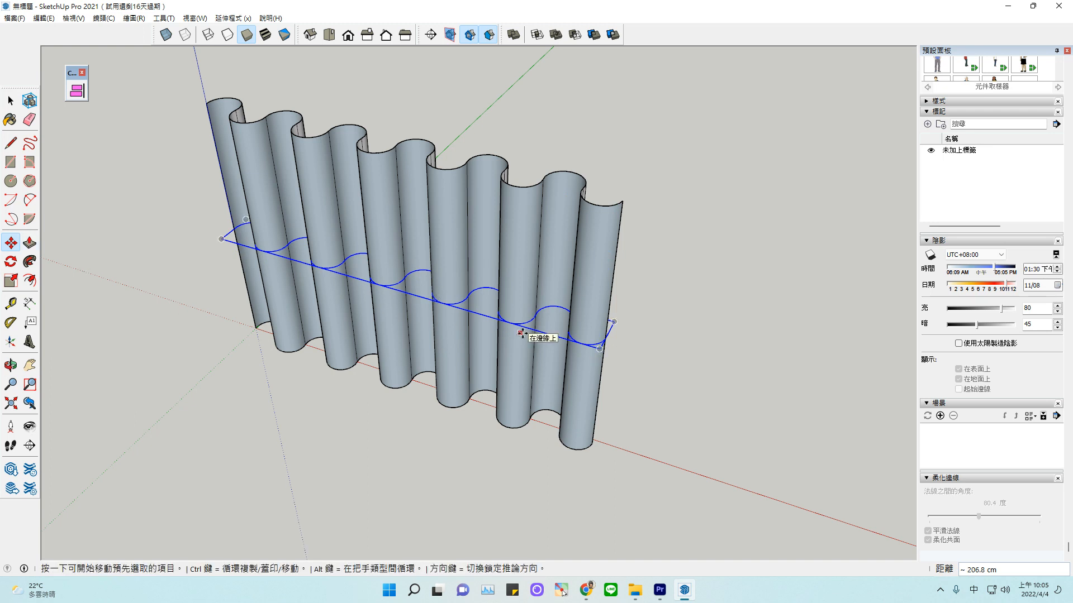
Copy the lower wavy group about 19.9 cm upward along the corrugated surface.
key("ctrl")
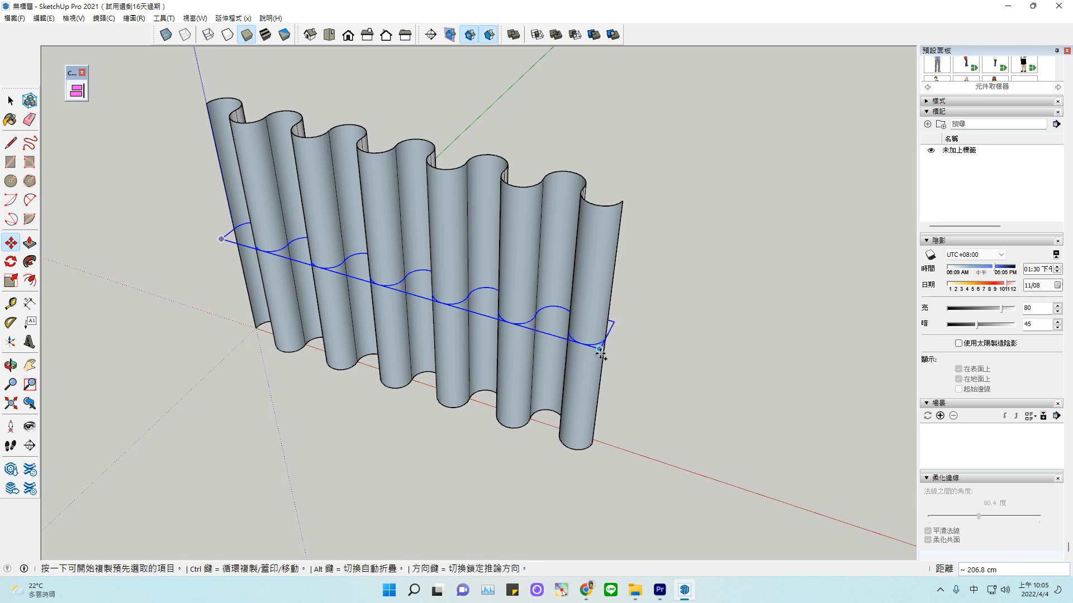
left_click(599, 349)
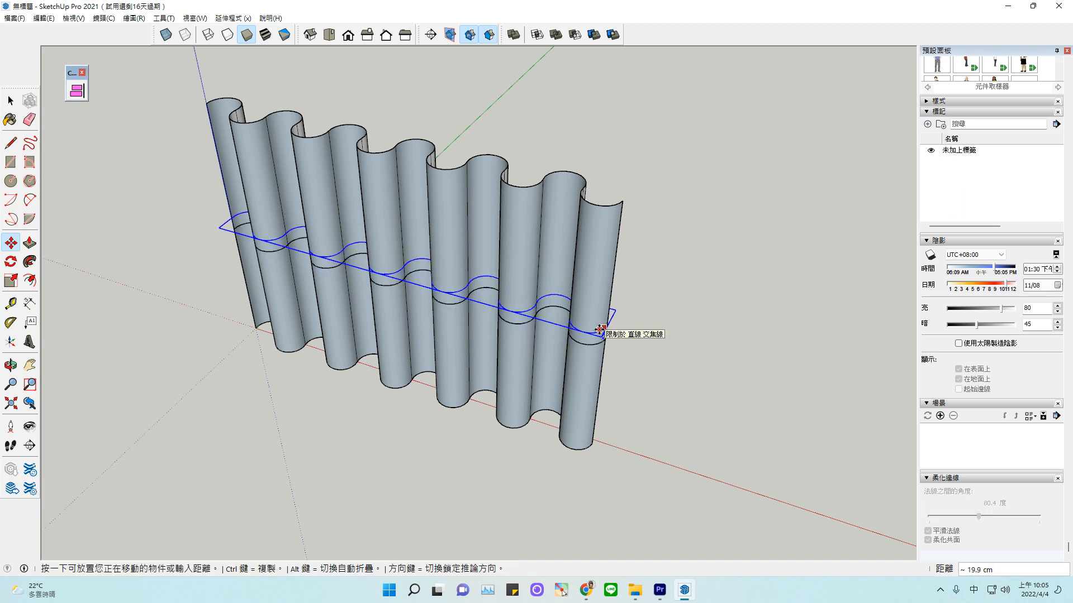
left_click(599, 330)
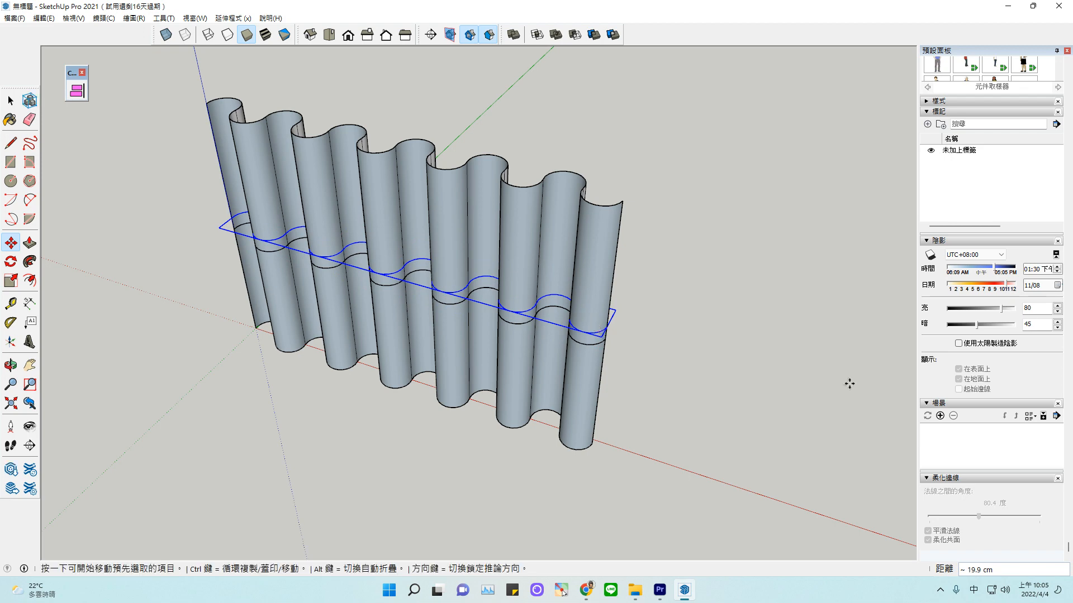
left_click(10, 365)
mouse_move(642, 347)
left_mouse_down()
mouse_move(570, 339)
mouse_move(526, 299)
left_mouse_up()
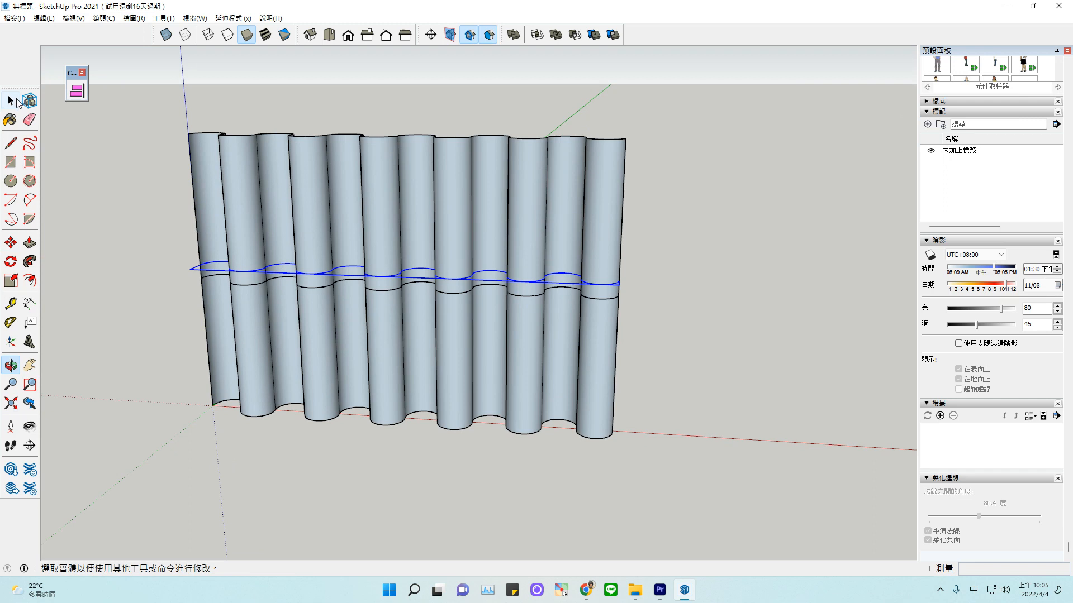
left_click(14, 101)
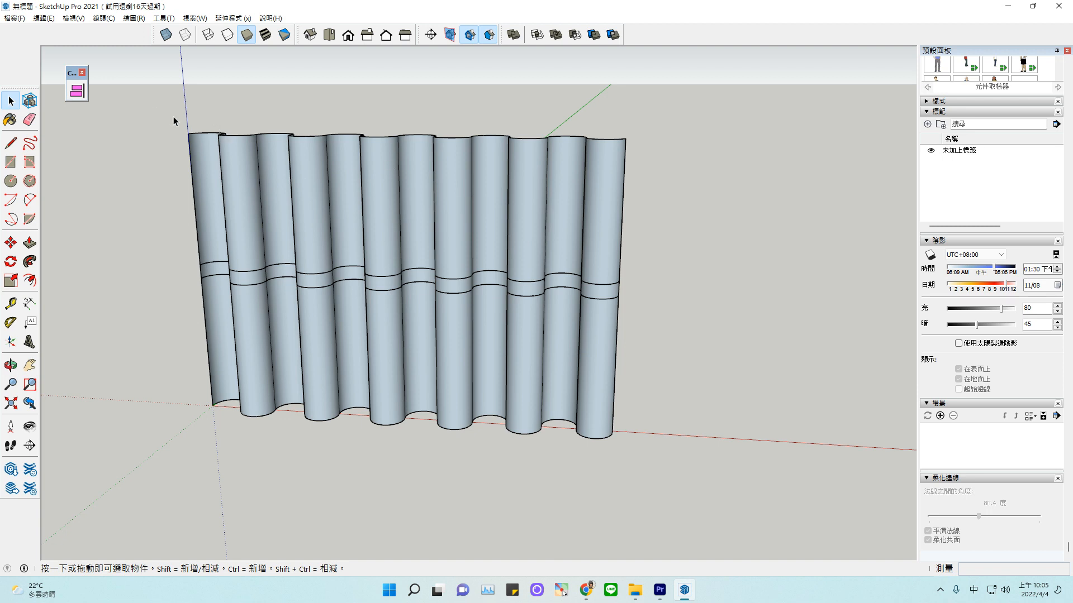
left_click_drag(174, 116, 658, 176)
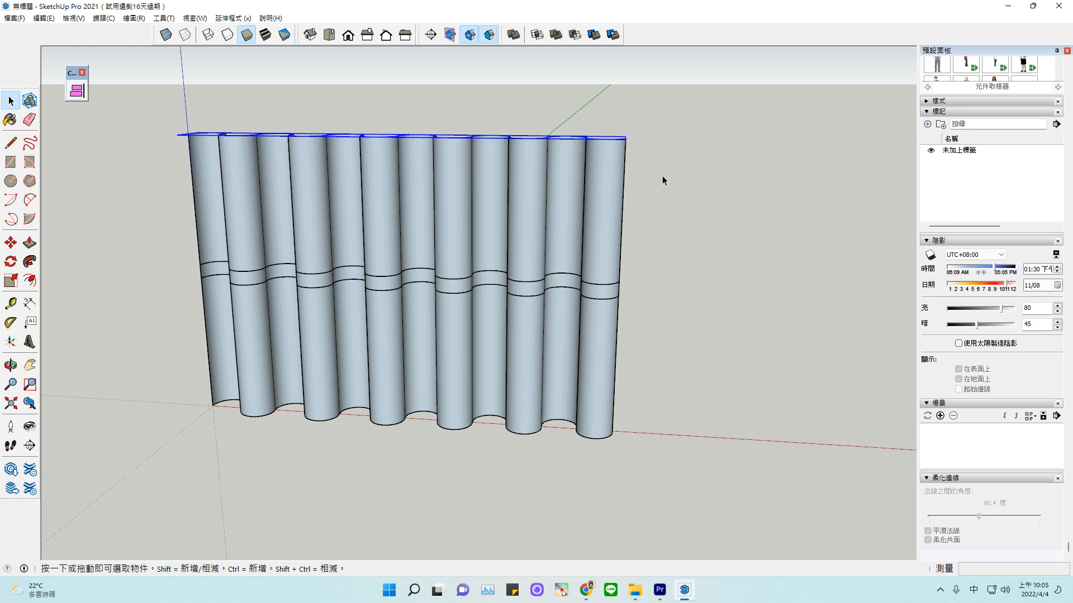
left_click(292, 92)
left_click(293, 179)
left_click(136, 93)
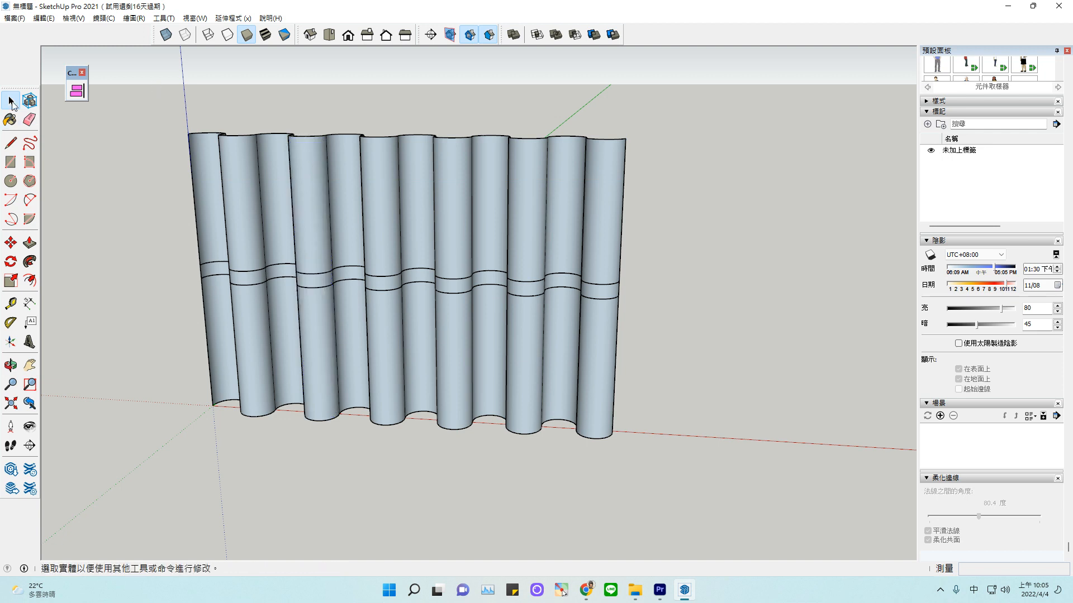
left_click_drag(147, 104, 713, 257)
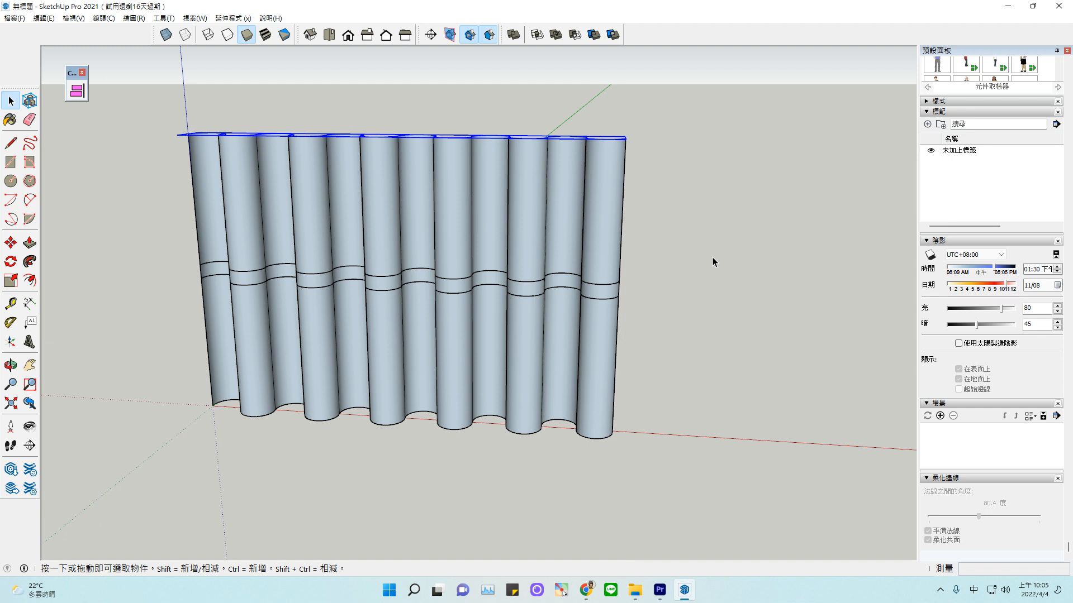
left_click(271, 108)
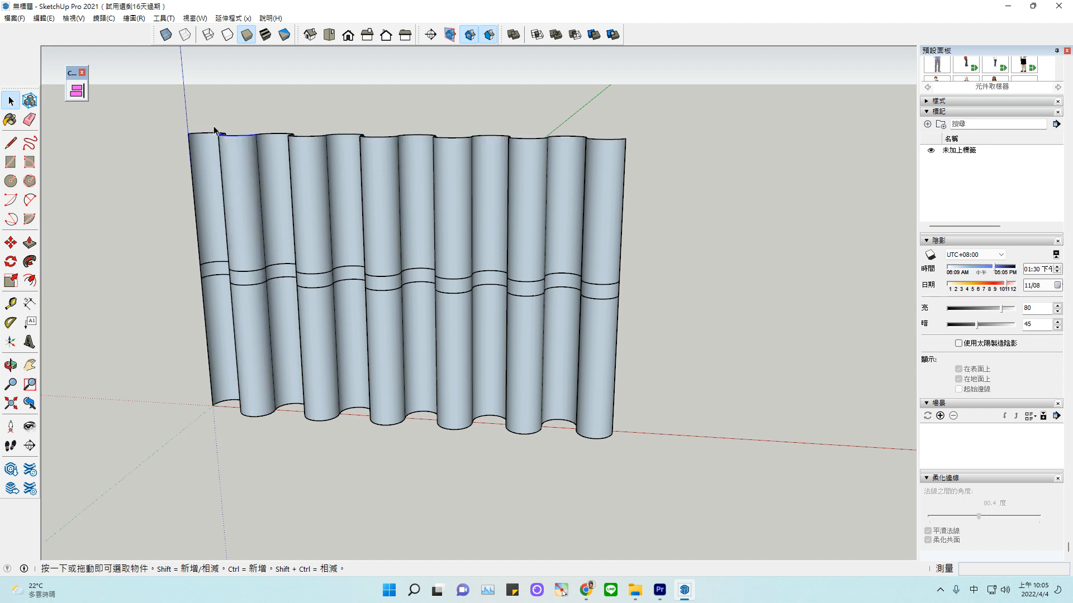
left_click_drag(176, 114, 752, 162)
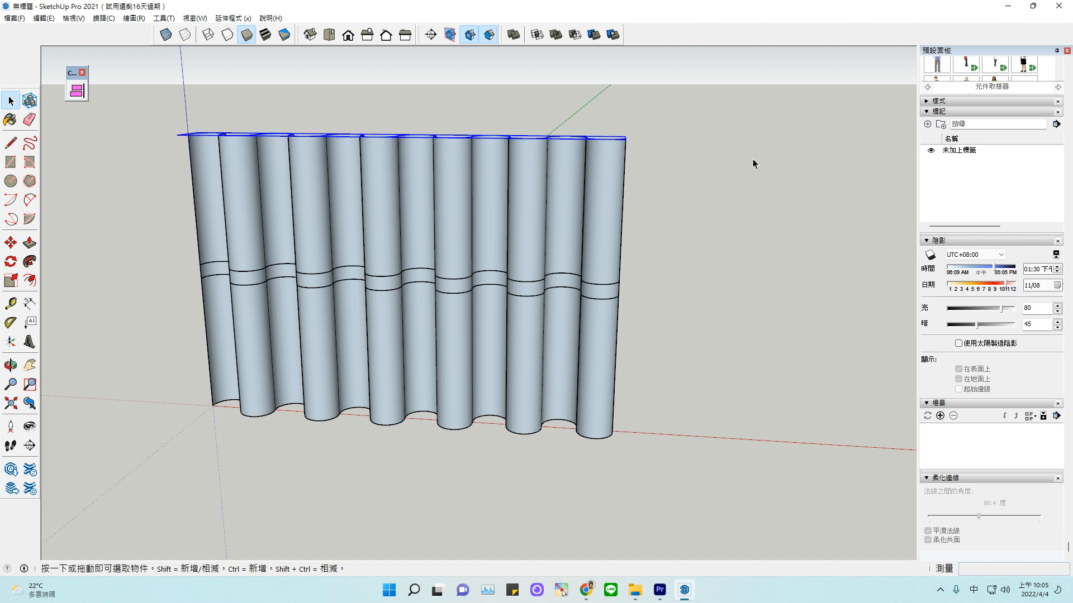
right_click(564, 138)
left_click(606, 135)
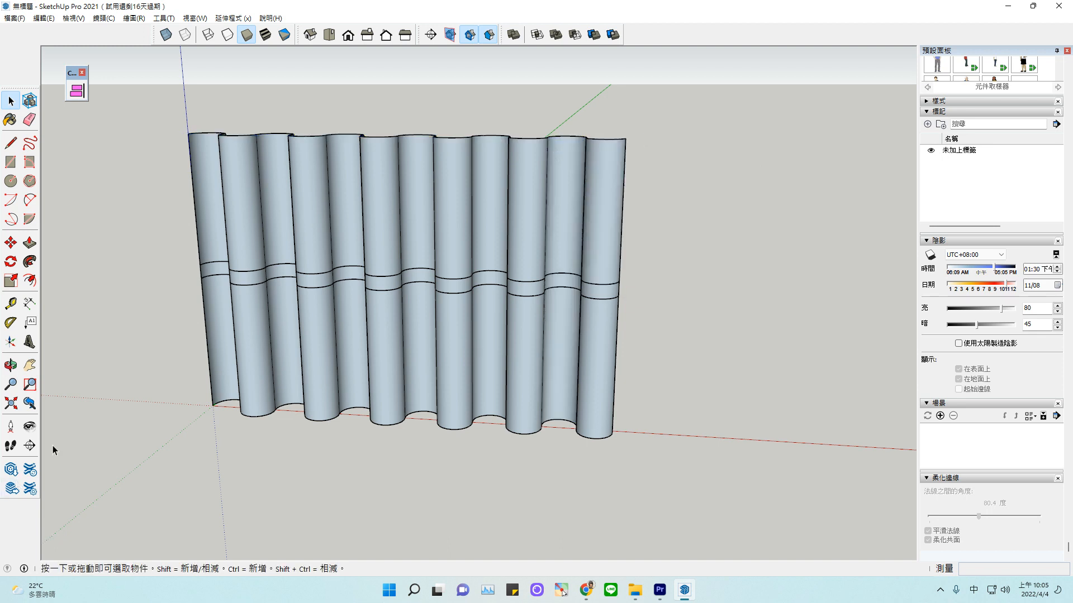
Explode the grouped wavy edge along the top of the corrugated curtain.
left_click(11, 366)
left_click_drag(658, 262, 601, 387)
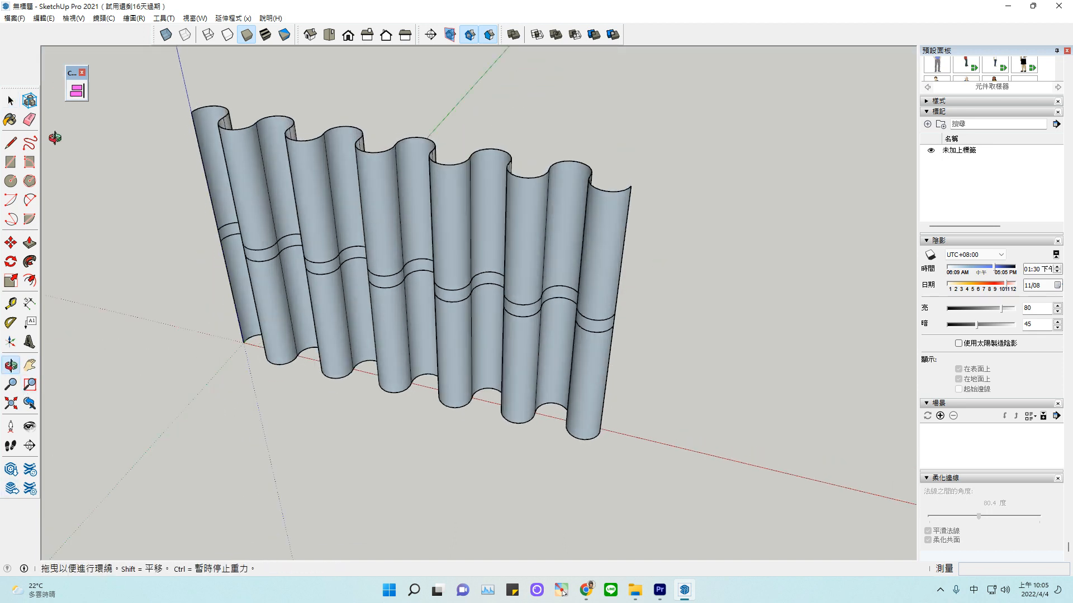
key("space")
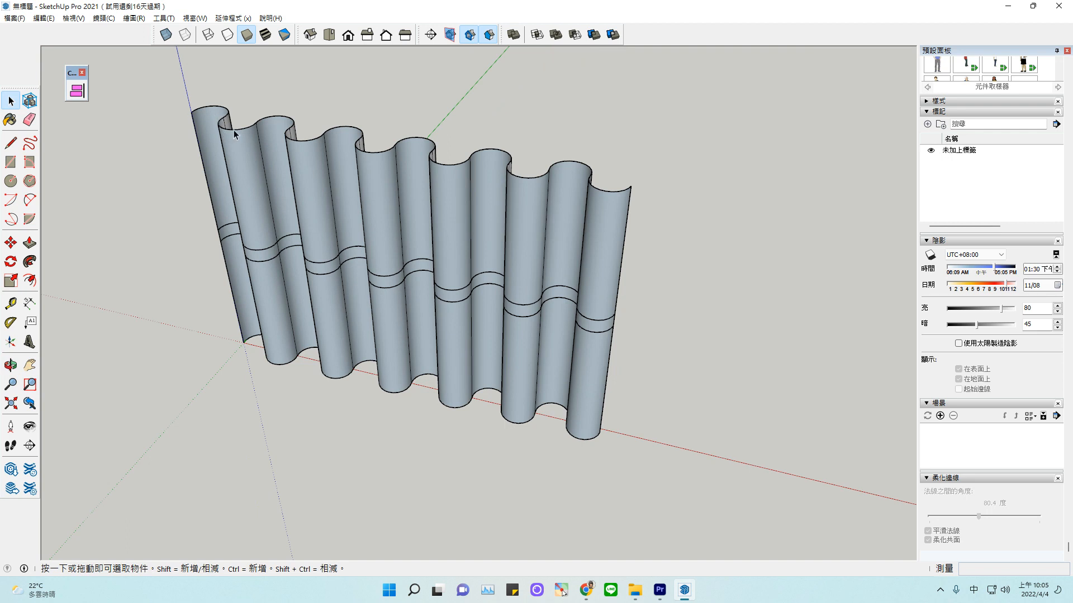
left_click_drag(160, 87, 679, 210)
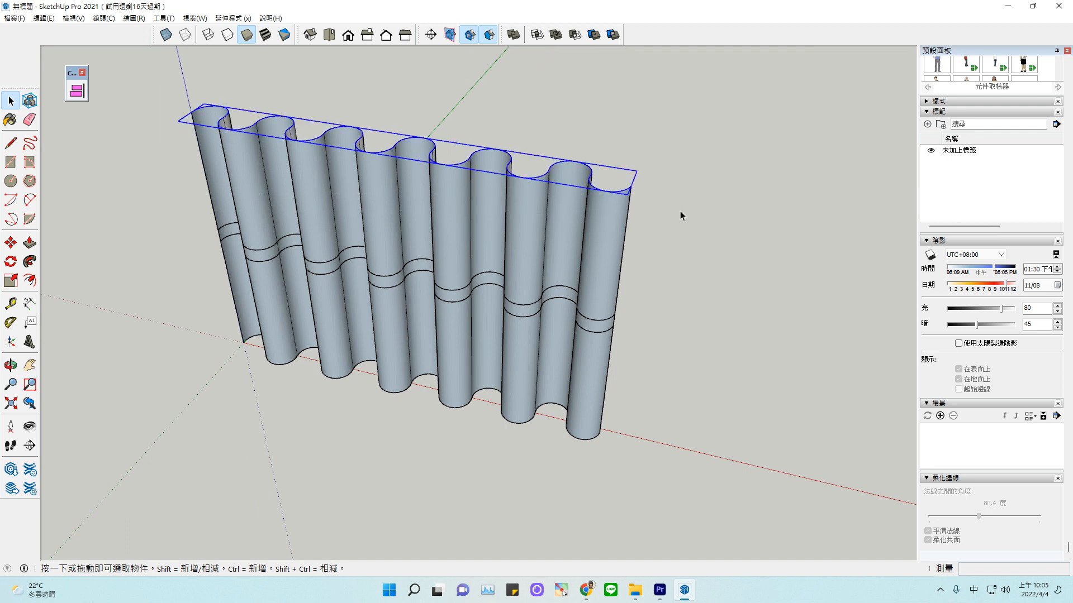
right_click(550, 175)
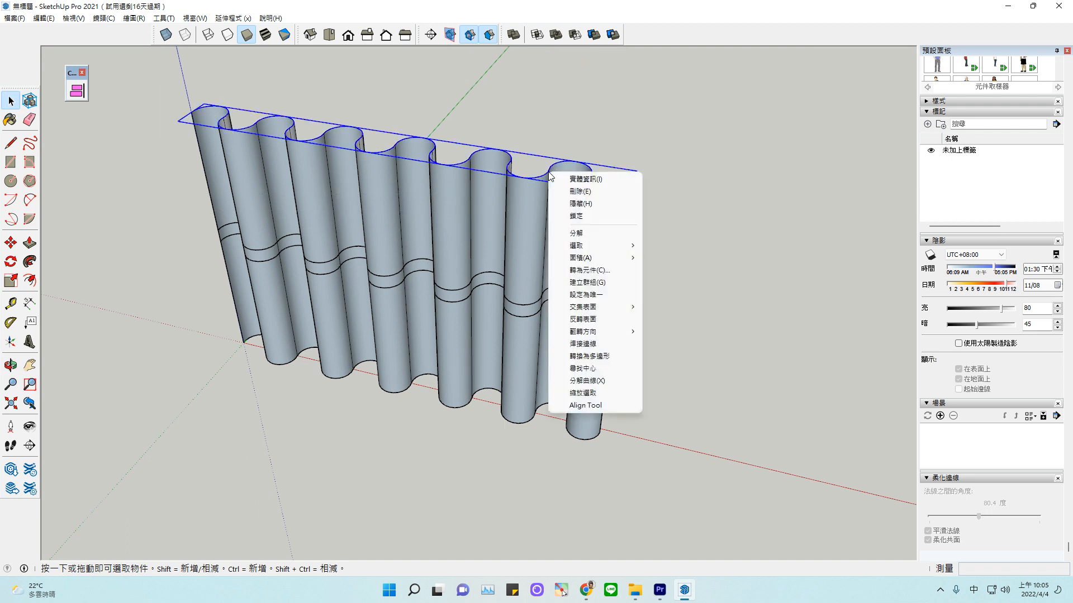
left_click(604, 239)
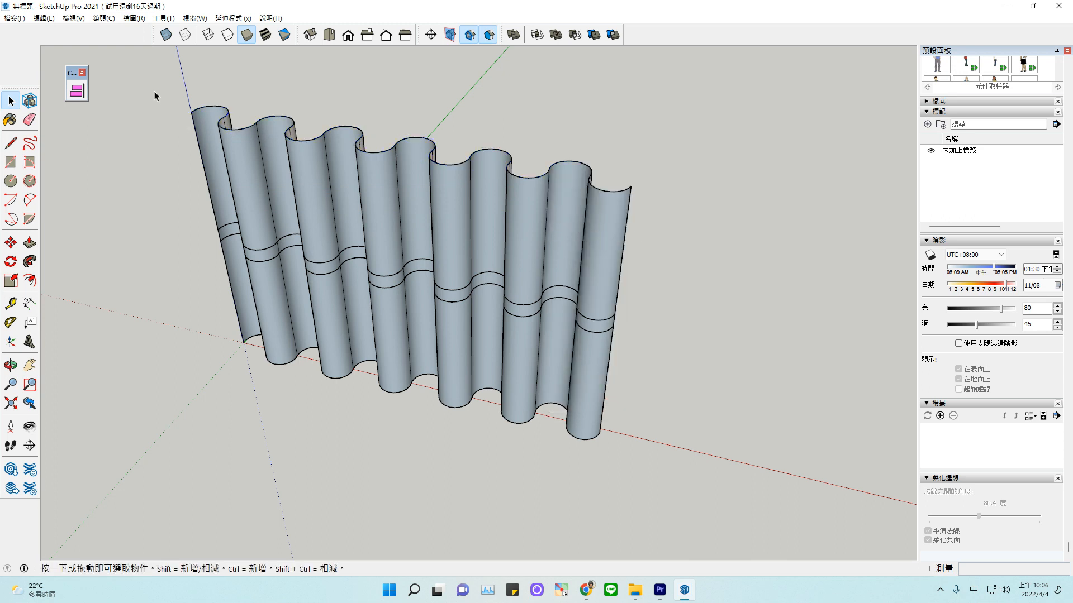
mouse_move(154, 91)
left_mouse_down()
mouse_move(680, 195)
mouse_move(699, 229)
mouse_move(696, 203)
left_mouse_up()
left_click(246, 76)
mouse_move(179, 82)
left_mouse_down()
mouse_move(638, 280)
mouse_move(682, 316)
mouse_move(670, 225)
mouse_move(355, 143)
left_mouse_up()
mouse_move(267, 112)
left_mouse_down()
mouse_move(426, 109)
mouse_move(378, 101)
left_mouse_up()
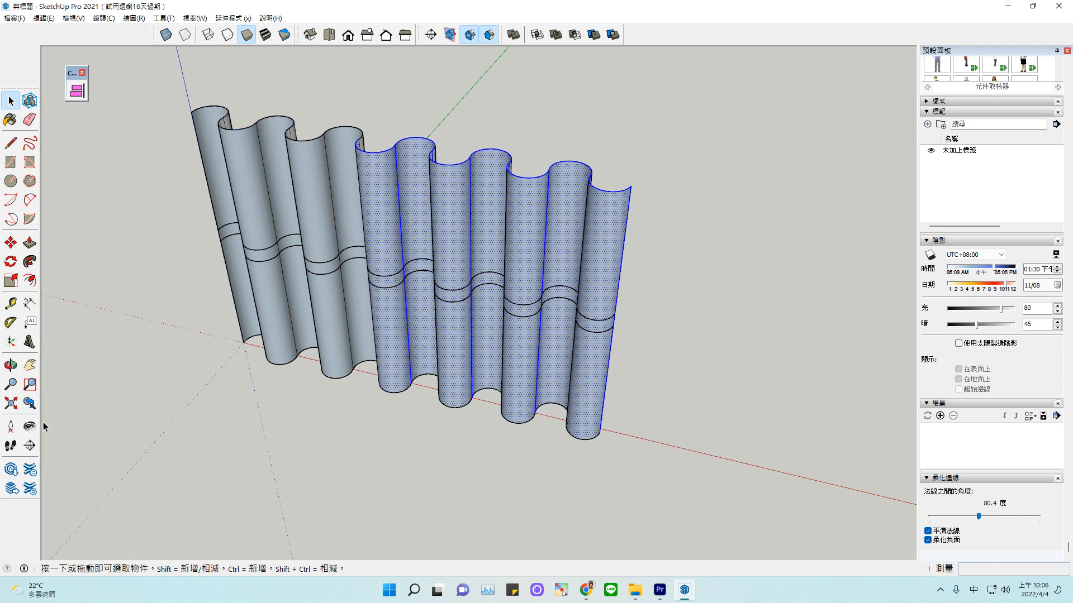
left_click(10, 366)
mouse_move(336, 410)
left_mouse_down()
mouse_move(438, 371)
mouse_move(426, 337)
left_mouse_up()
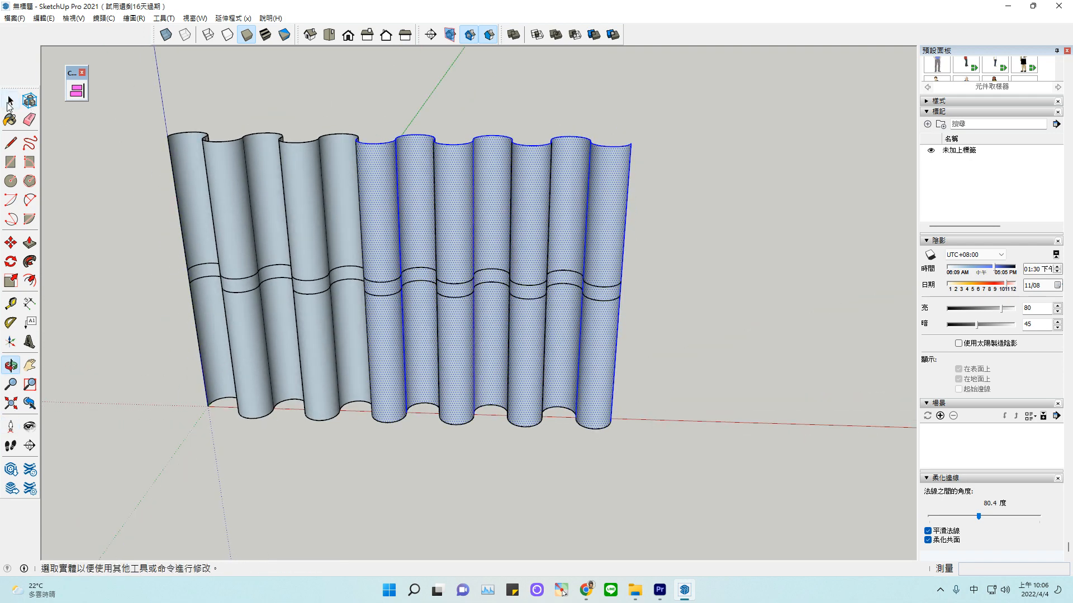
key("space")
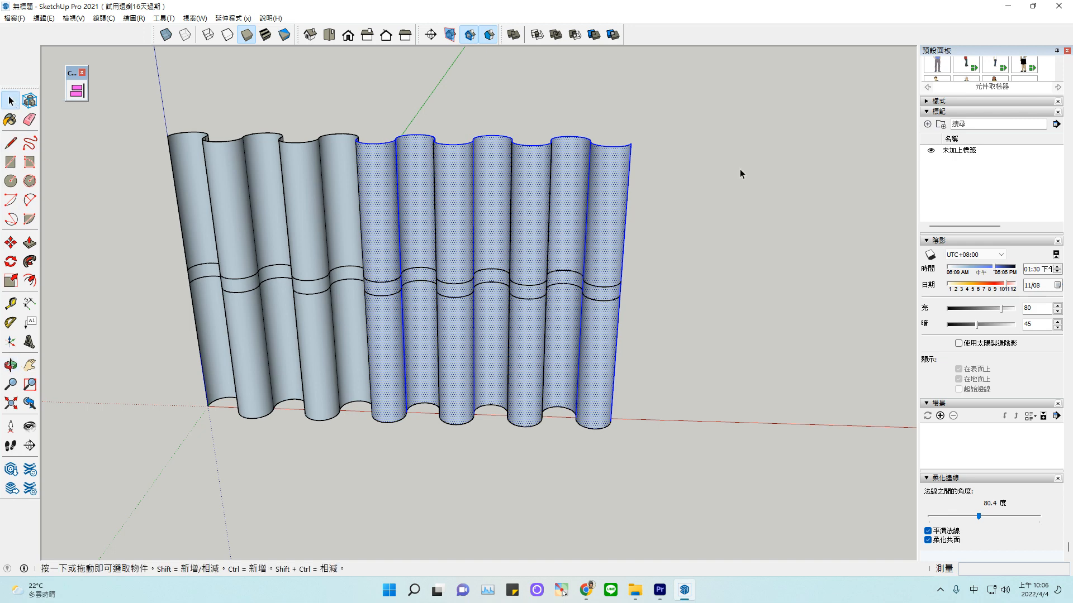
left_click(618, 121)
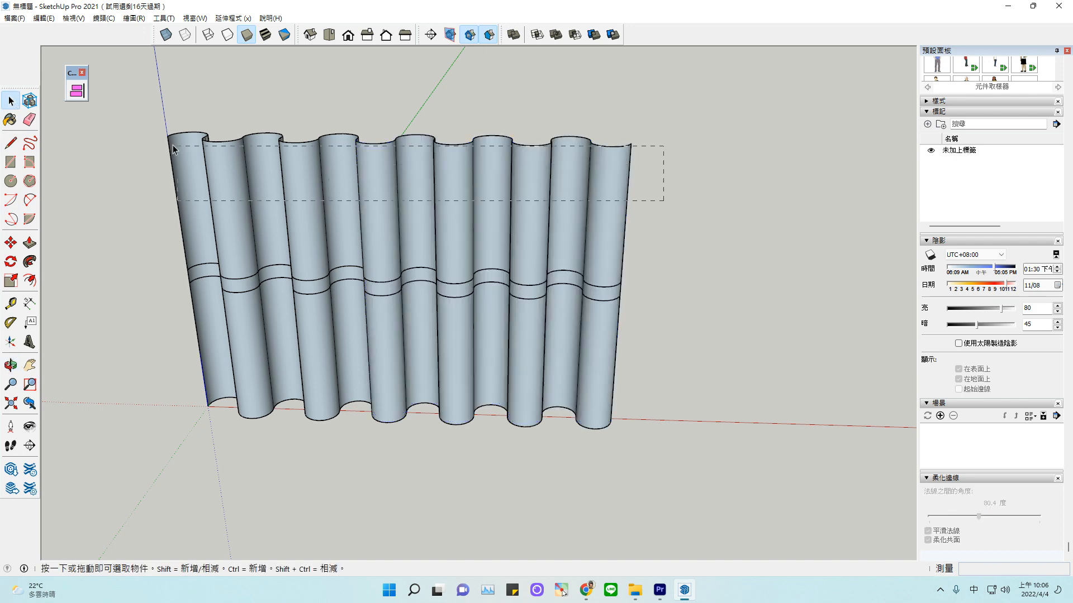
Select all the curtain's faces and paint them with the tan-and-brown plaid material from the carpet and fabric collection.
left_click_drag(173, 148, 118, 112)
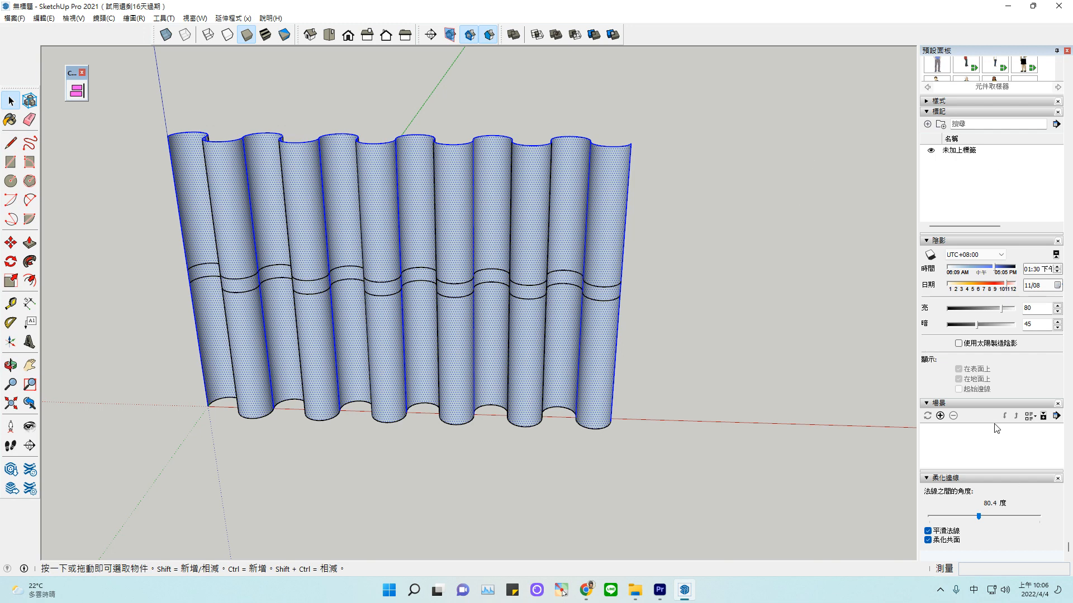
scroll(1018, 230, "up", 10)
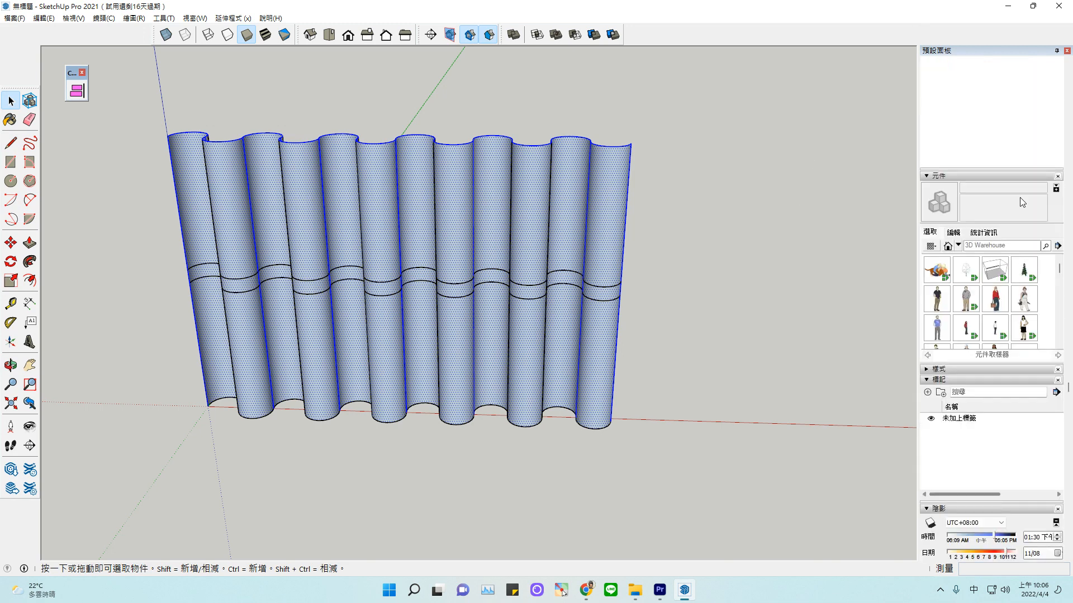
scroll(1020, 201, "down", 3)
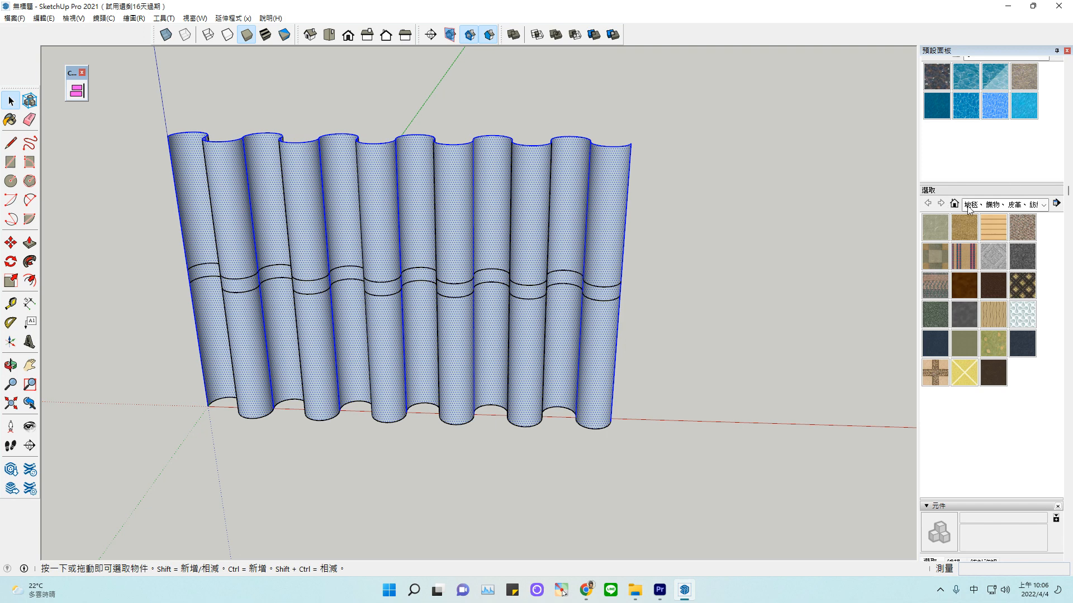
left_click(942, 373)
left_click(631, 228)
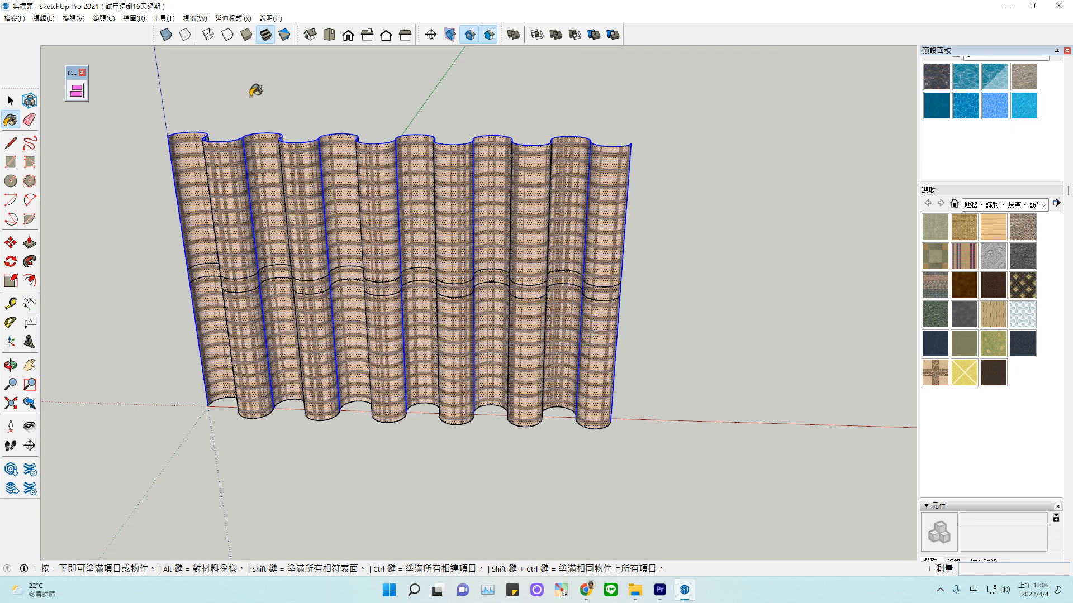
left_click(15, 103)
left_click(119, 215)
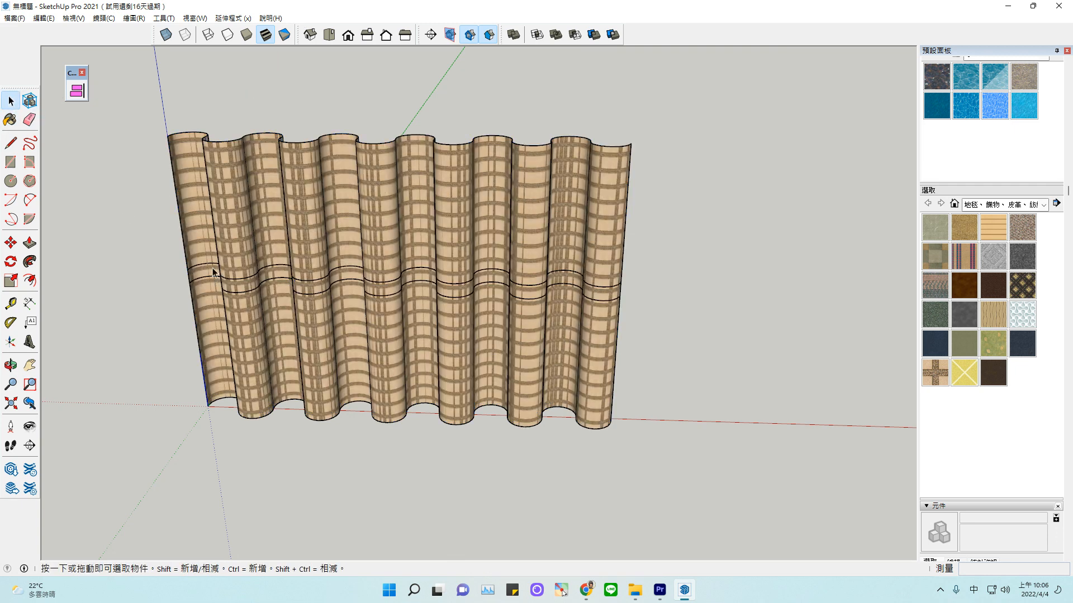
Explode both grouped wavy edges across the middle of the curtain so they divide its faces.
left_click(213, 271)
left_click(235, 281)
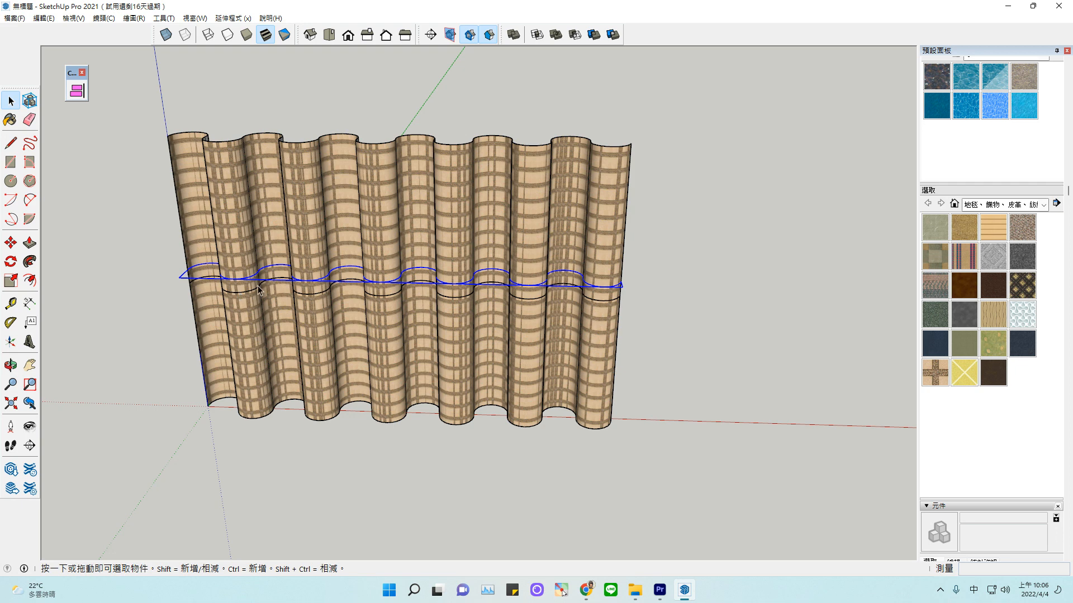
right_click(242, 284)
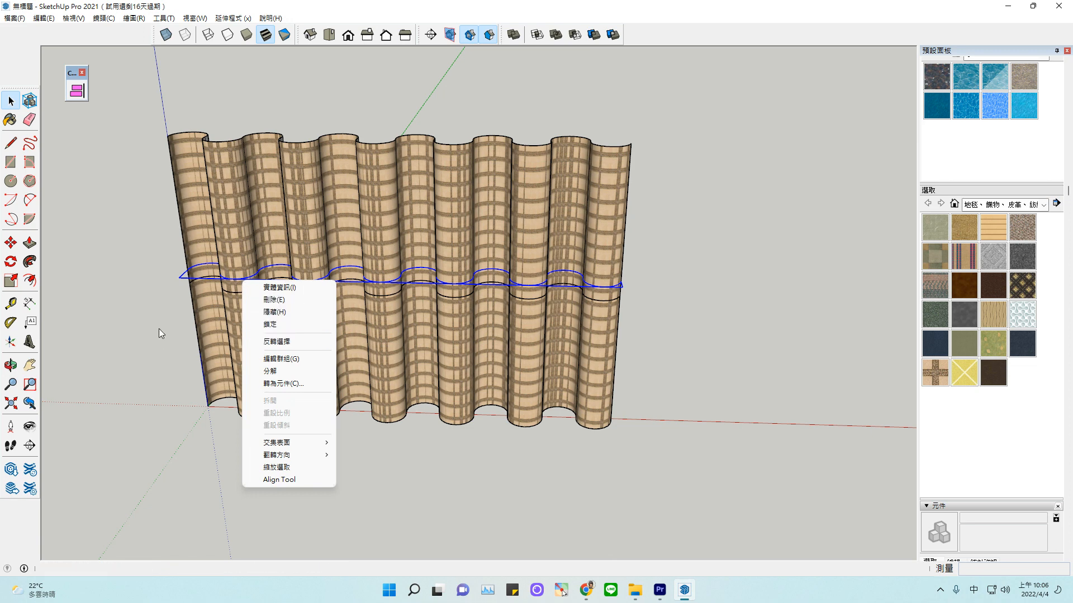
left_click(204, 285)
left_click(206, 268)
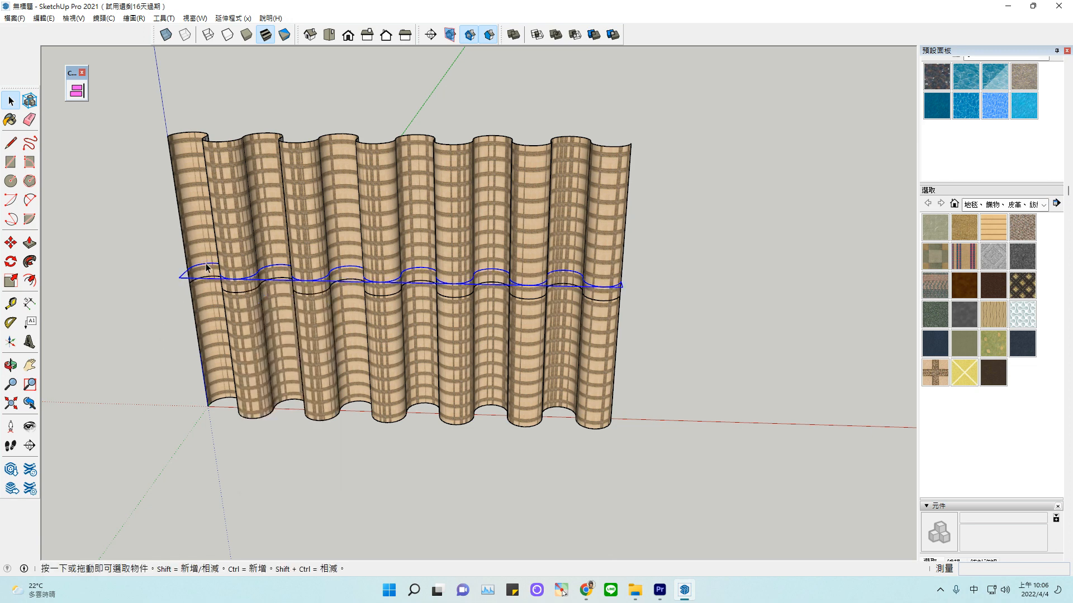
right_click(206, 266)
left_click(308, 294)
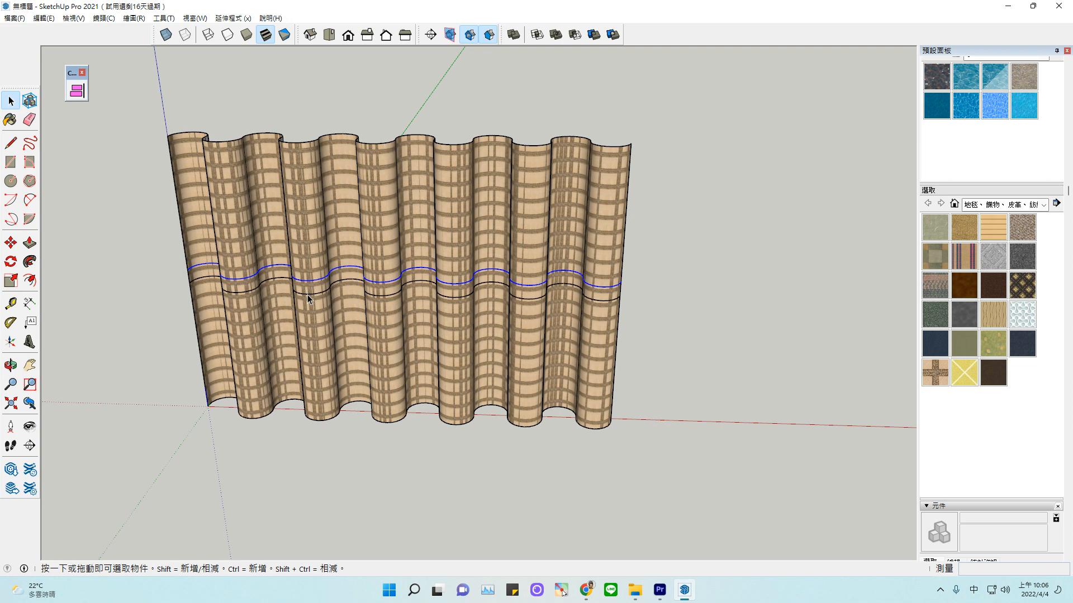
right_click(306, 294)
left_click(346, 383)
Paint every face of the narrow band between the two wavy lines with the white patterned fabric material.
left_click(1022, 313)
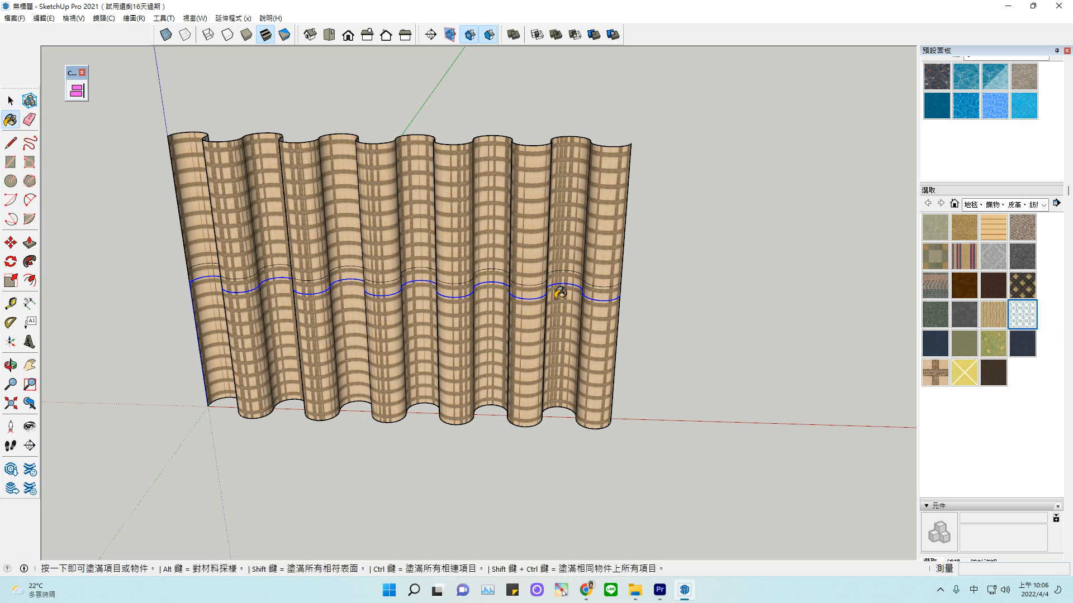
left_click(611, 291)
left_click(573, 277)
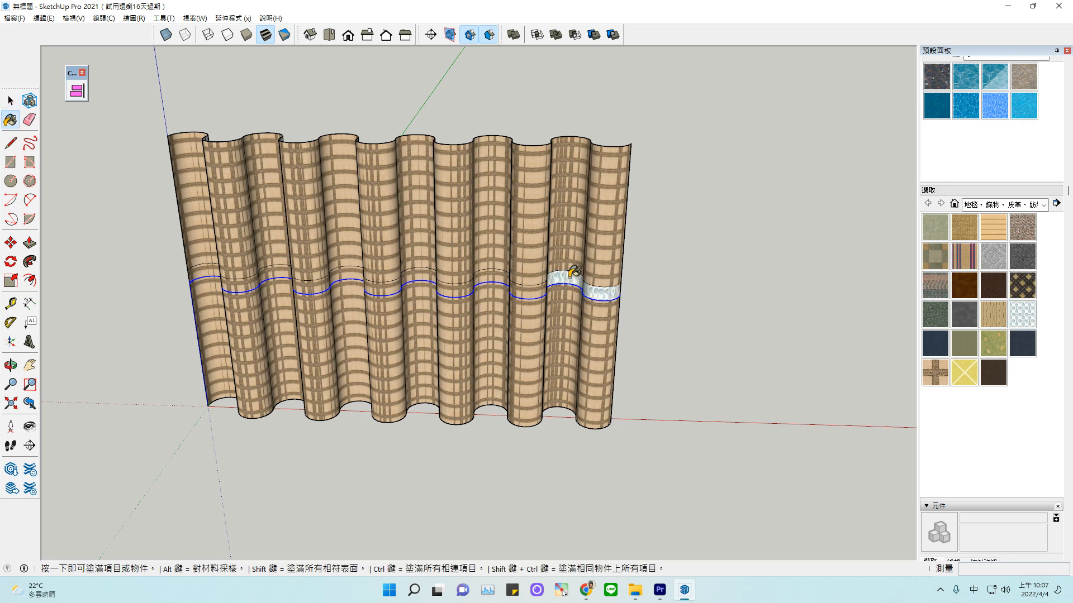
left_click(532, 288)
left_click(469, 285)
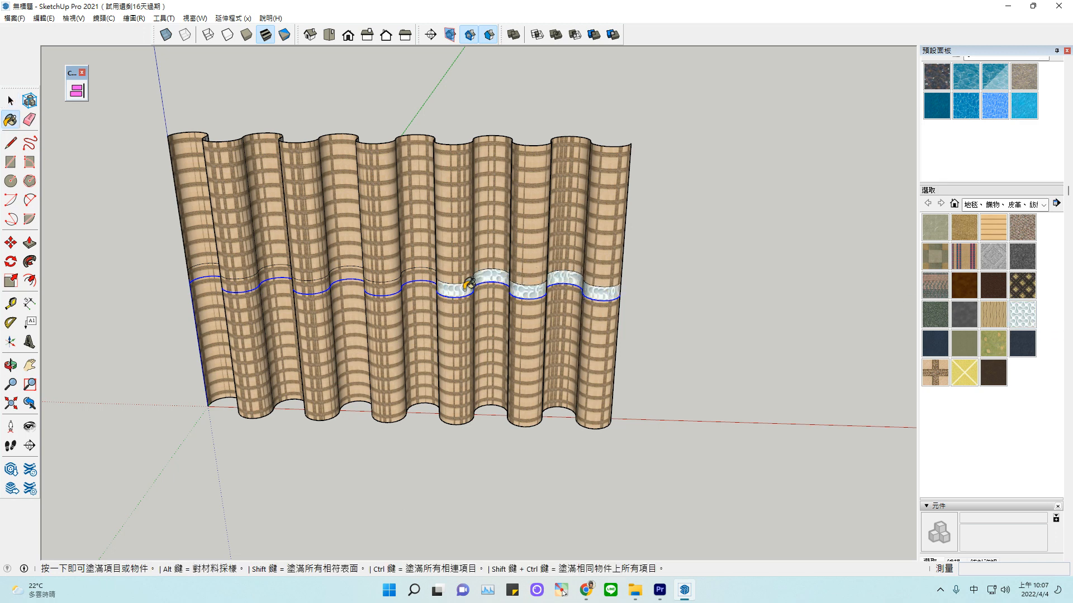
left_click(420, 278)
left_click(383, 287)
left_click(347, 276)
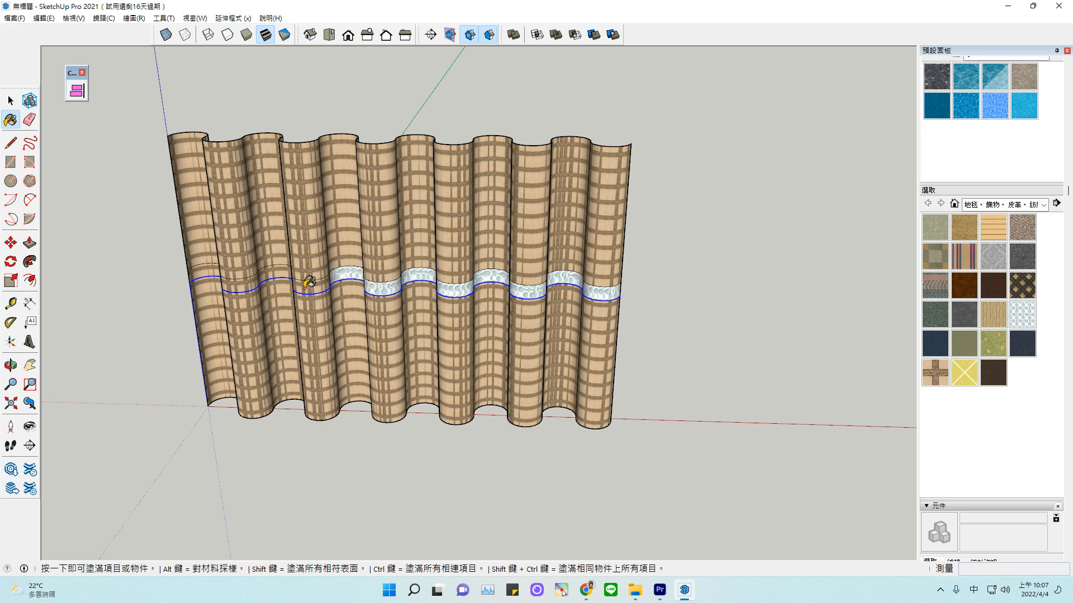
left_click(312, 285)
left_click(253, 281)
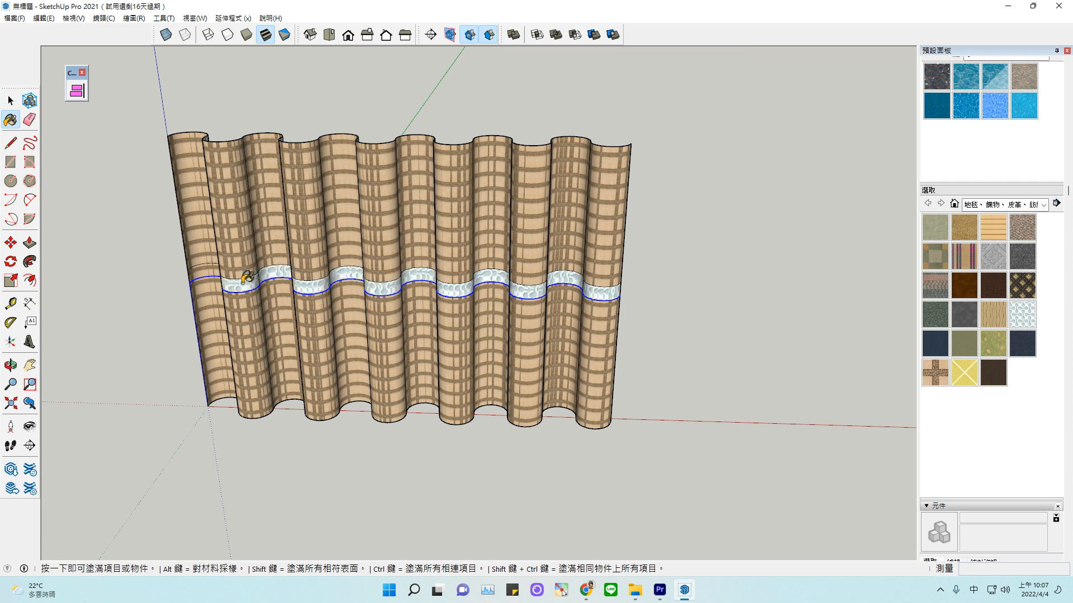
left_click(212, 271)
left_click(10, 101)
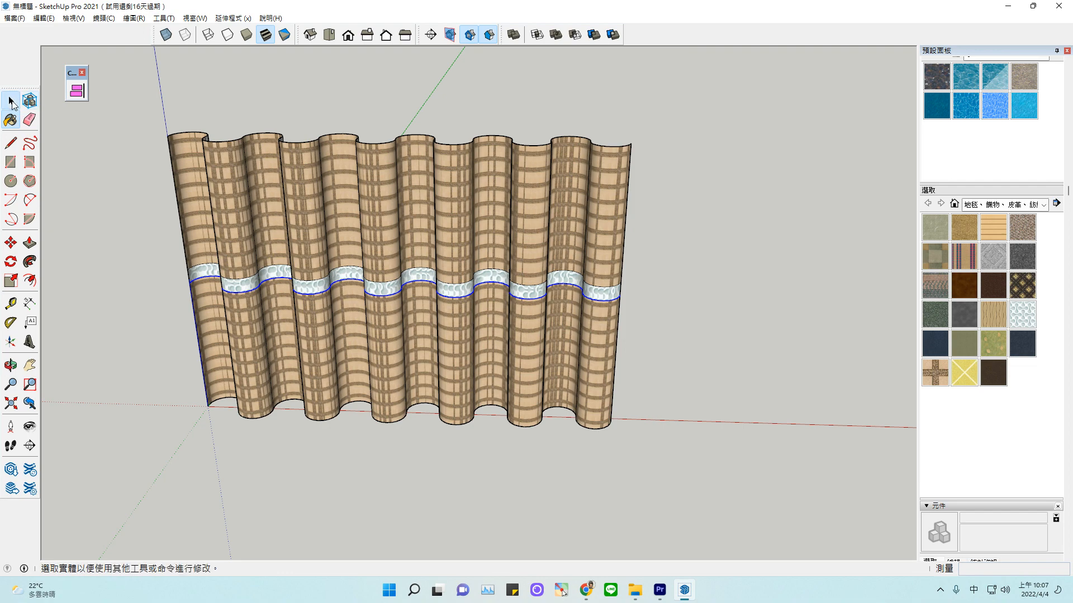
left_click(91, 236)
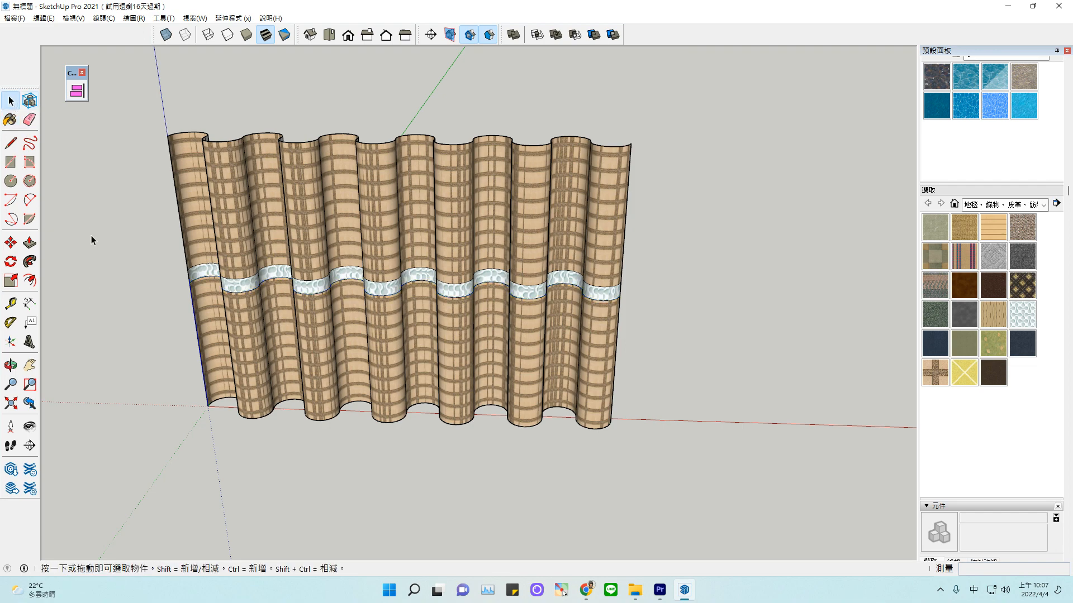
Examine the painted curtain and its white band from several angles.
left_click(11, 366)
left_click_drag(520, 378, 461, 328)
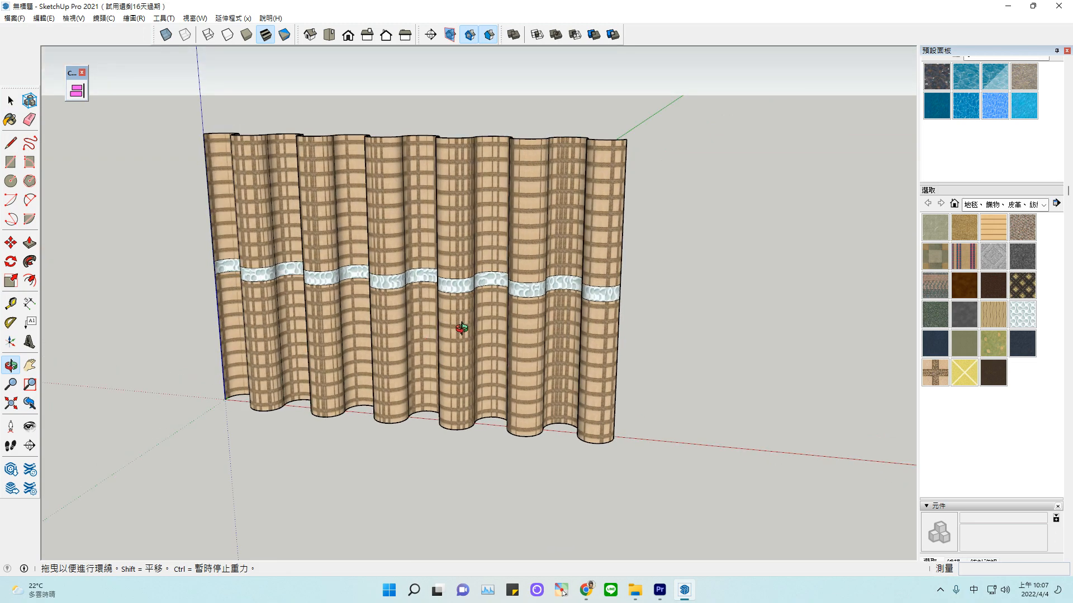
left_click_drag(461, 328, 427, 376)
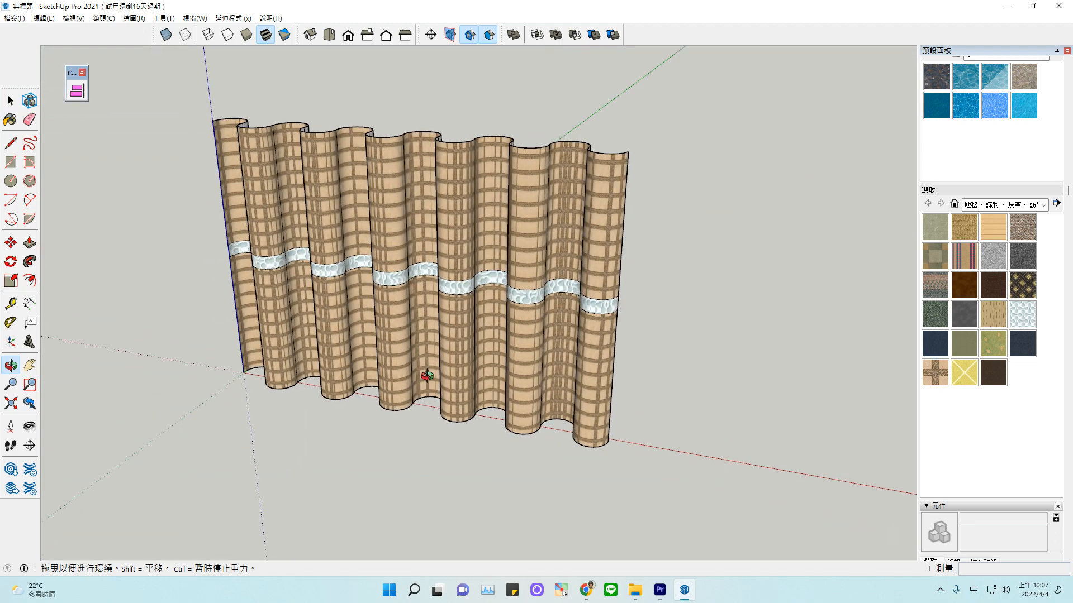
left_click_drag(474, 349, 624, 390)
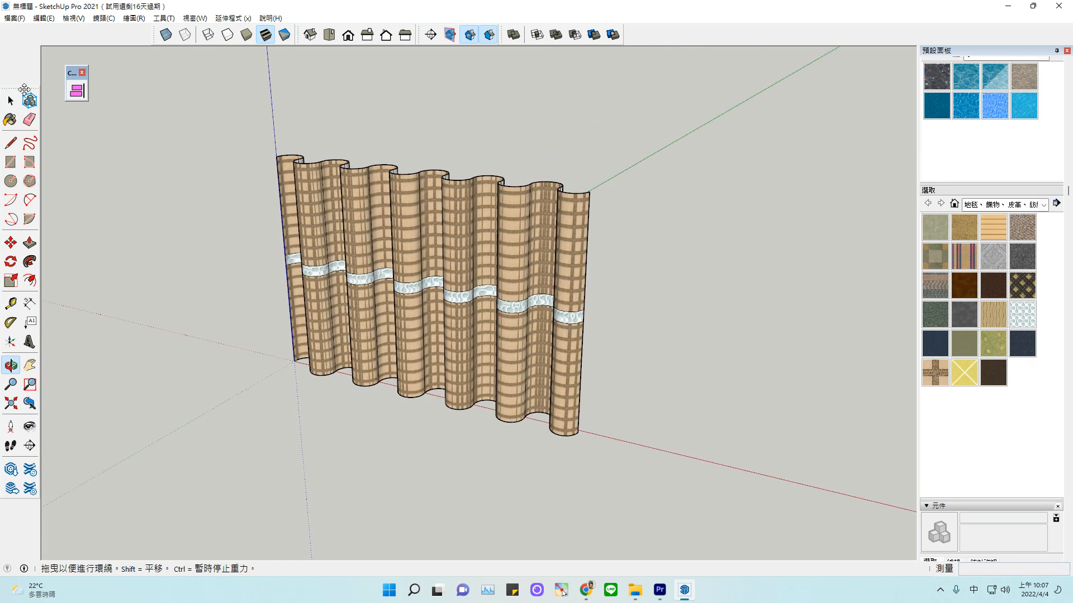
Try scaling the whole curtain along the red axis and uniformly to about 0.64, and undo the change.
left_click(10, 100)
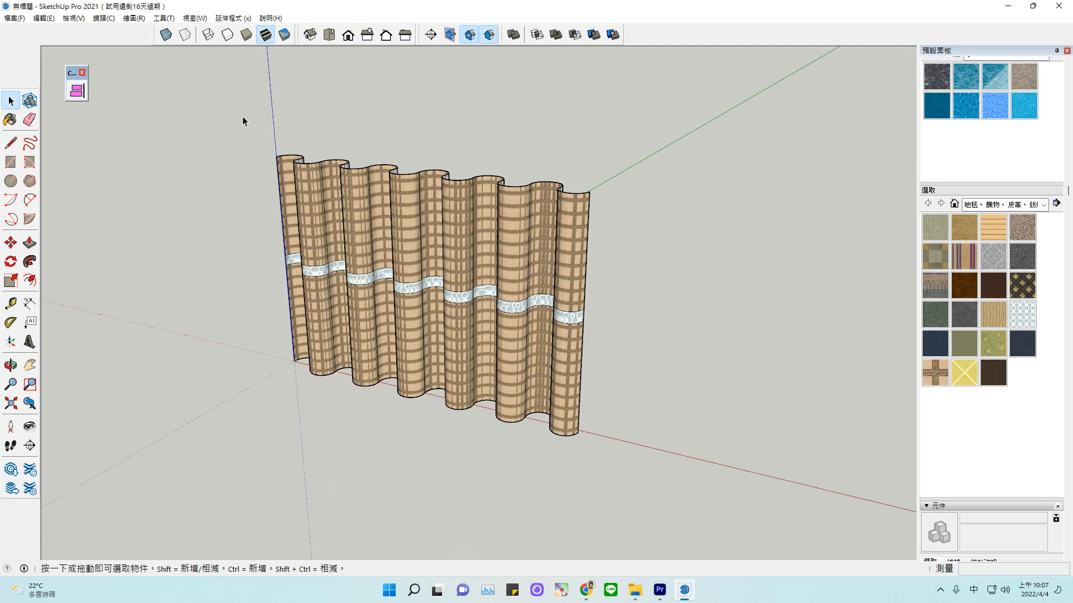
left_click_drag(229, 125, 652, 495)
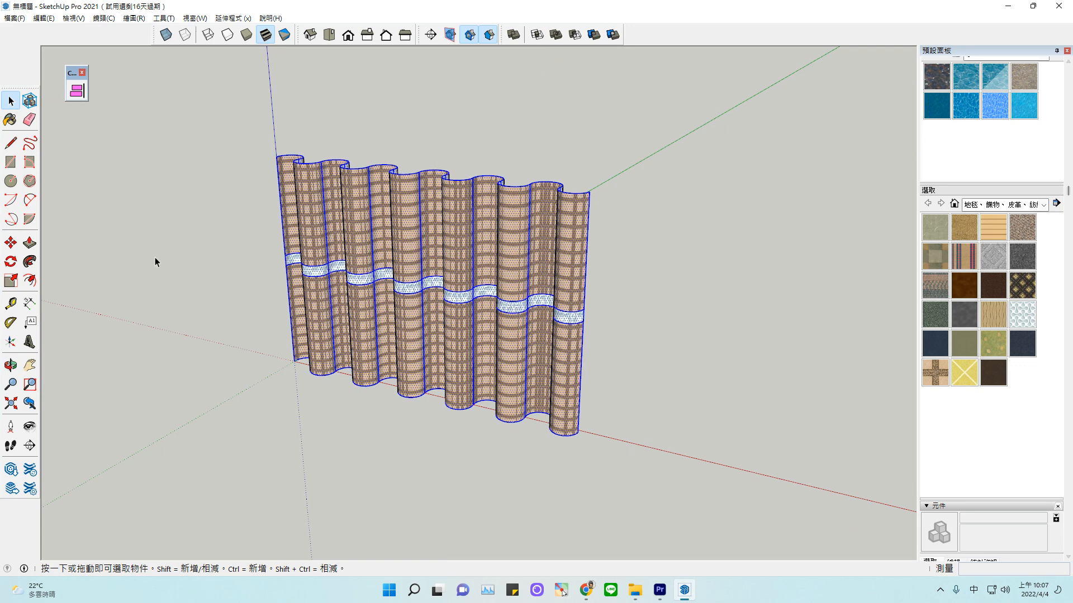
left_click(11, 281)
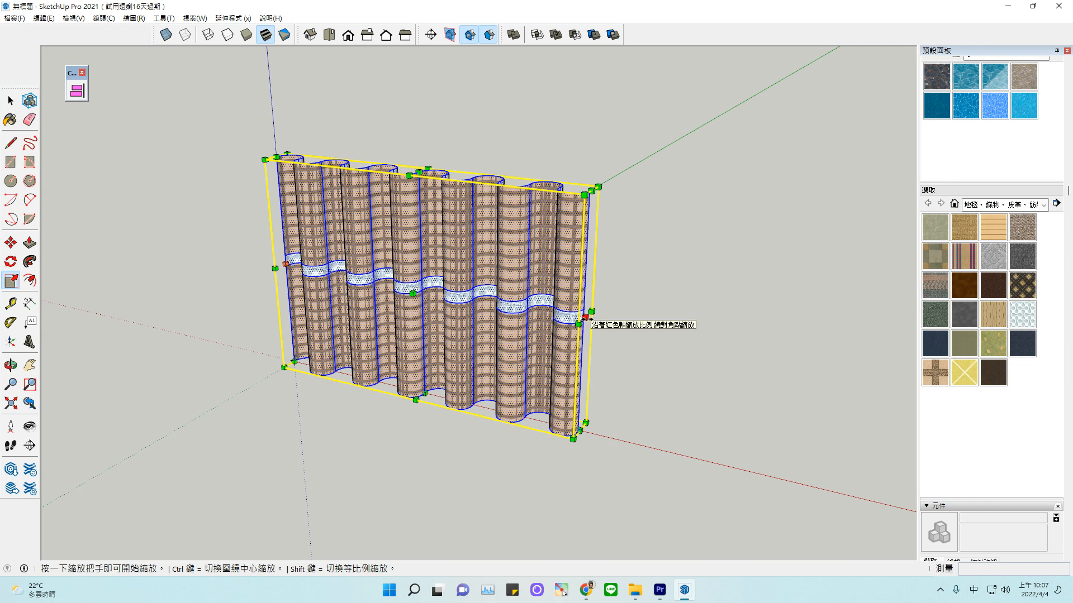
left_click_drag(584, 318, 545, 336)
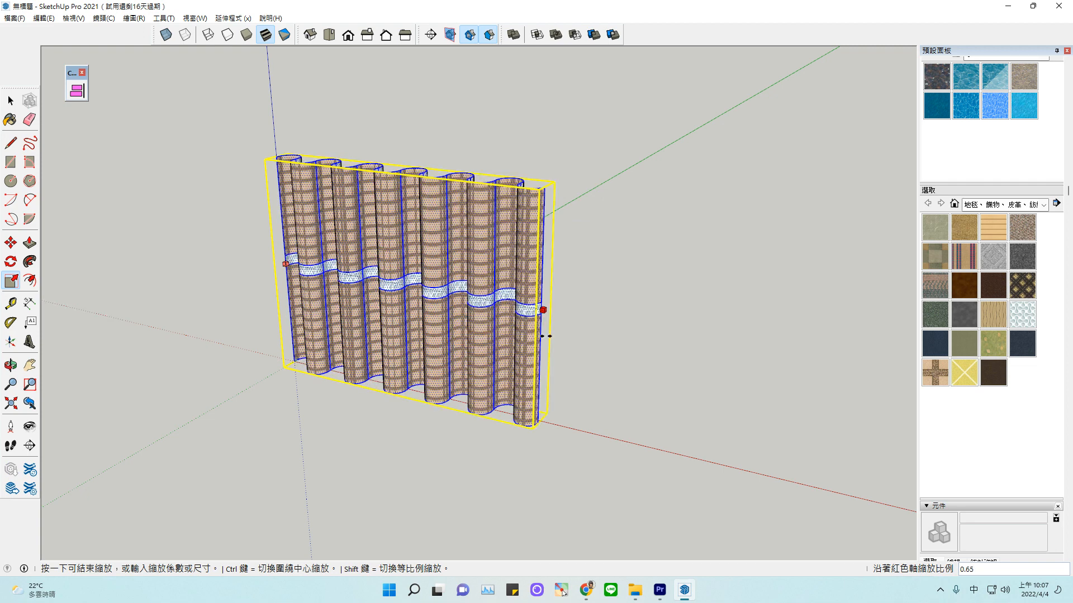
key("Escape")
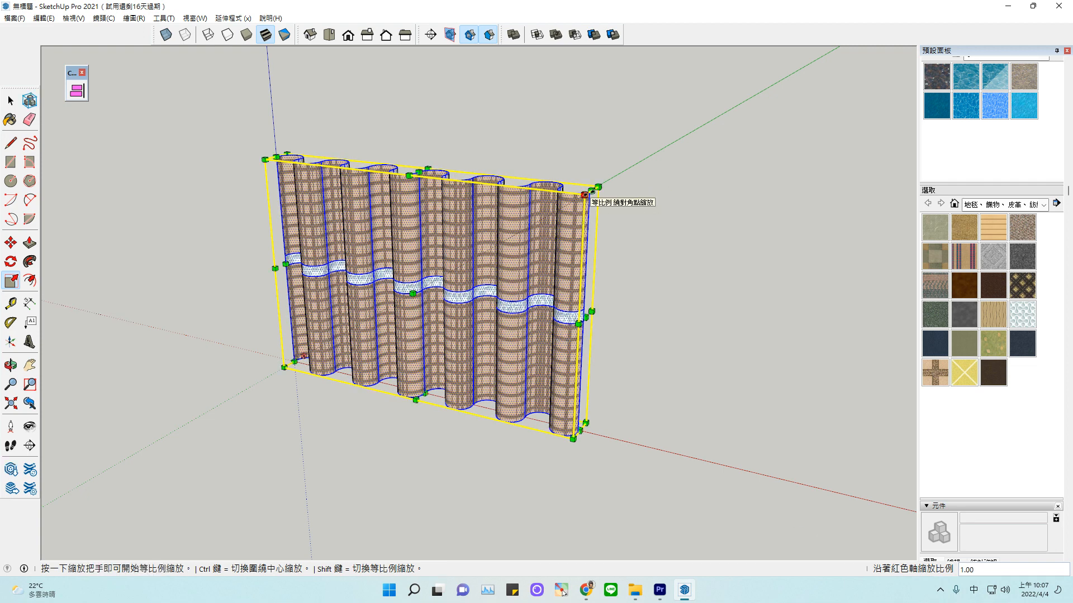
left_click_drag(584, 195, 469, 260)
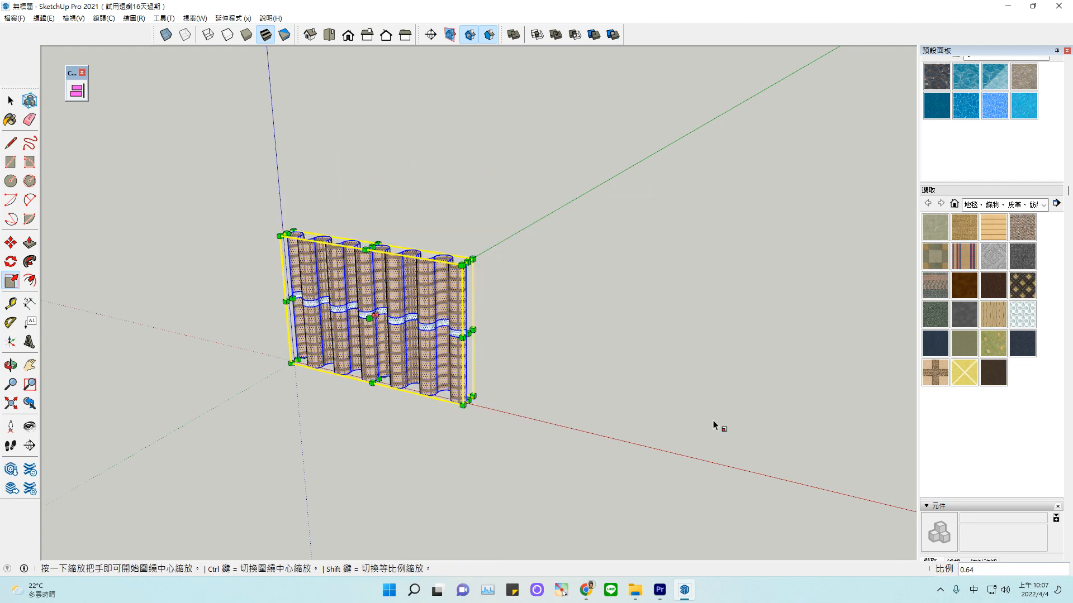
key("ctrl+z")
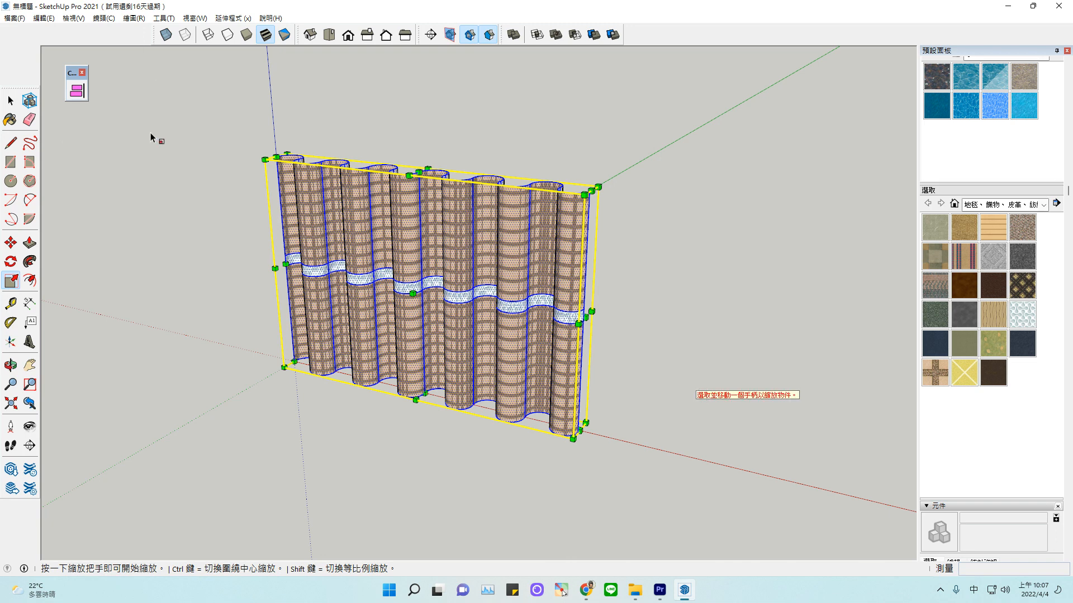
left_click(12, 101)
left_click(173, 198)
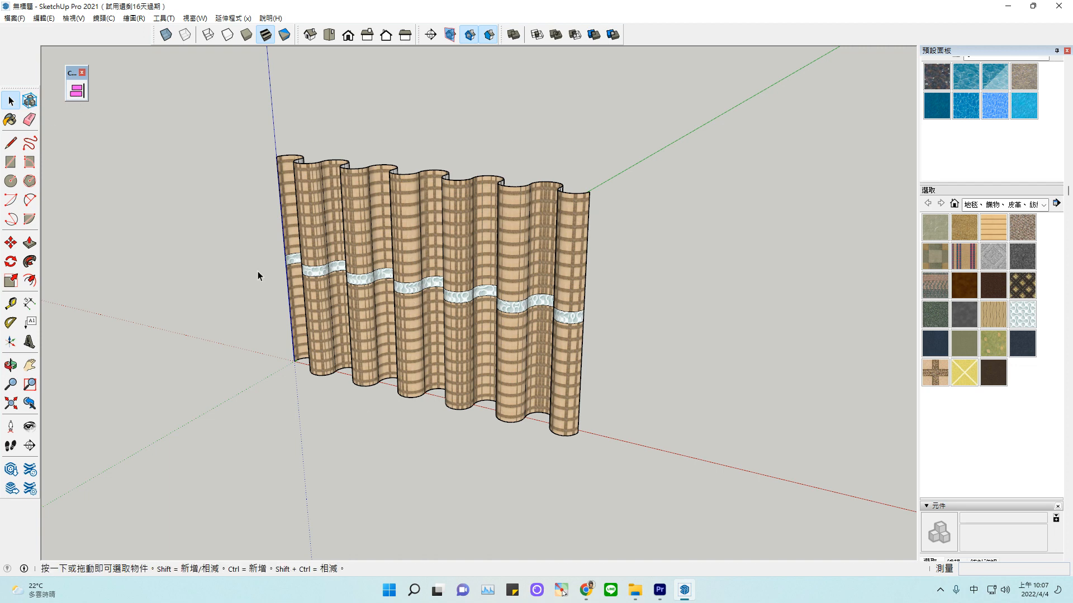
Scale the white band and all curtain faces below it to 0.5 along the red axis.
left_click_drag(267, 243, 595, 457)
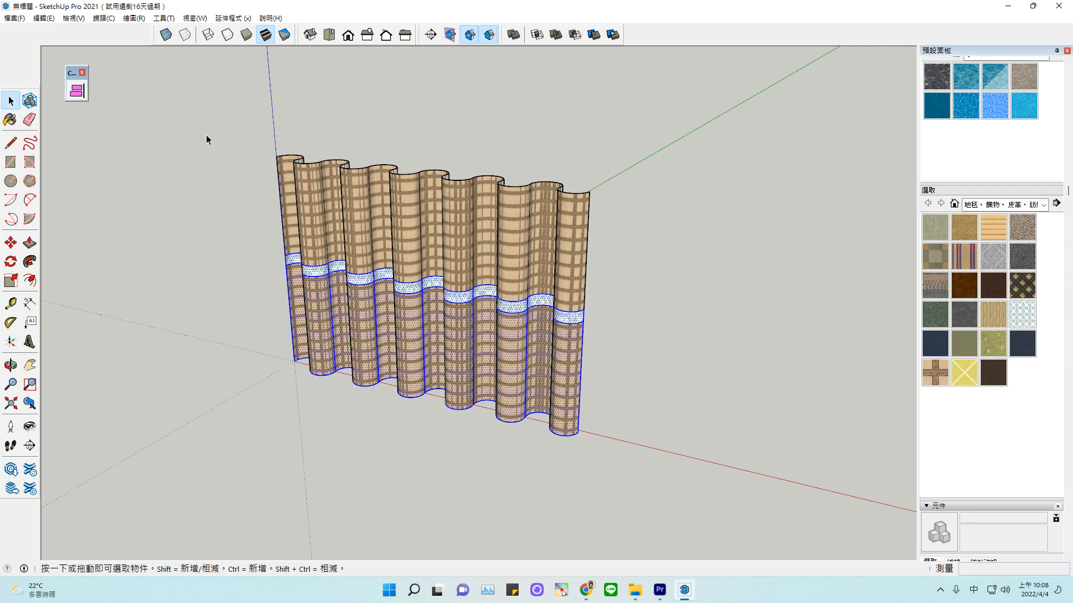
left_click(219, 244)
left_click_drag(251, 251, 601, 466)
left_click(13, 281)
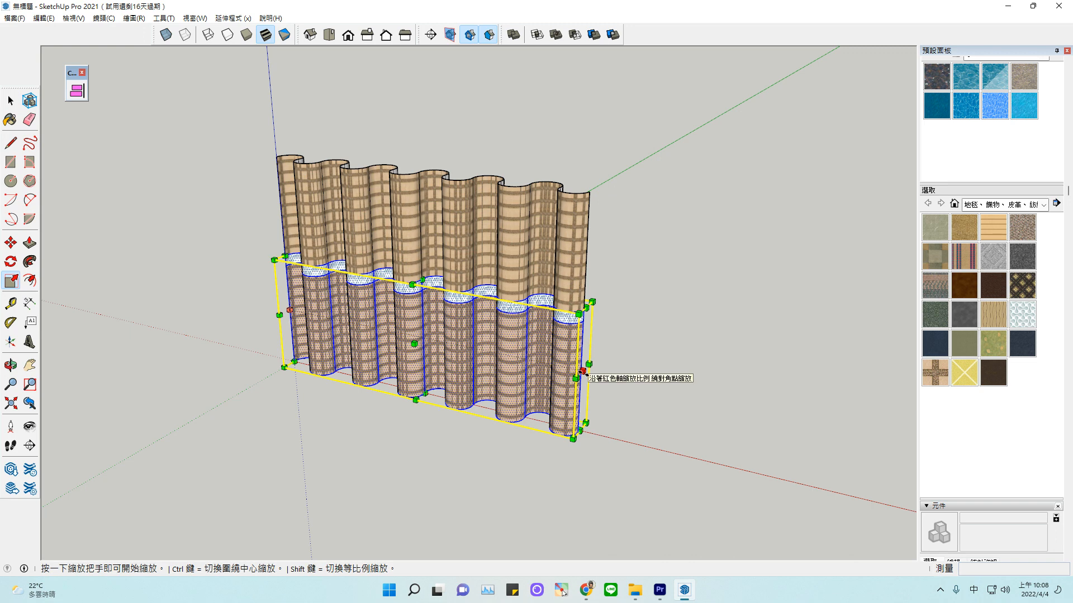
left_click_drag(582, 371, 490, 349)
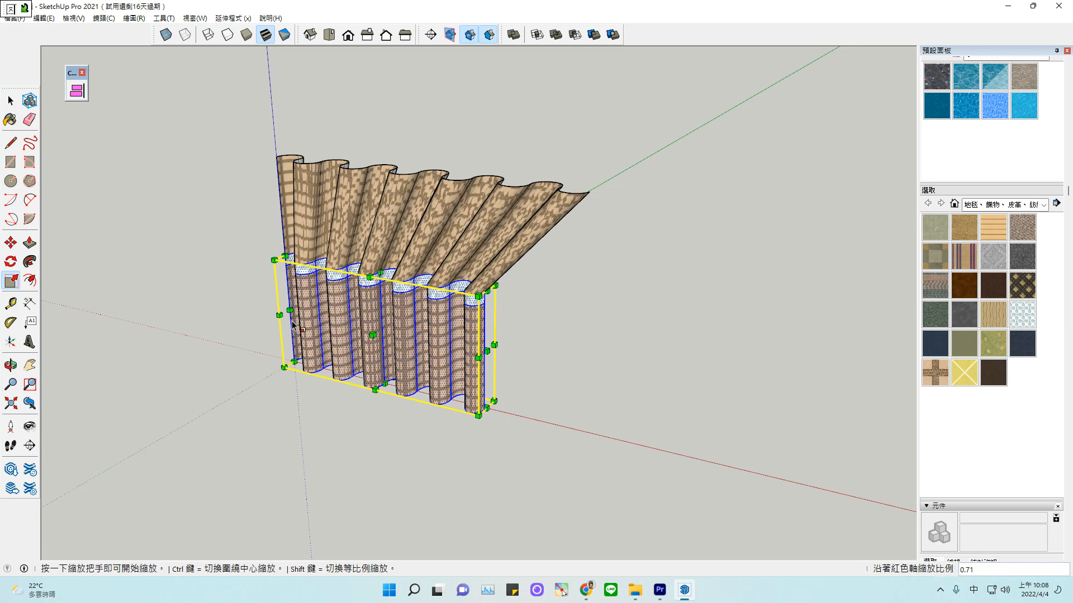
key("shift")
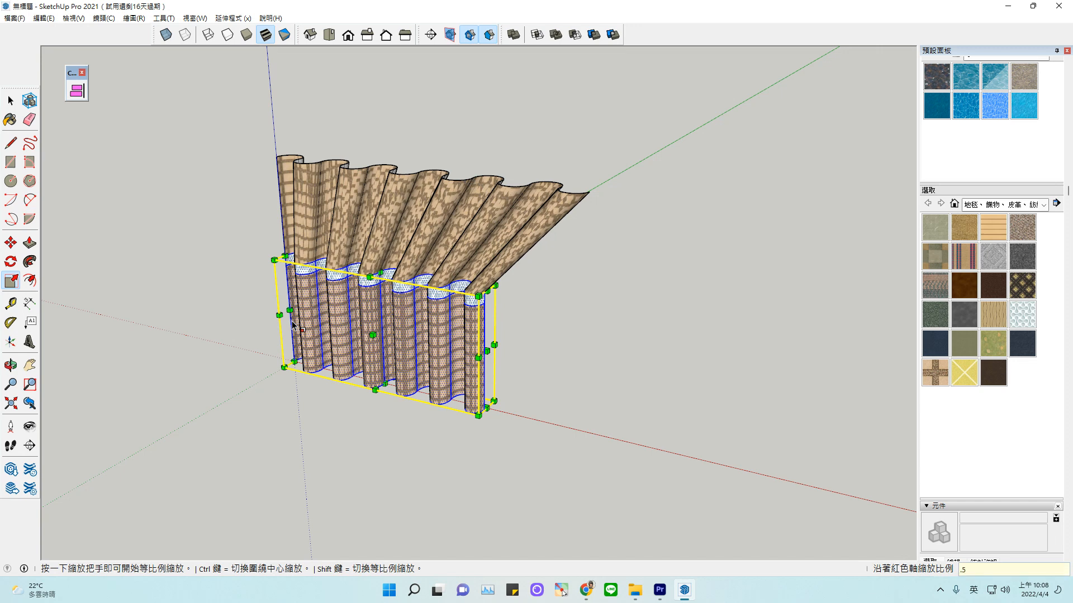
key("Return")
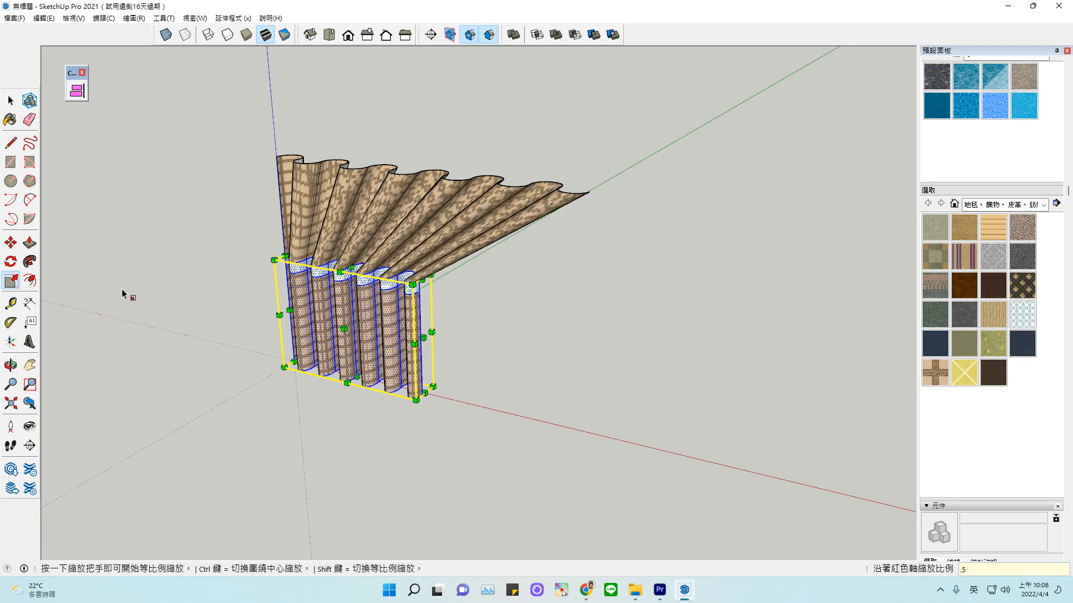
left_click(14, 99)
left_click(151, 217)
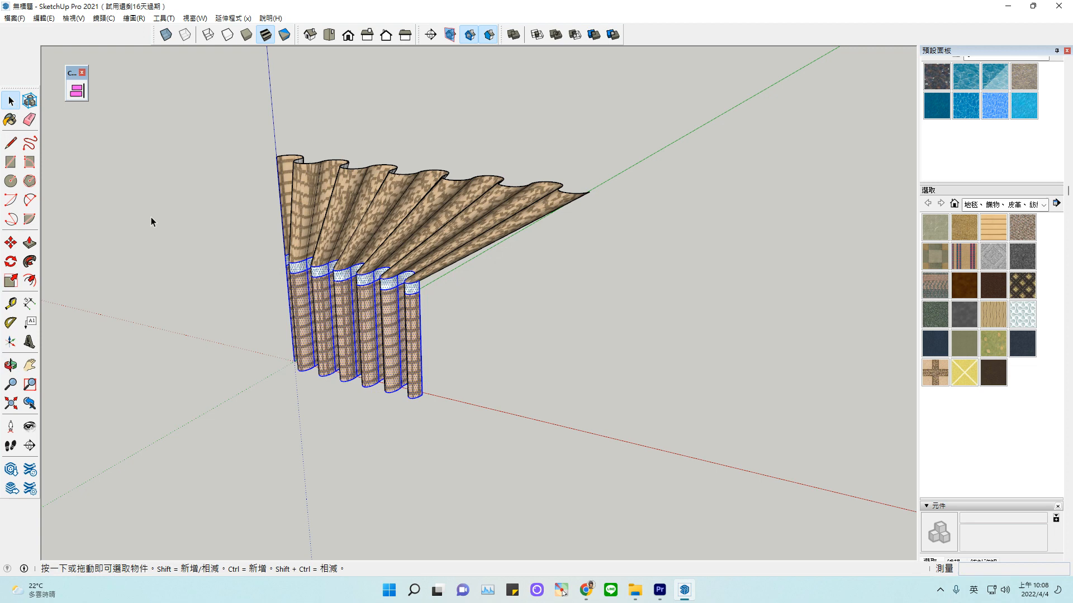
Select the entire gathered curtain, including its band and lower section, and make it a group.
left_click(11, 366)
left_click_drag(335, 412, 486, 329)
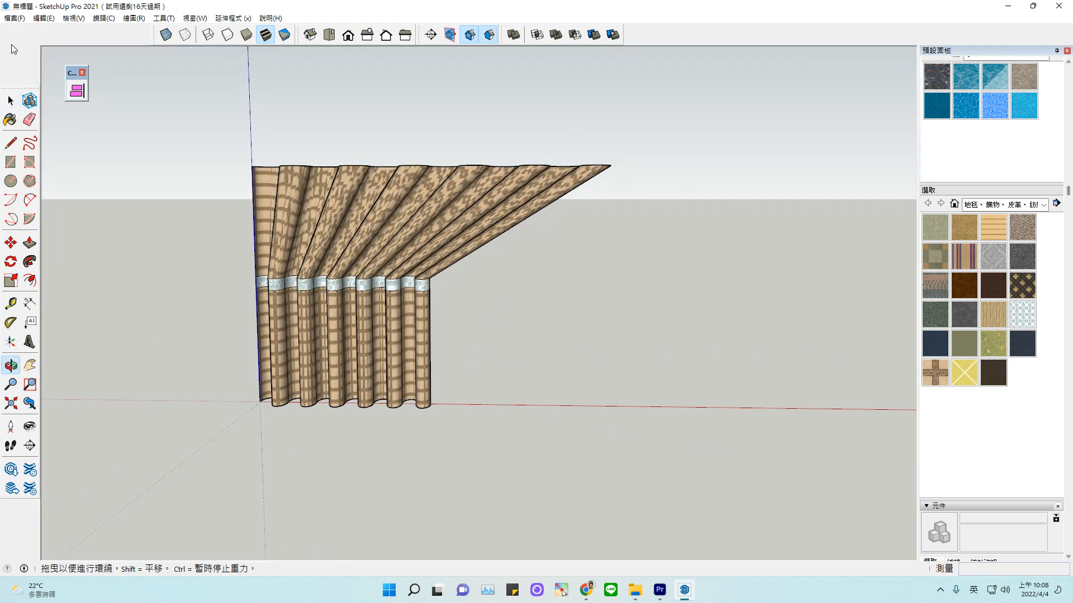
left_click(13, 99)
left_click_drag(202, 106, 663, 478)
left_click(522, 342)
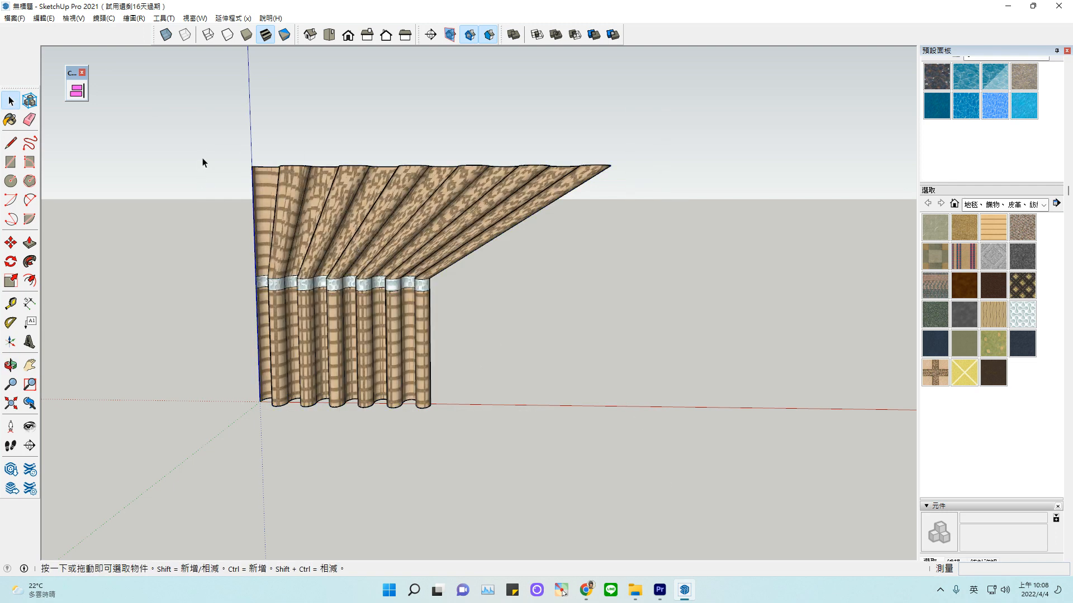
left_click_drag(202, 126, 665, 484)
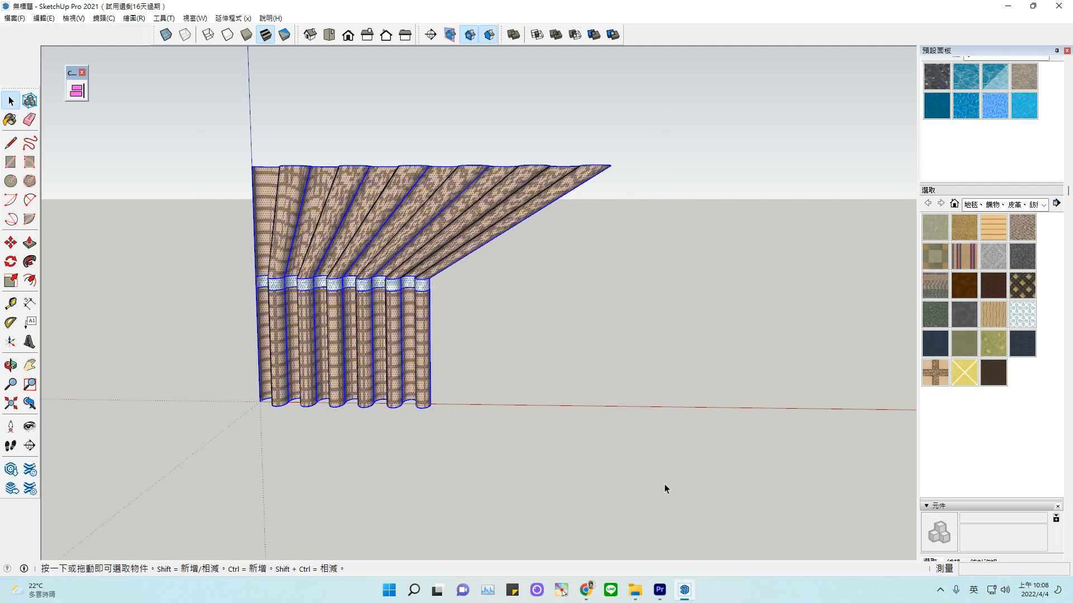
right_click(353, 213)
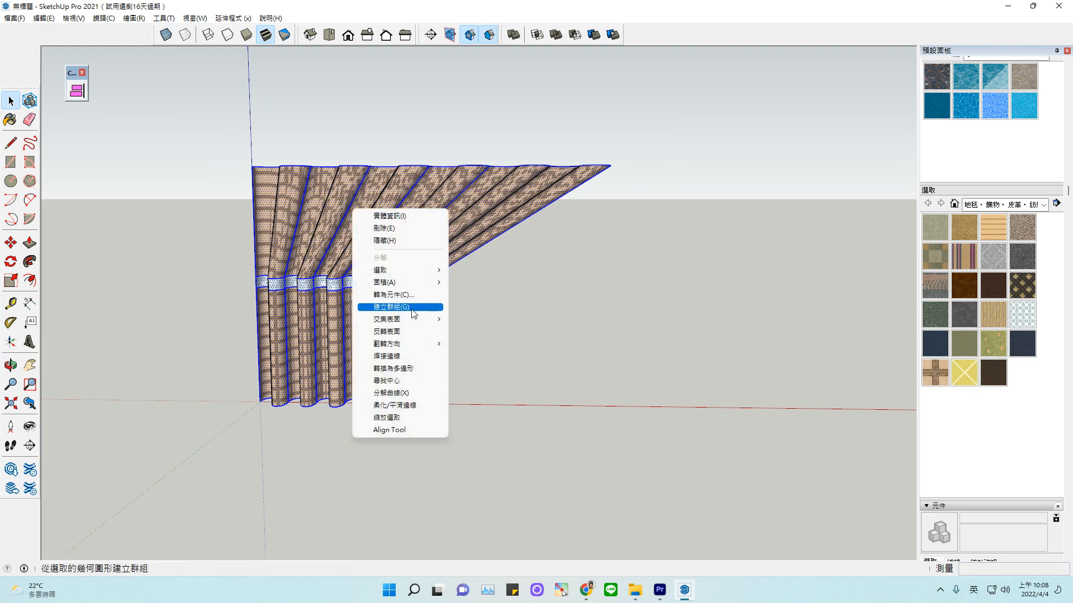
left_click(413, 307)
left_click(725, 344)
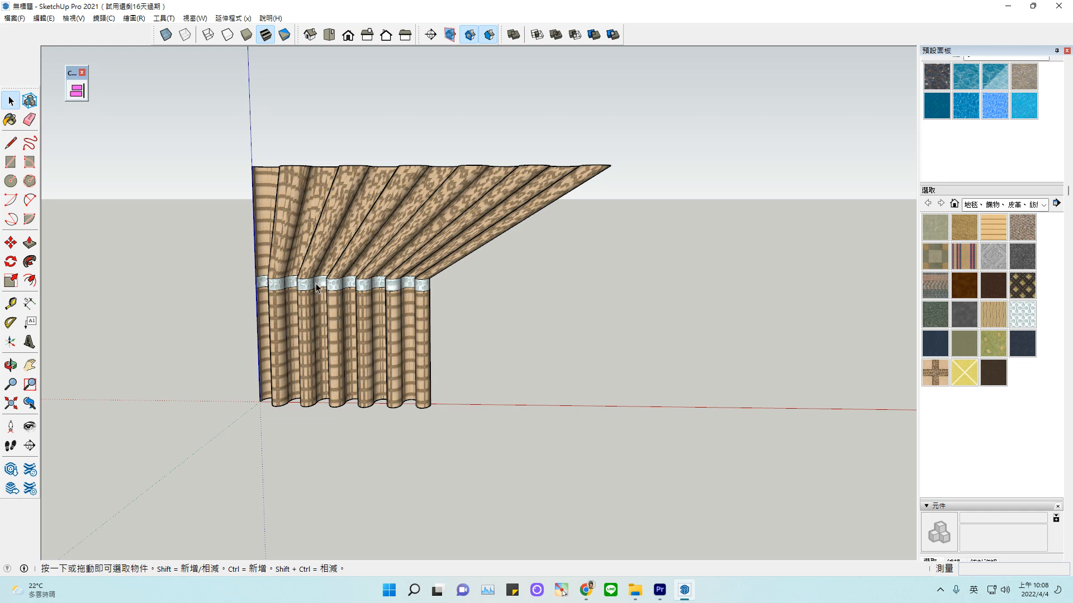
Copy the curtain group about 872.6 cm along the red axis.
left_click(29, 365)
left_click_drag(524, 249, 445, 265)
scroll(442, 262, "down", 2)
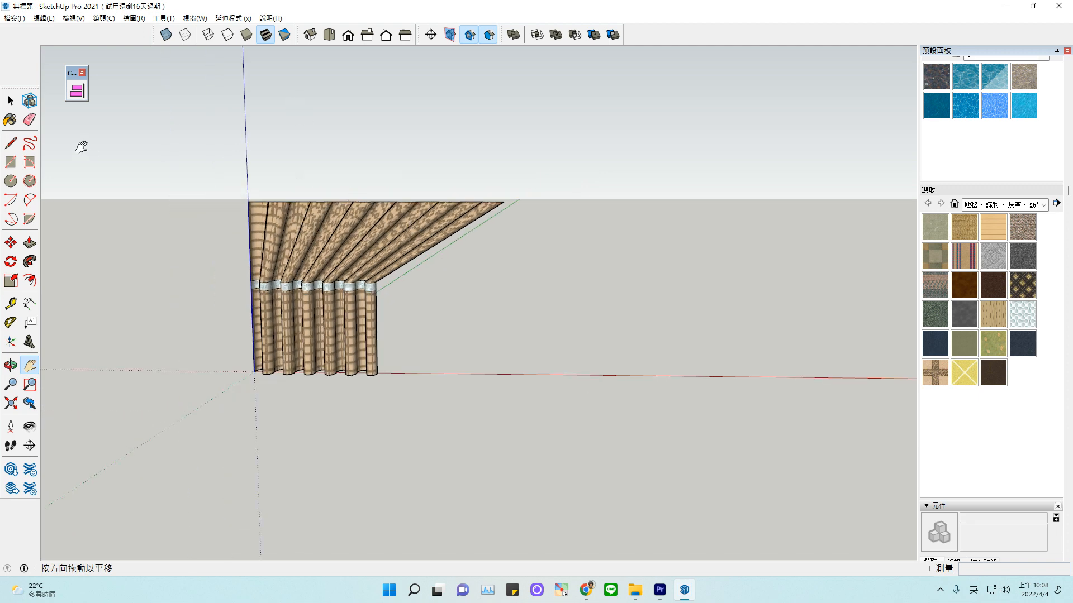
left_click(11, 100)
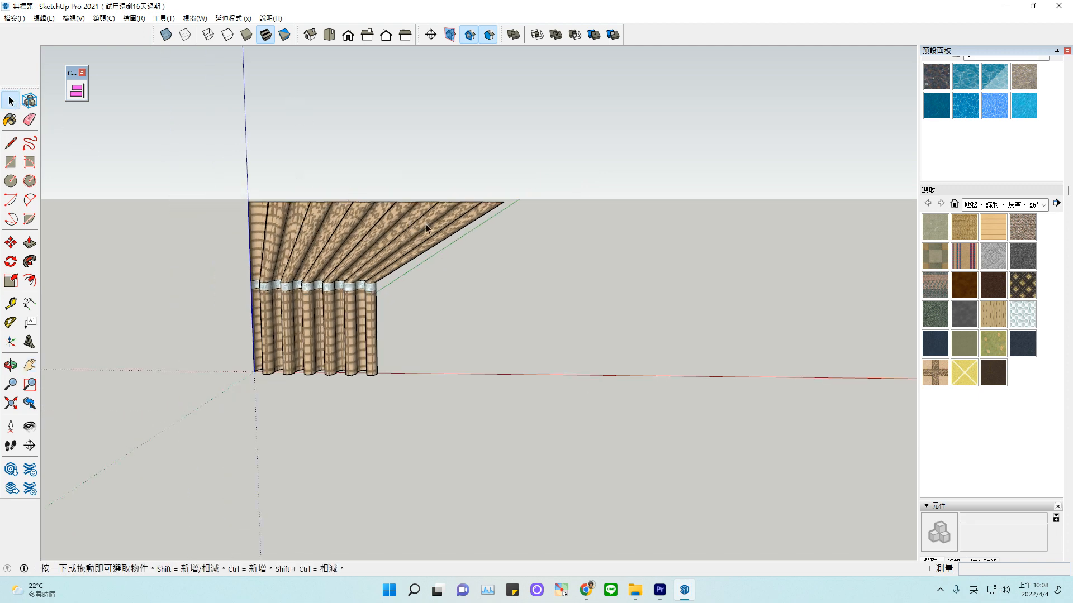
left_click(330, 267)
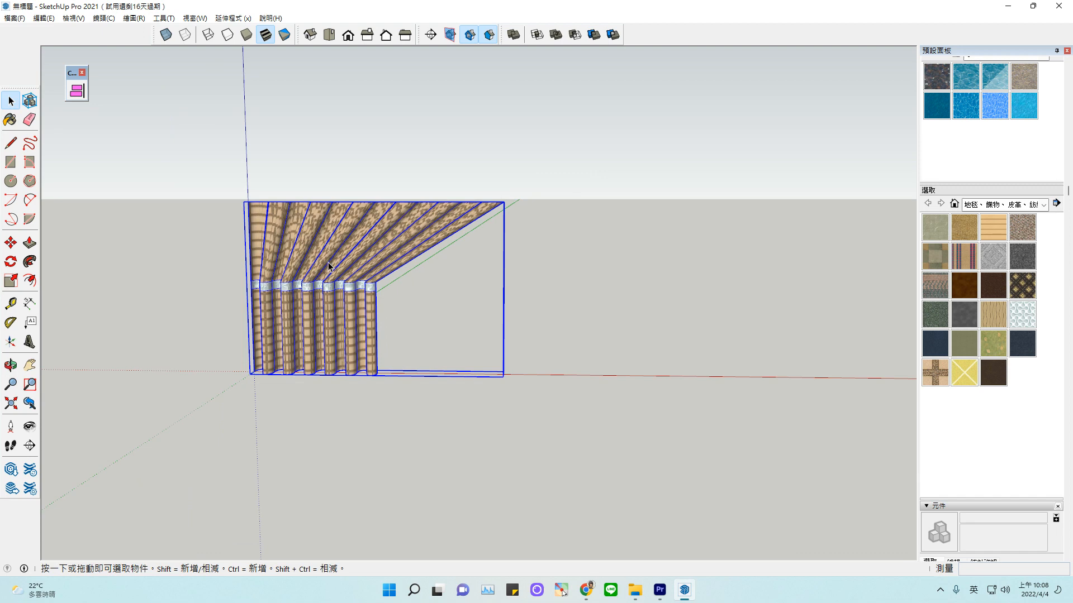
left_click(11, 242)
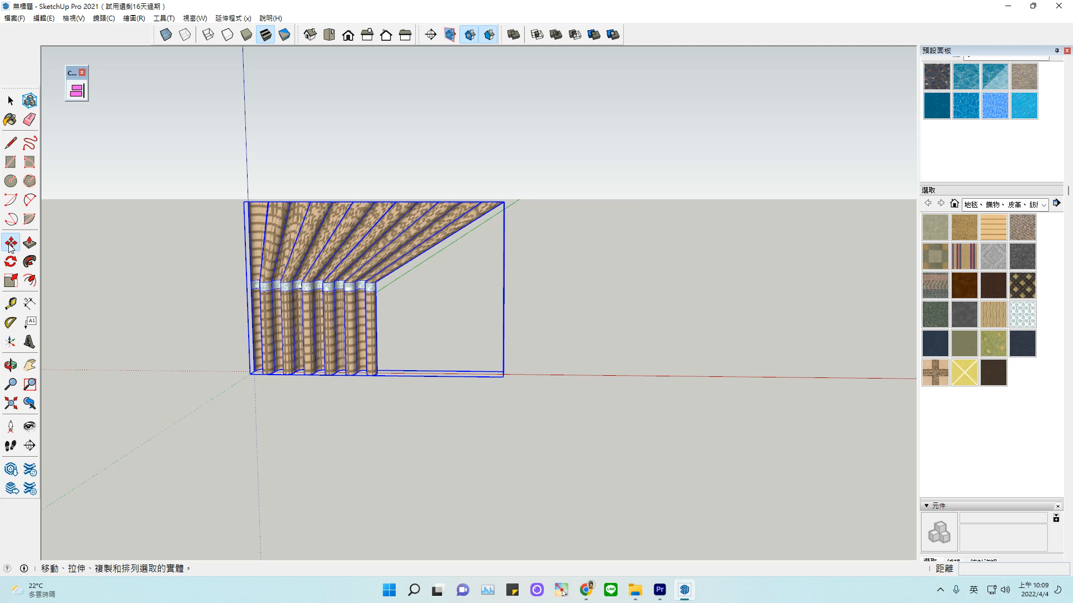
mouse_move(375, 359)
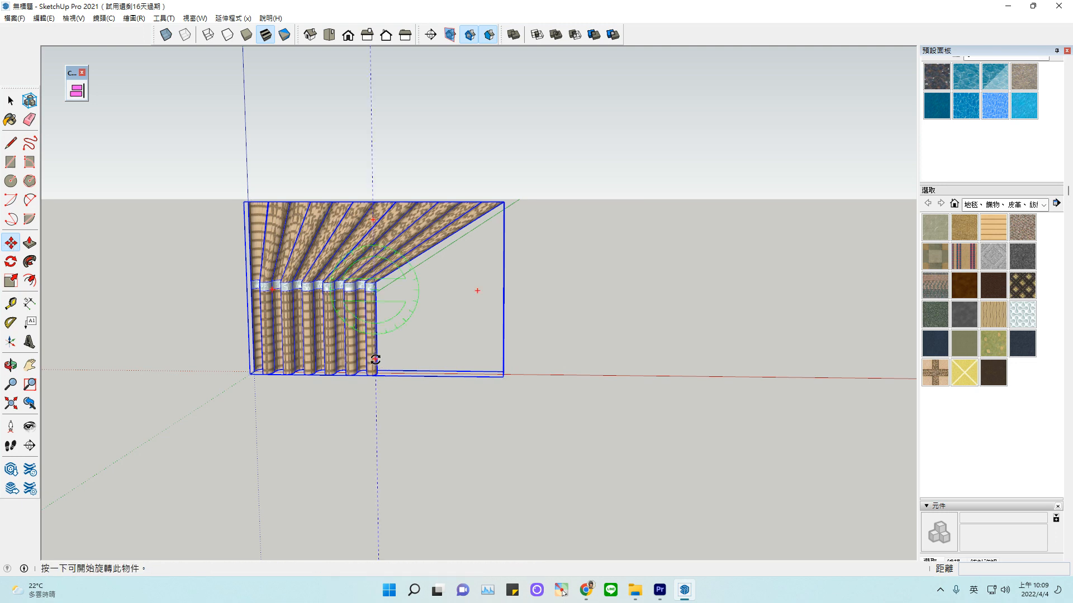
left_click(504, 367)
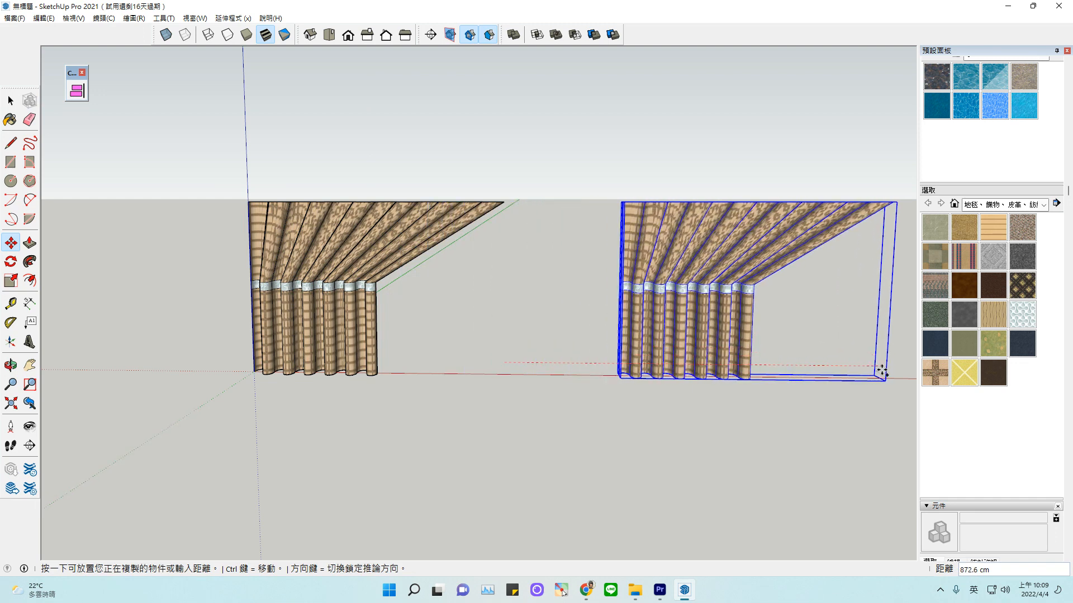
left_click(882, 371)
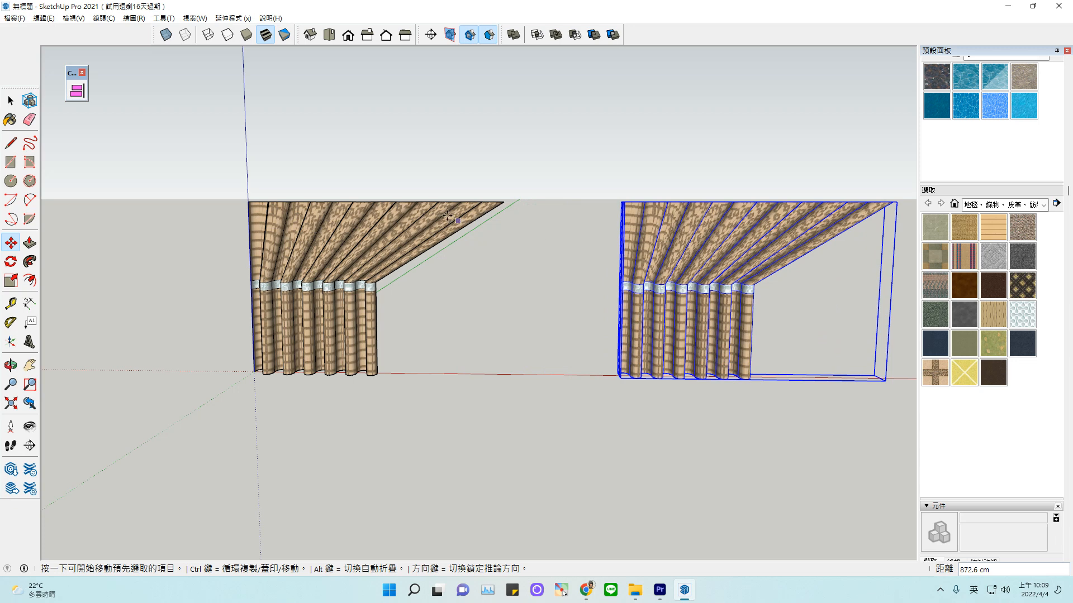
Mirror the copied curtain by scaling it to -1 along the red axis.
scroll(473, 256, "down", 2)
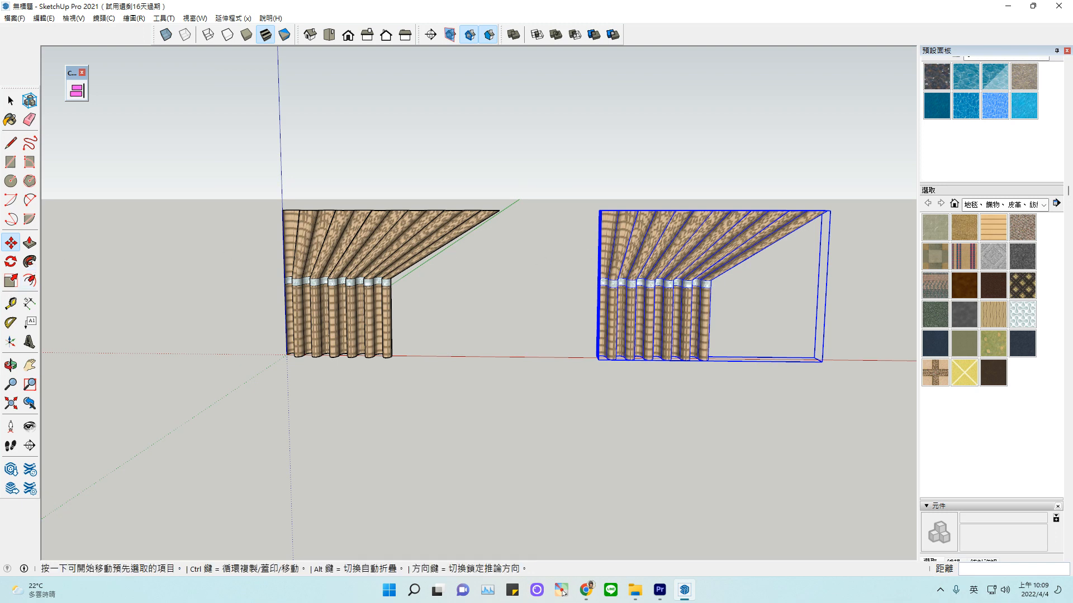
left_click(11, 280)
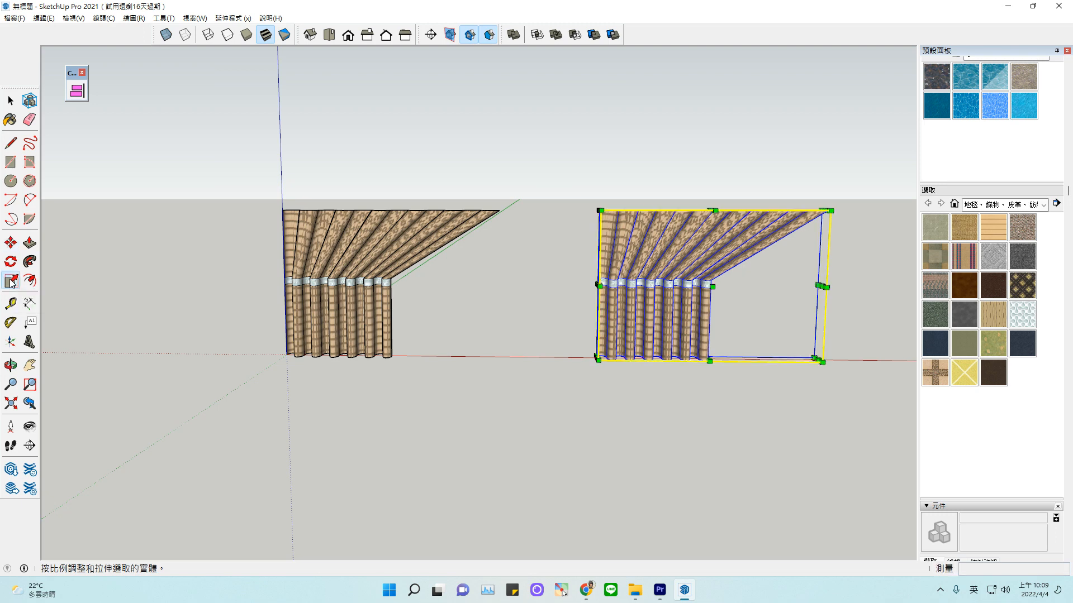
left_click(822, 286)
key("Escape")
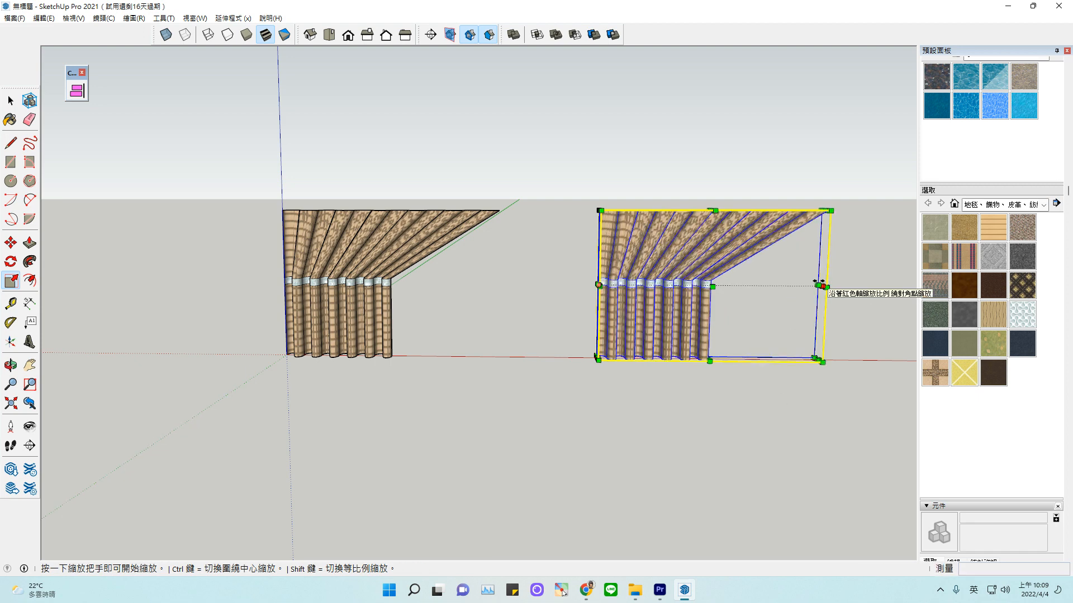
left_click(821, 286)
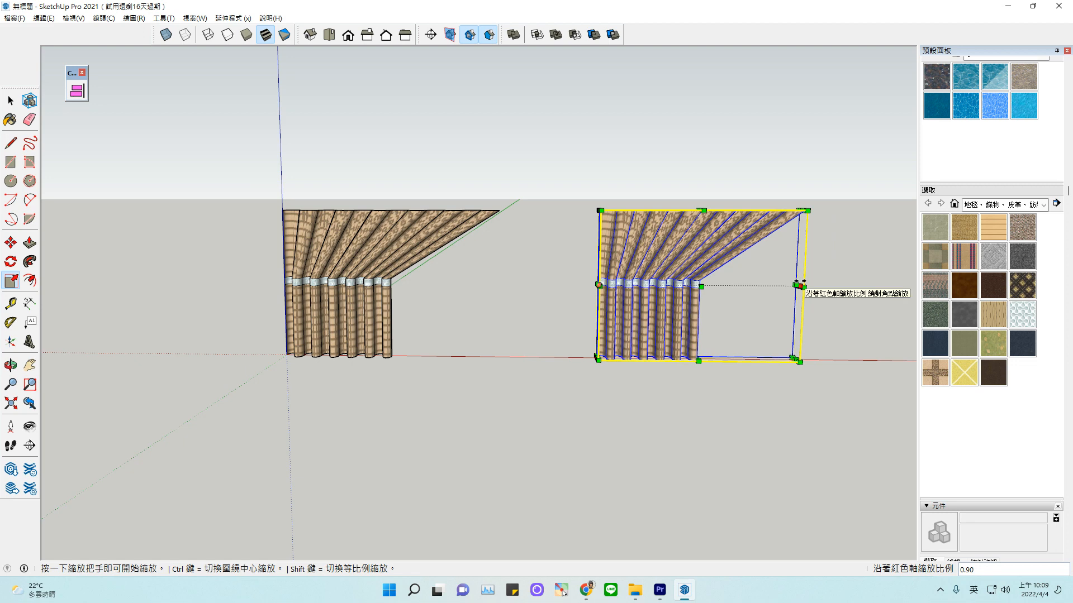
type("-1")
key("Return")
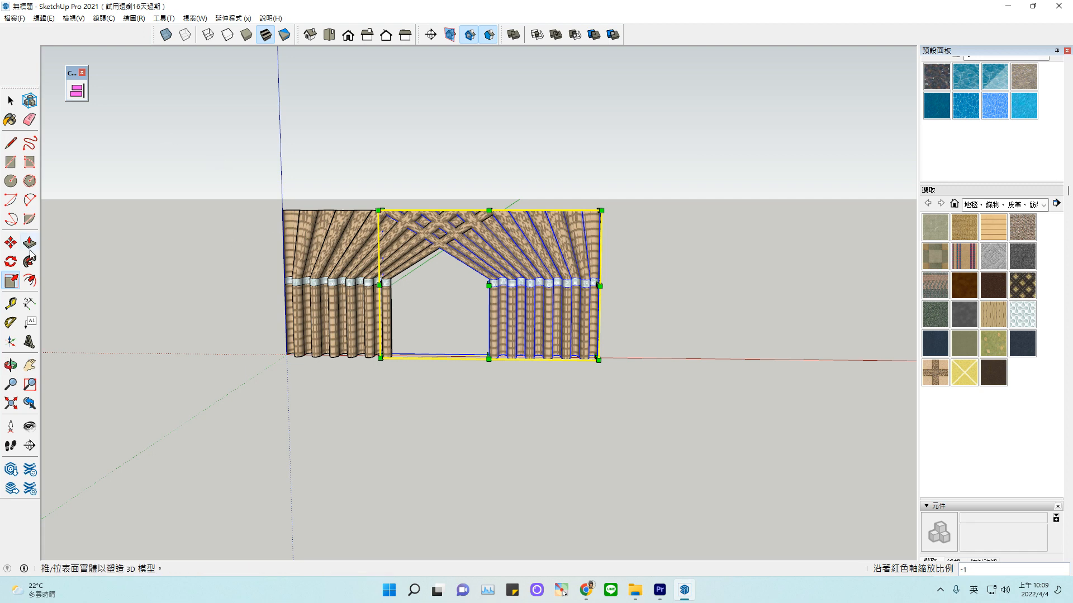
Move the mirrored curtain about 114.8 cm along the red axis, away from the original curtain.
left_click(11, 242)
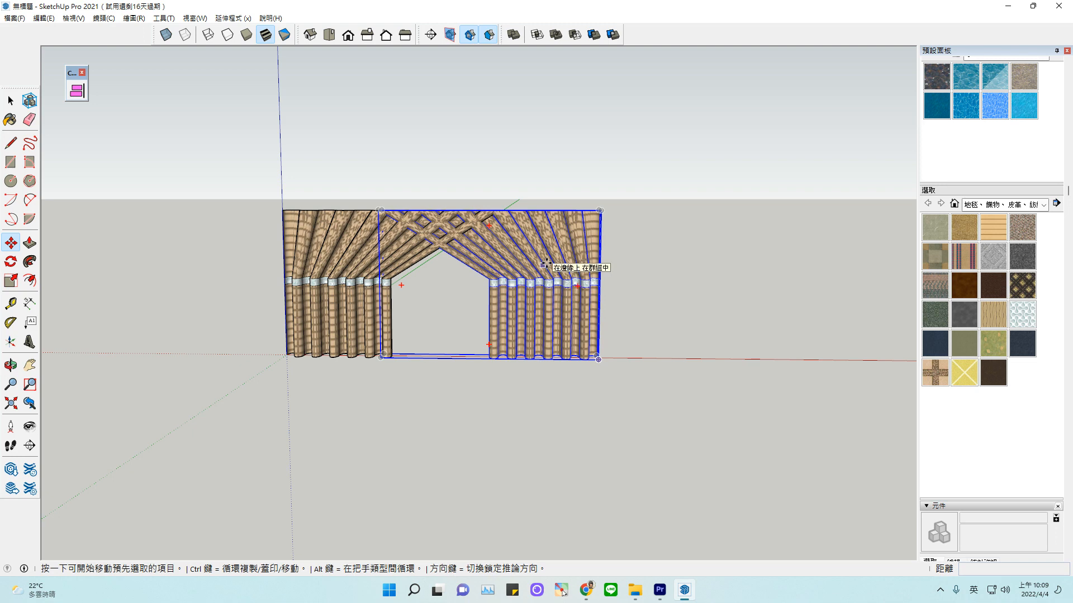
left_click(546, 264)
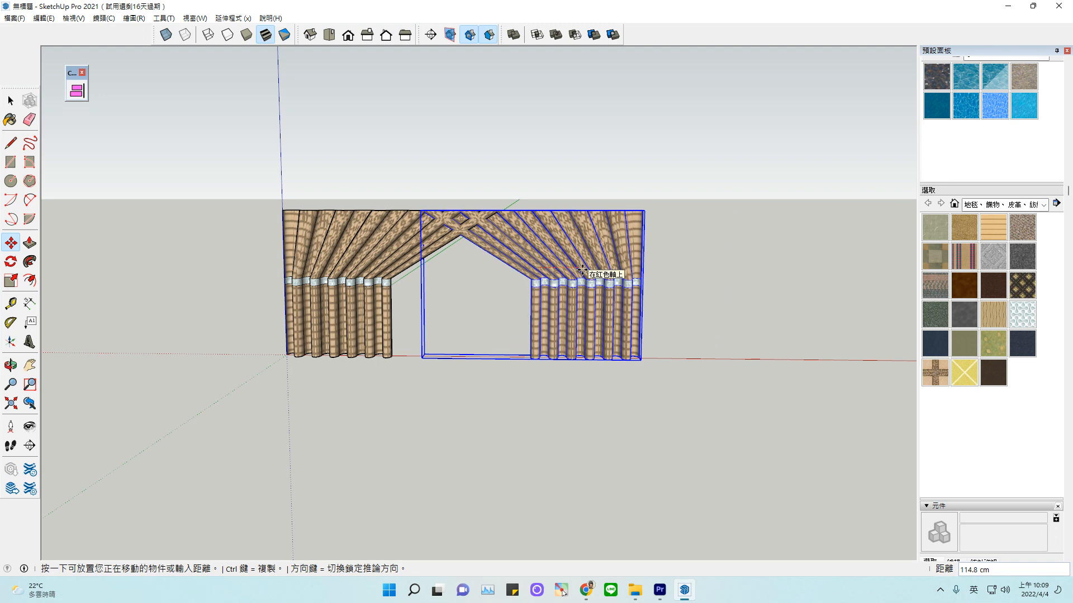
left_click(581, 271)
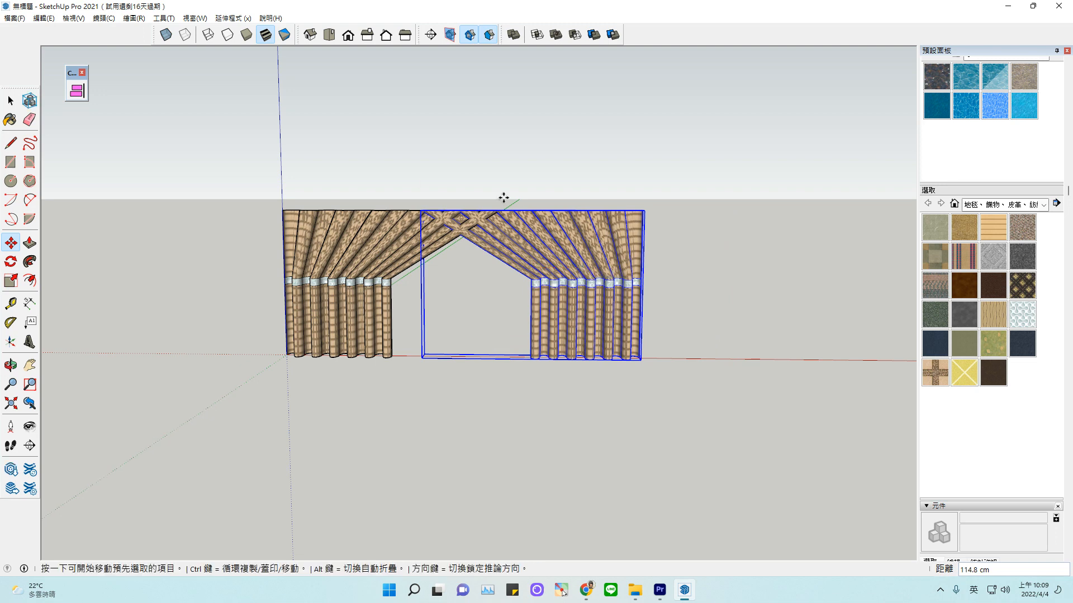
key("ctrl+z")
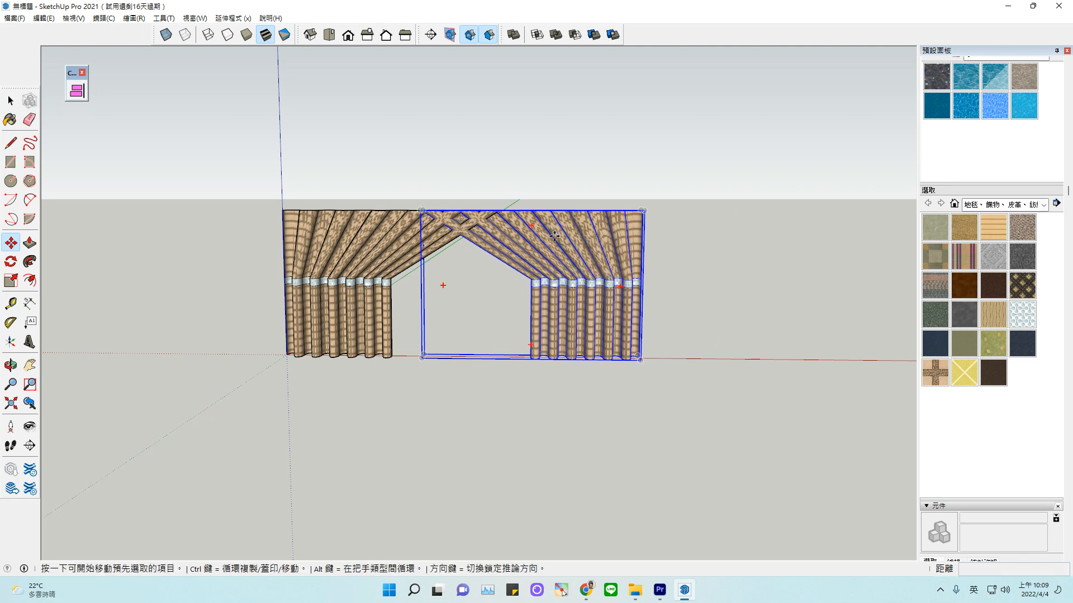
left_click(553, 235)
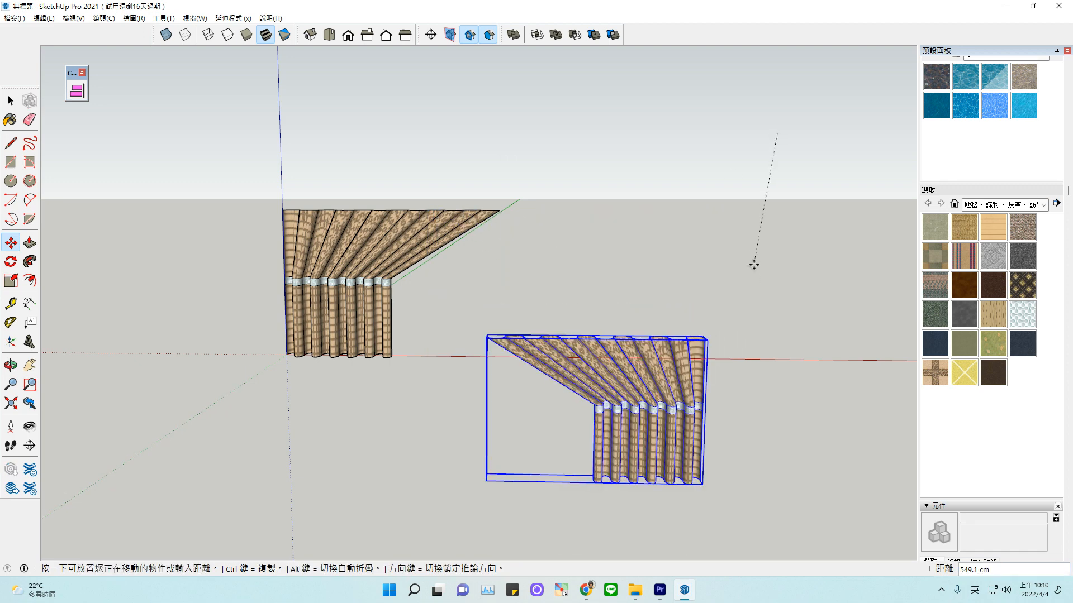
left_click(795, 140)
key("ctrl+z")
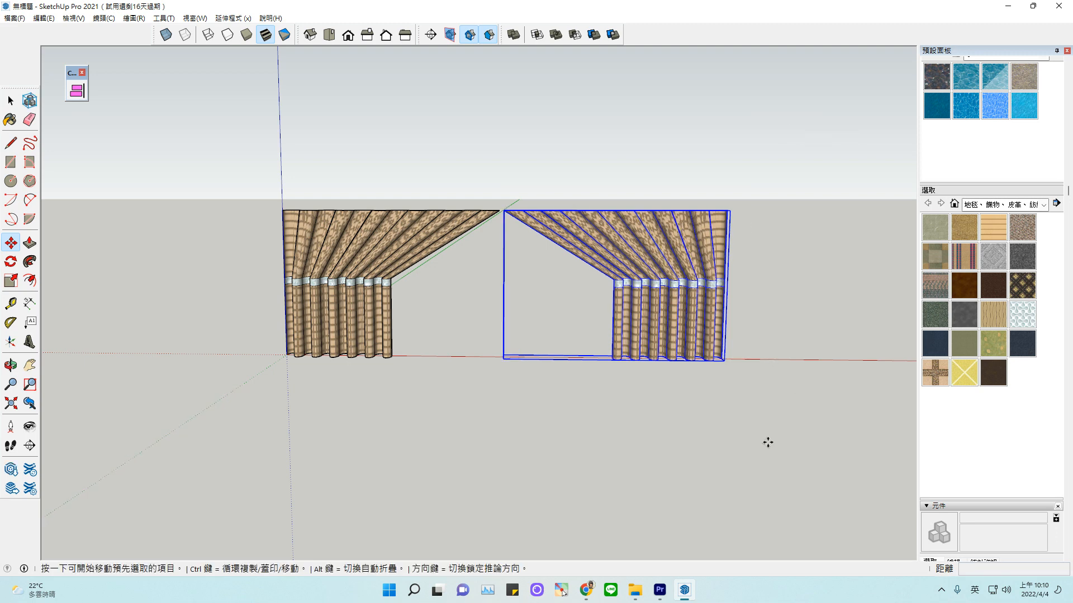
scroll(756, 414, "up", 1)
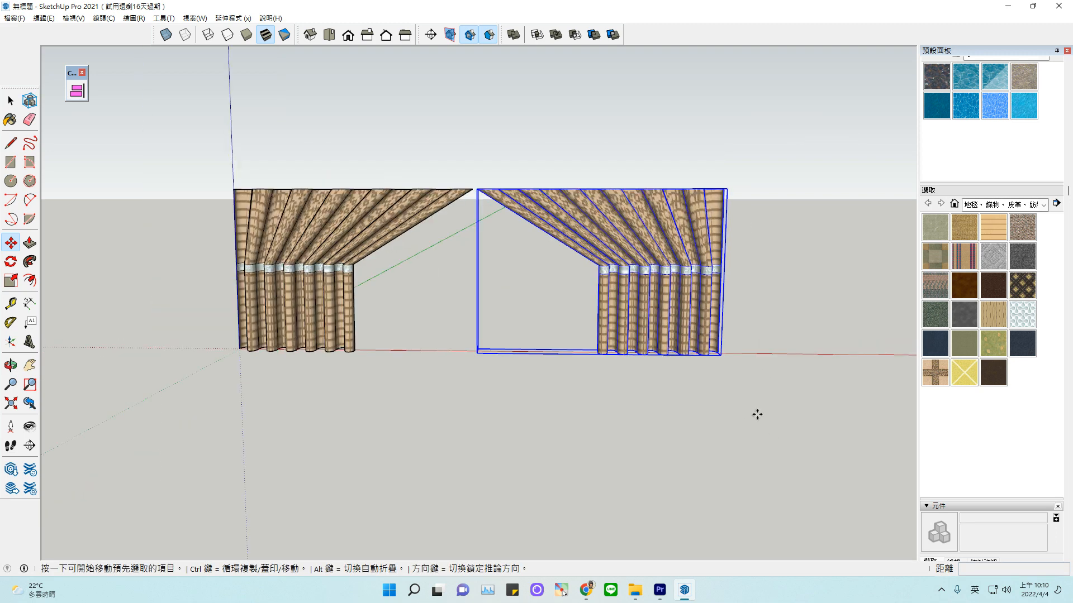
left_click(510, 387)
left_click(459, 335)
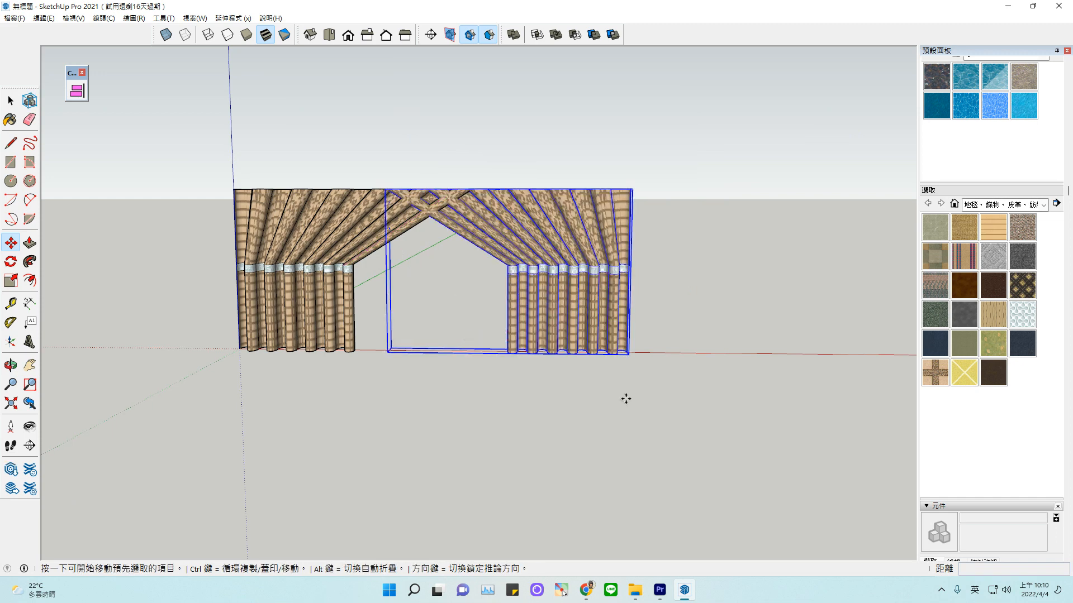
Move the mirrored curtain about 219.7 cm along the red axis so the pair's upper inner corners nearly meet.
left_click(561, 243)
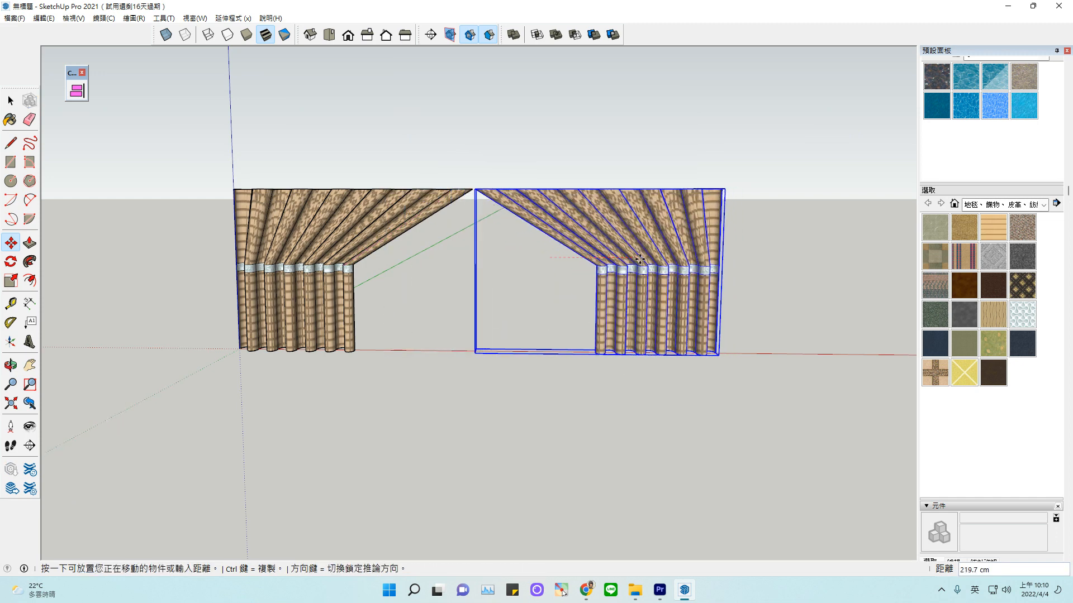
left_click(639, 259)
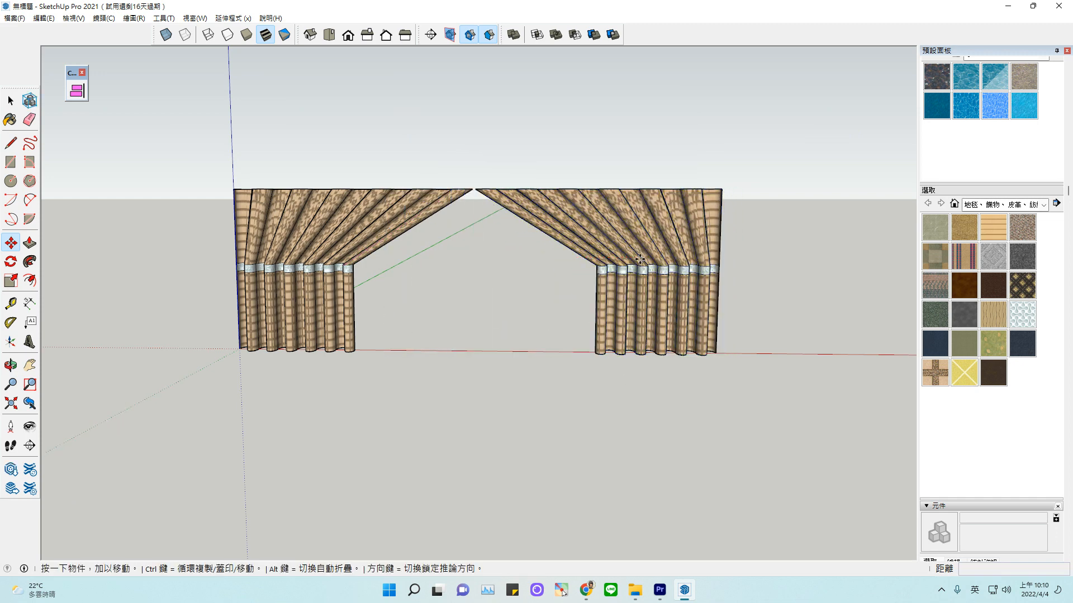
Select both curtain groups and turn off the profile lines in the edge style, then clear the selection.
scroll(569, 438, "up", 1)
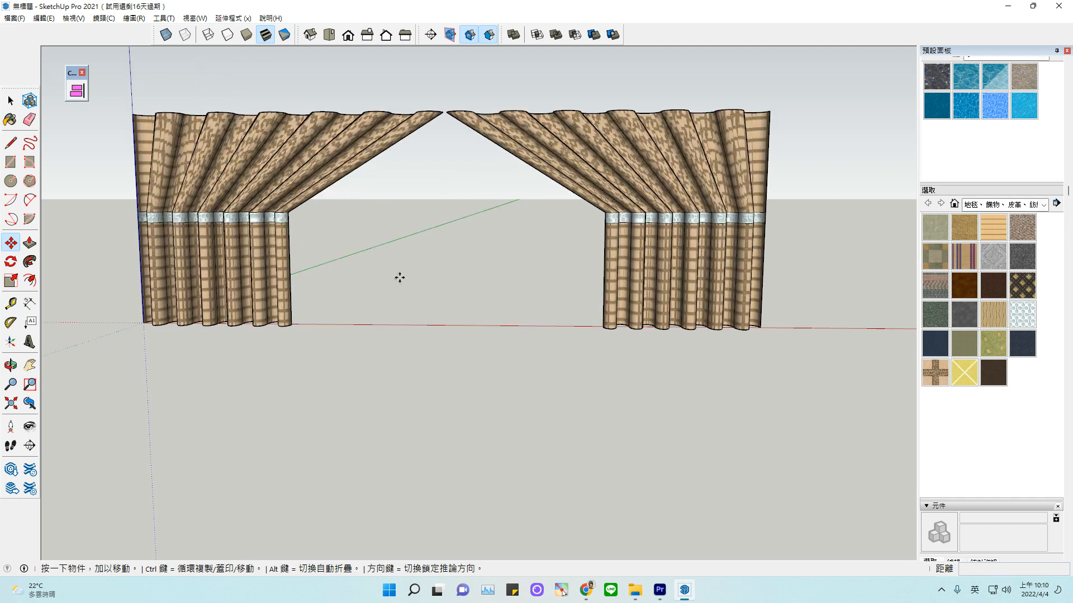
left_click(30, 365)
left_click_drag(298, 338, 439, 373)
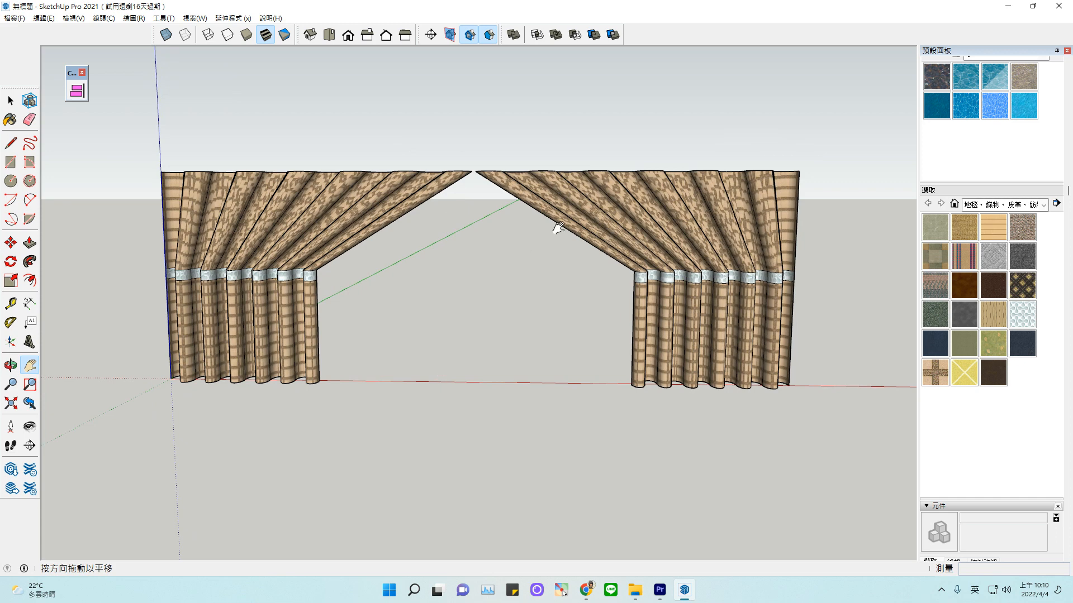
left_click(13, 101)
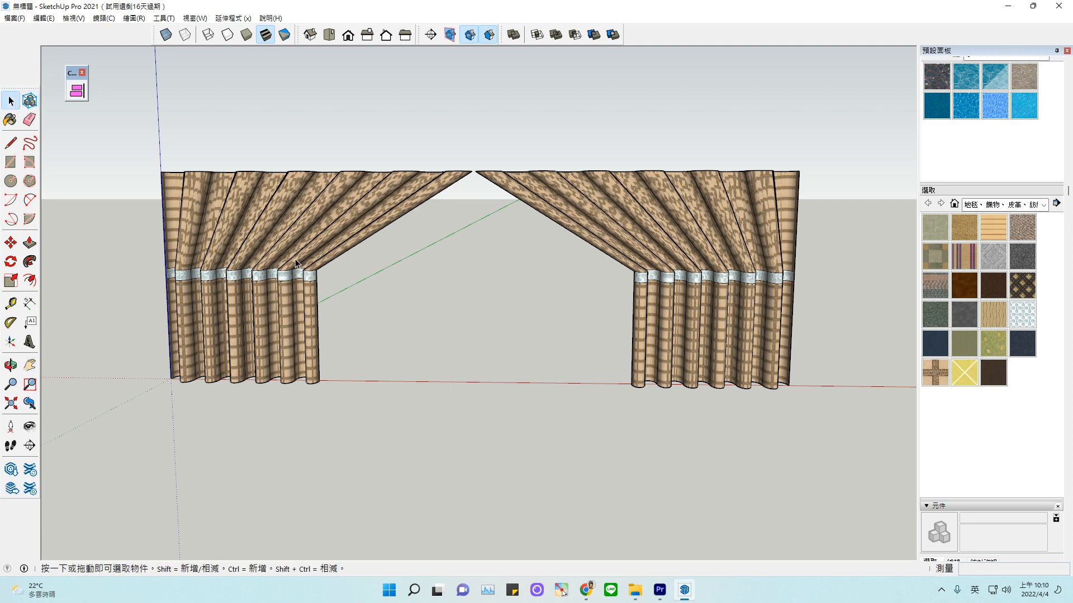
left_click(288, 232)
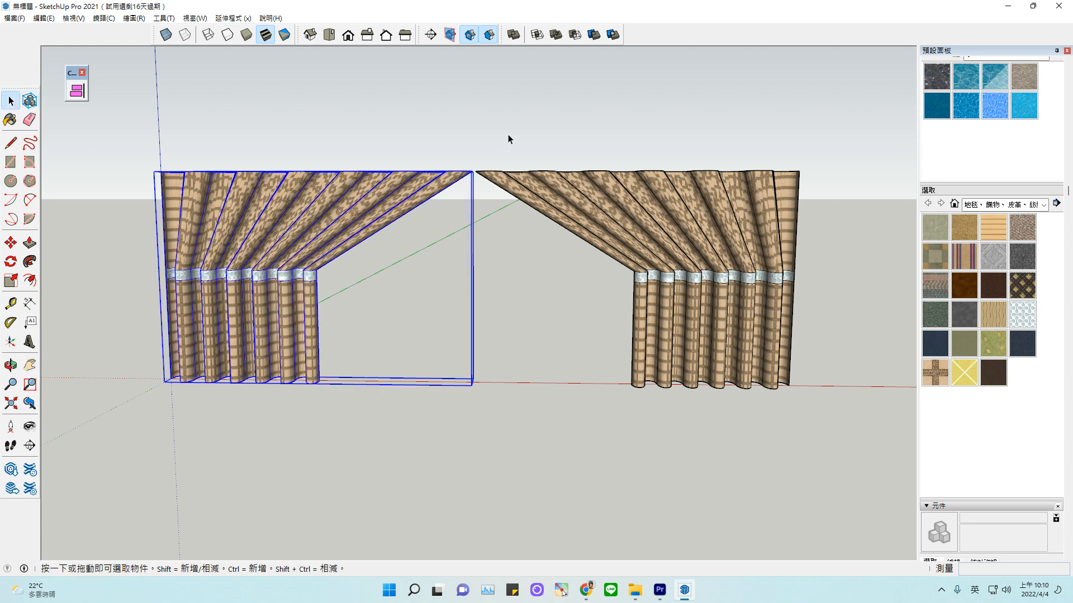
left_click(608, 183, "shift")
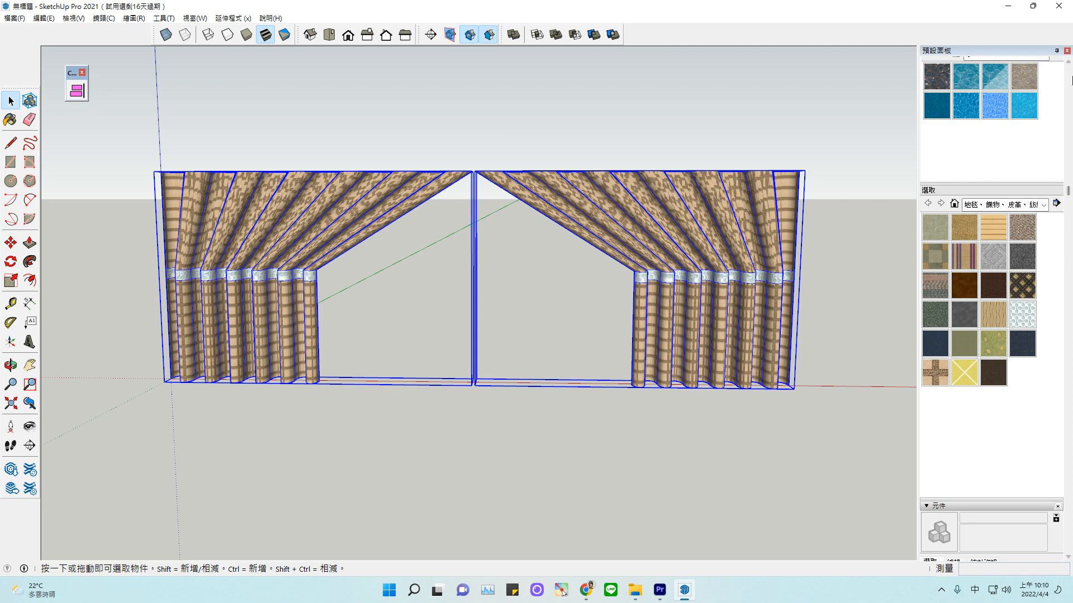
left_click(73, 19)
mouse_move(113, 184)
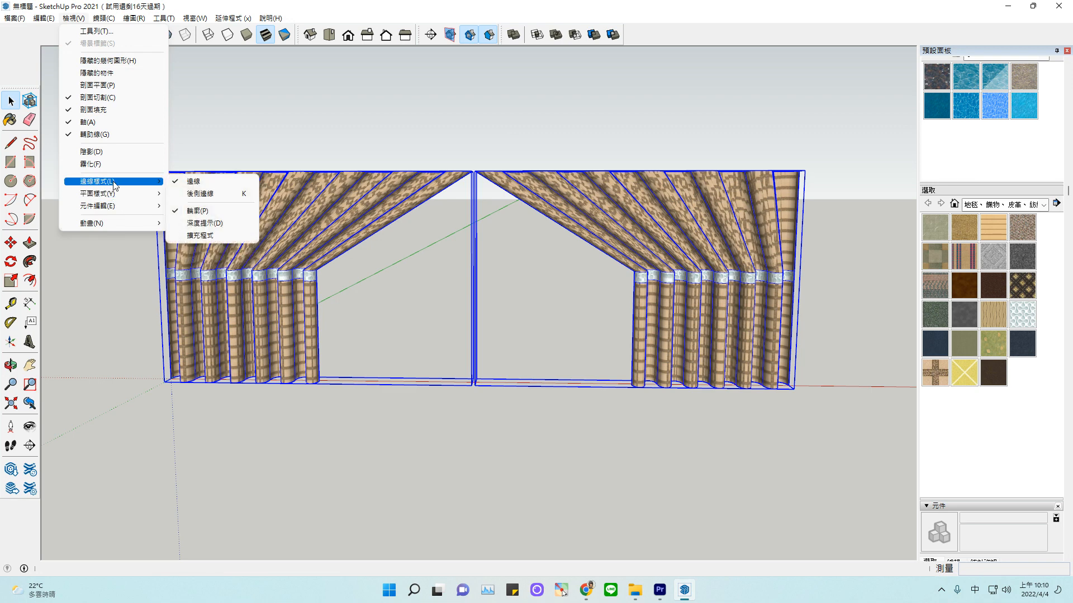
left_click(199, 212)
left_click(305, 417)
Select both curtain groups together and apply edge softening and smoothing to them.
scroll(242, 320, "up", 4)
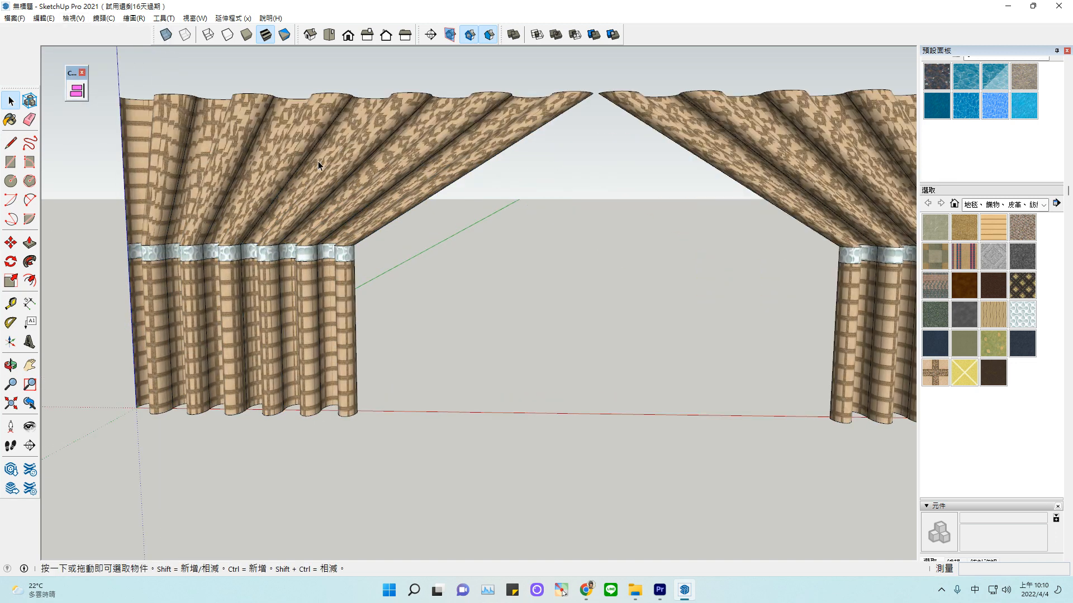
scroll(367, 245, "down", 3)
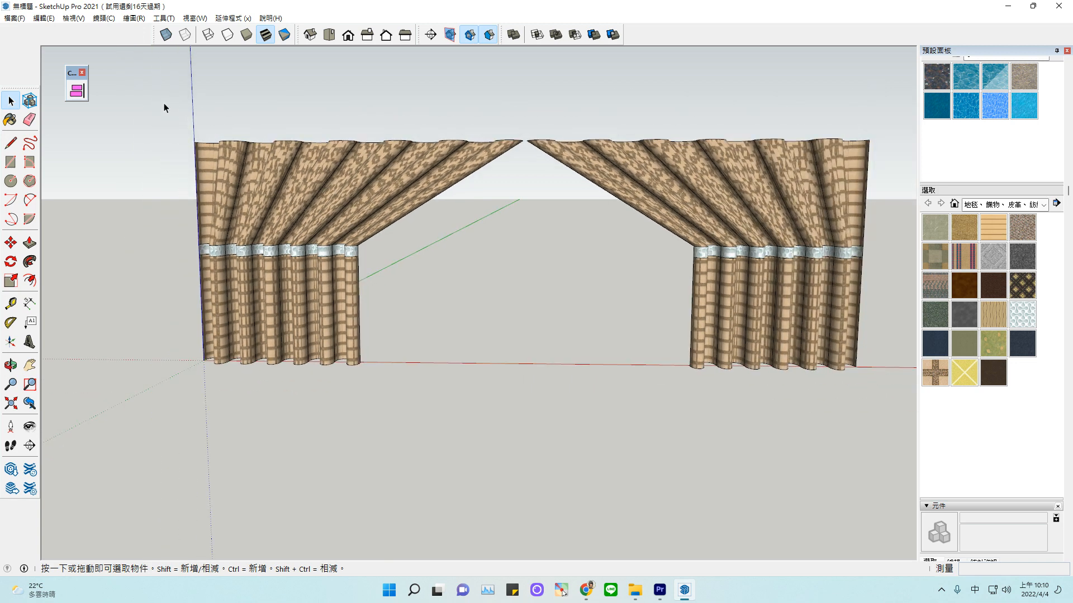
left_click_drag(164, 103, 886, 419)
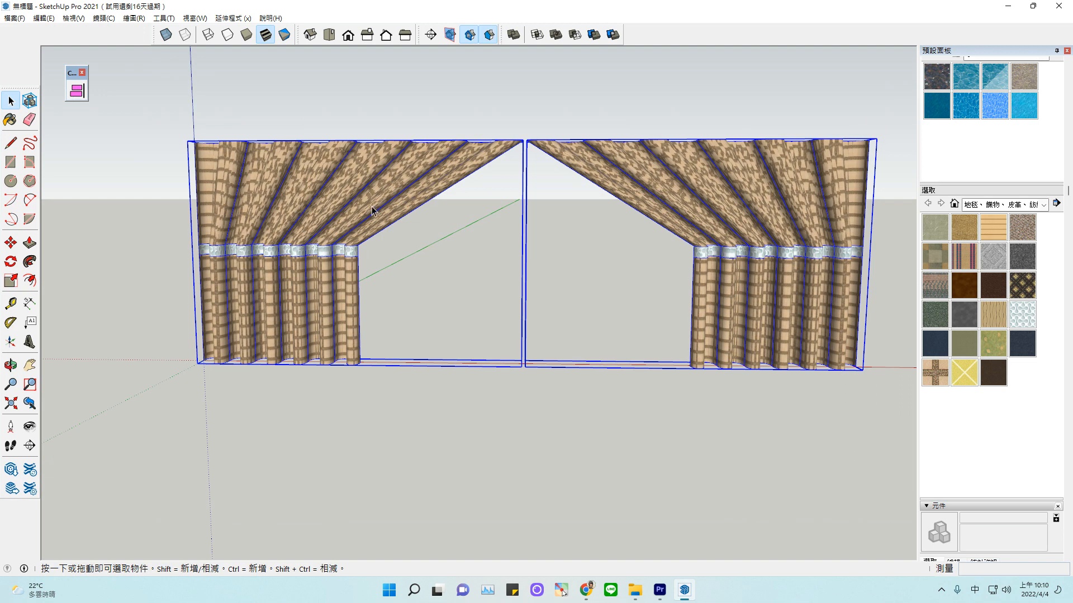
right_click(368, 186)
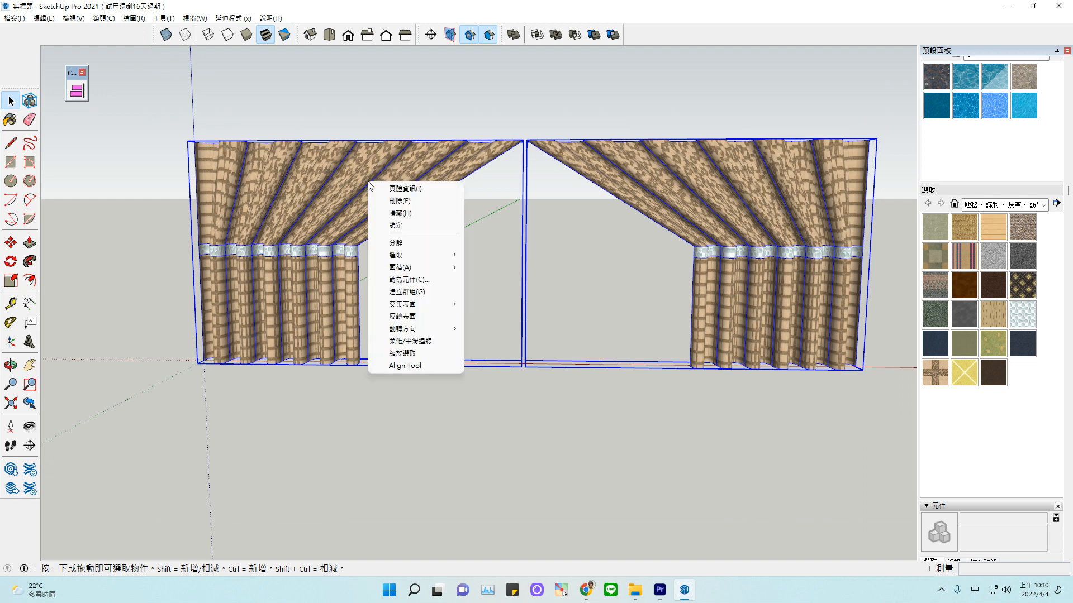
left_click(398, 342)
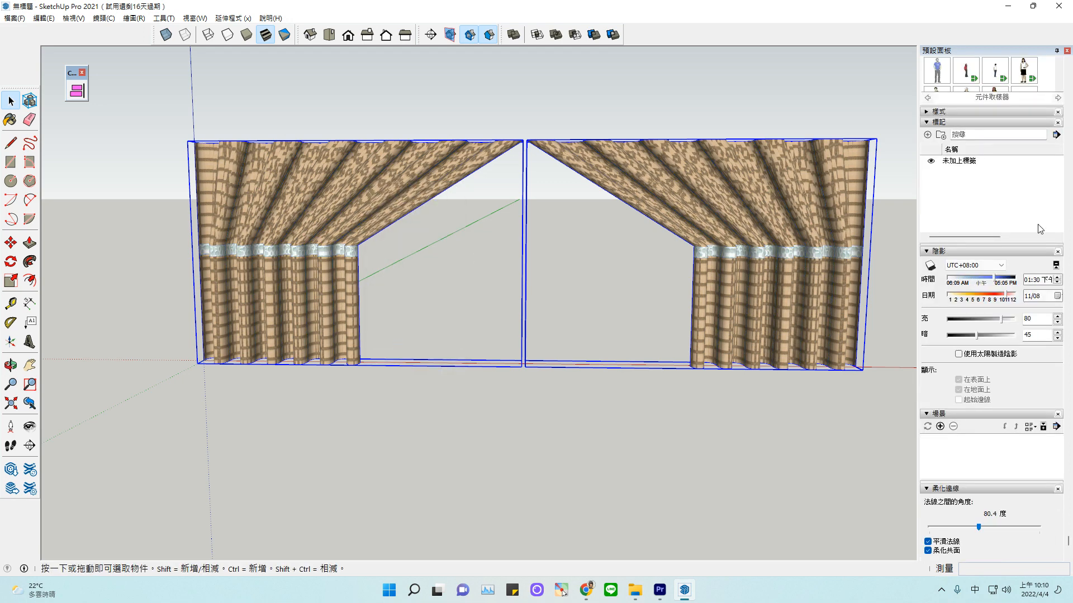
Switch coplanar softening off and back on, and set the angle between normals to 101.4 degrees.
scroll(961, 458, "down", 1)
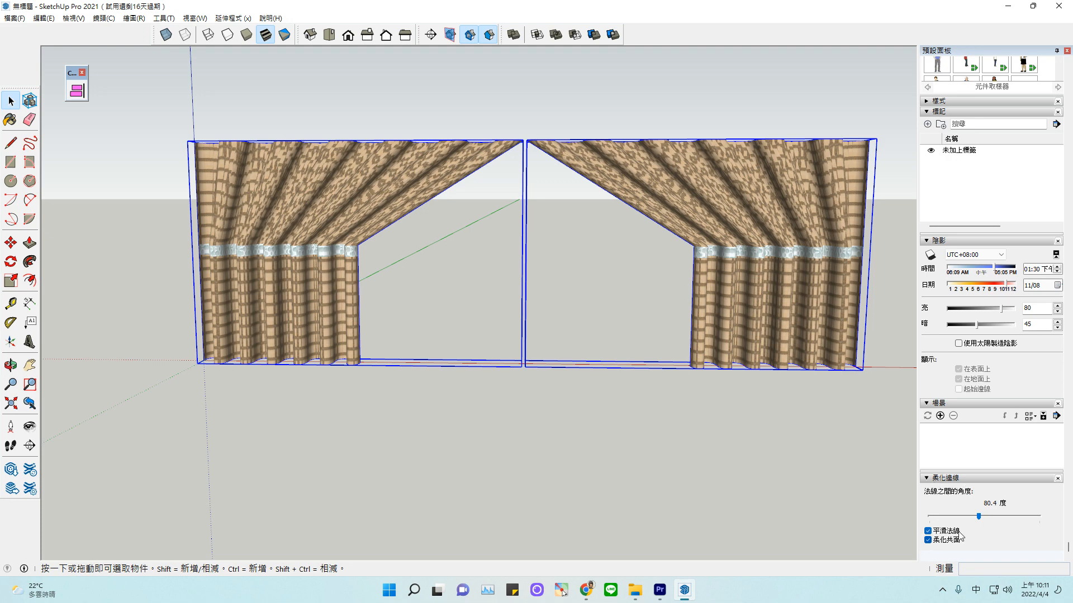
left_click(928, 540)
left_click(928, 540)
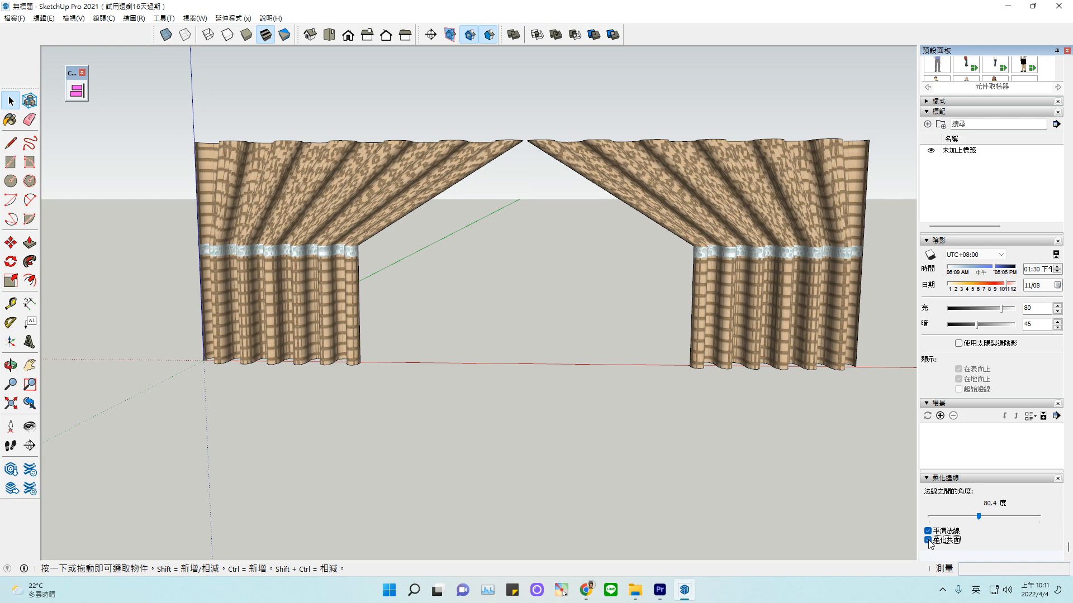
left_click_drag(979, 517, 993, 518)
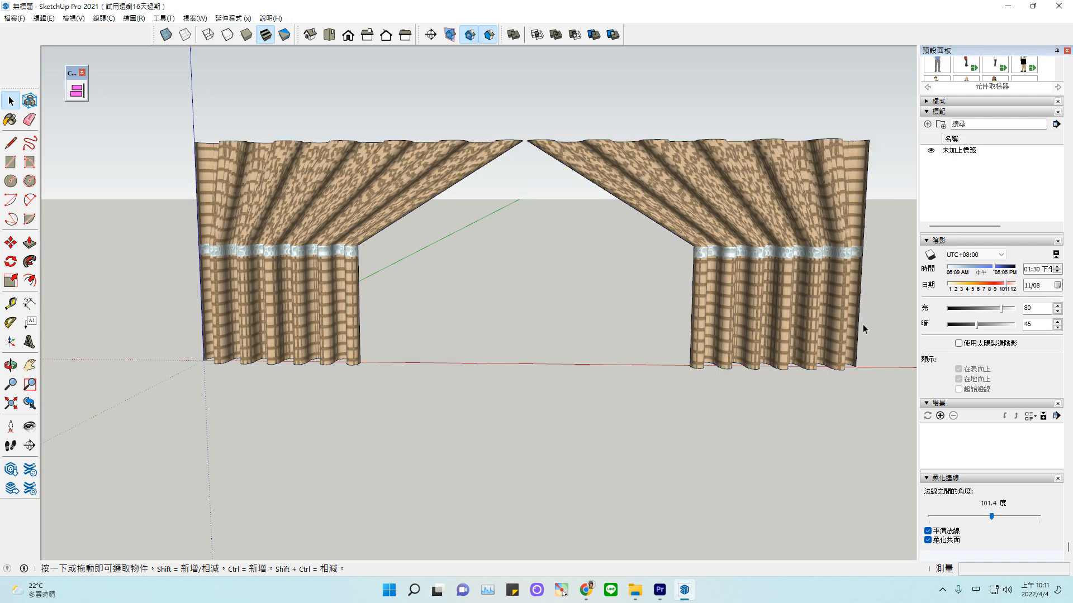
Reselect both curtain groups, set the softening angle between normals to about 61.2 degrees, and clear the selection.
left_click(729, 322)
left_click(318, 162, "shift")
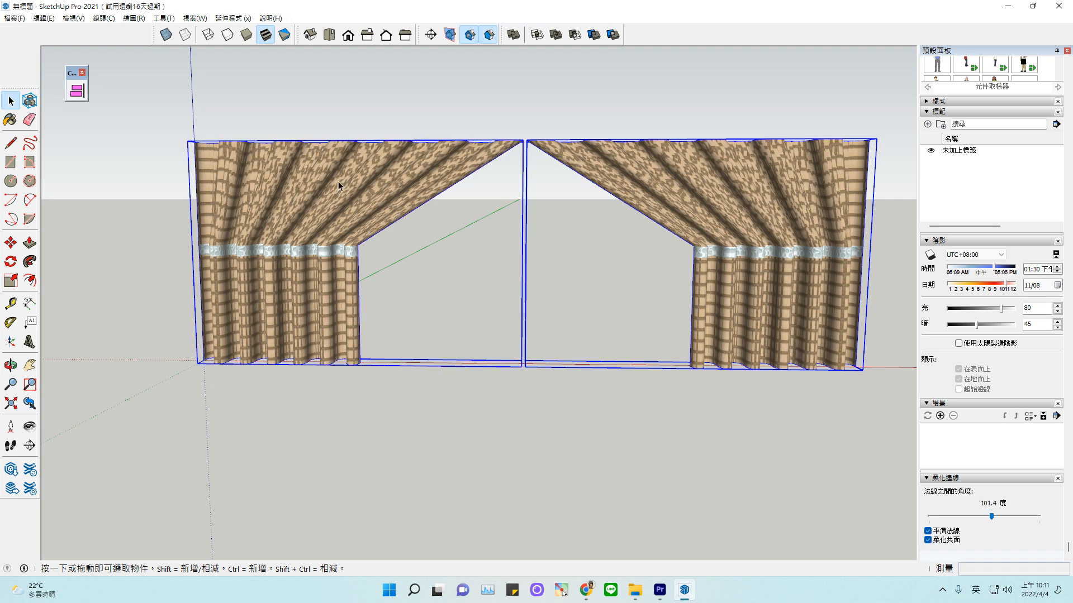
mouse_move(990, 517)
left_mouse_down()
mouse_move(1000, 519)
mouse_move(952, 518)
mouse_move(967, 519)
left_mouse_up()
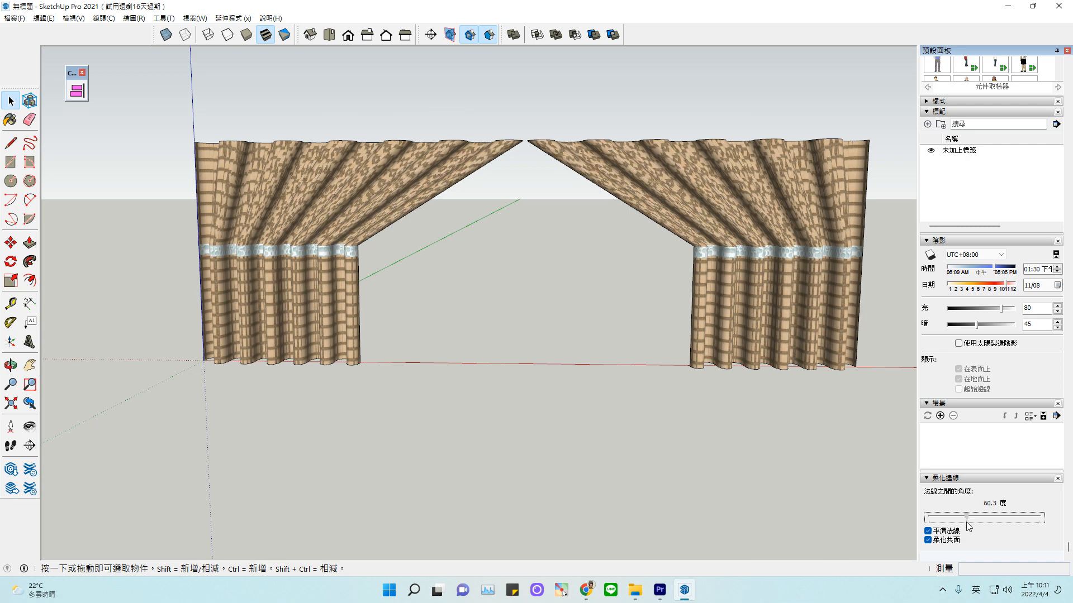
left_click(499, 437)
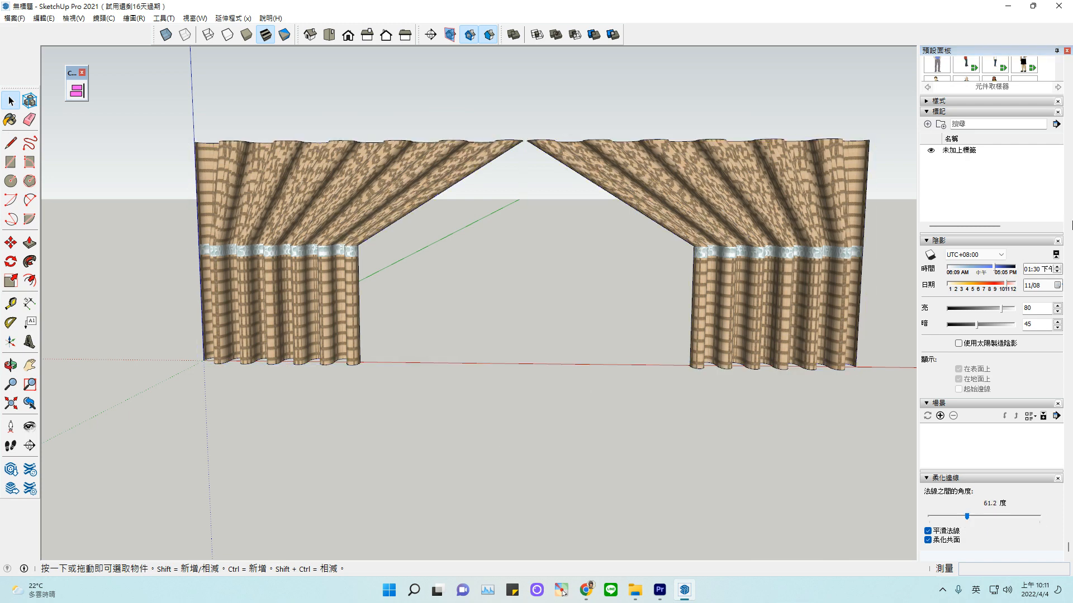
scroll(438, 251, "up", 4)
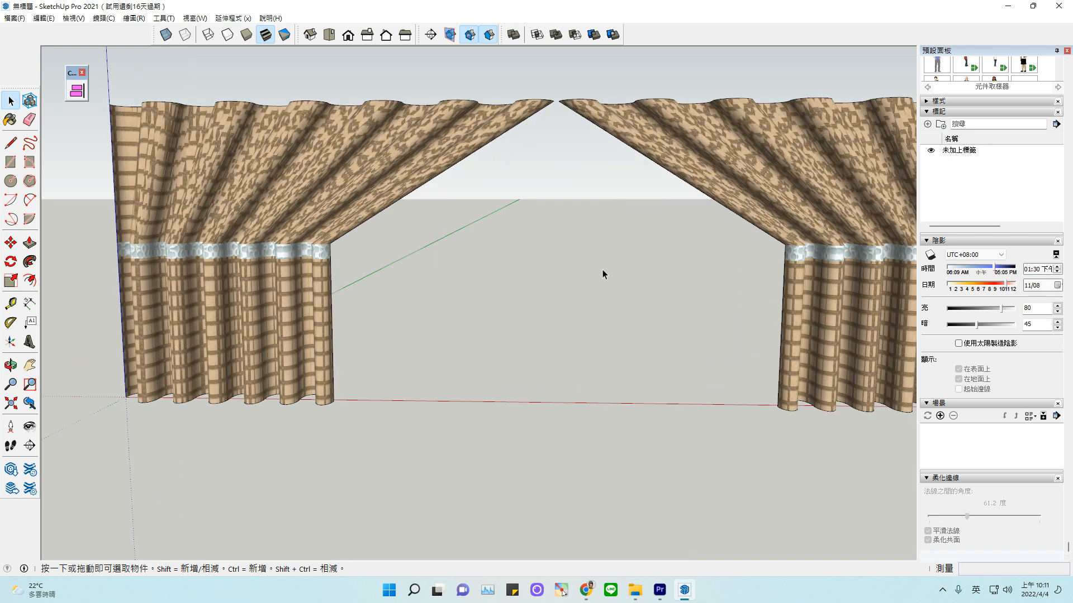
scroll(603, 269, "down", 1)
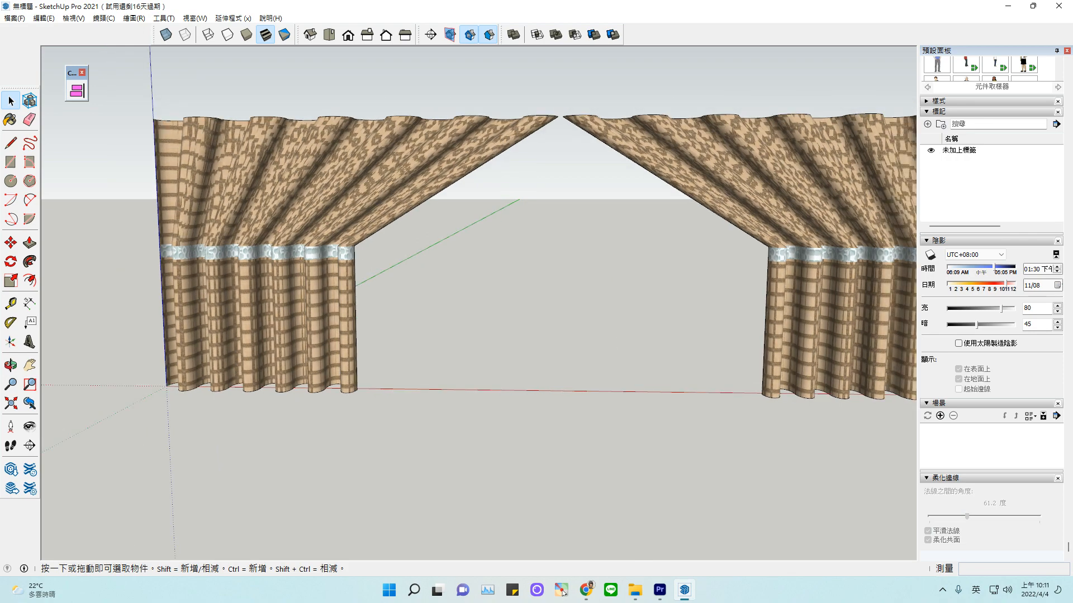